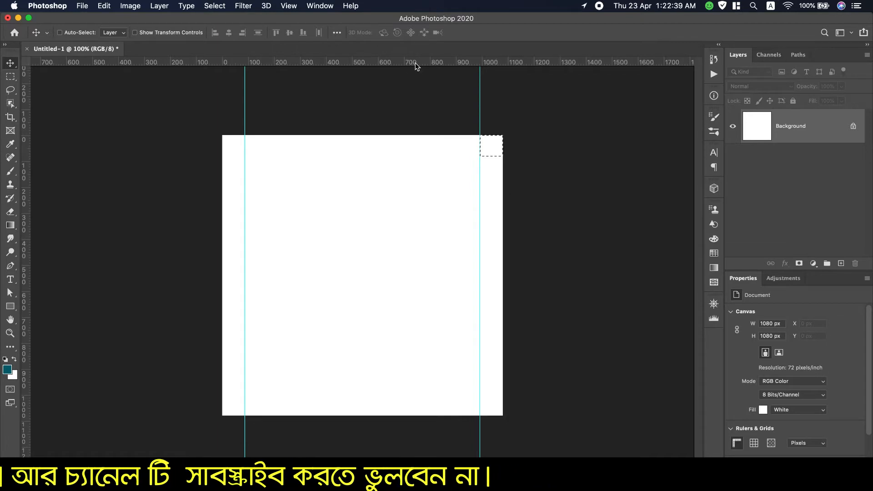
- Add horizontal guides at the top and bottom margins using the square corner selection as a spacer, and deselect it
drag(414, 63, 418, 157)
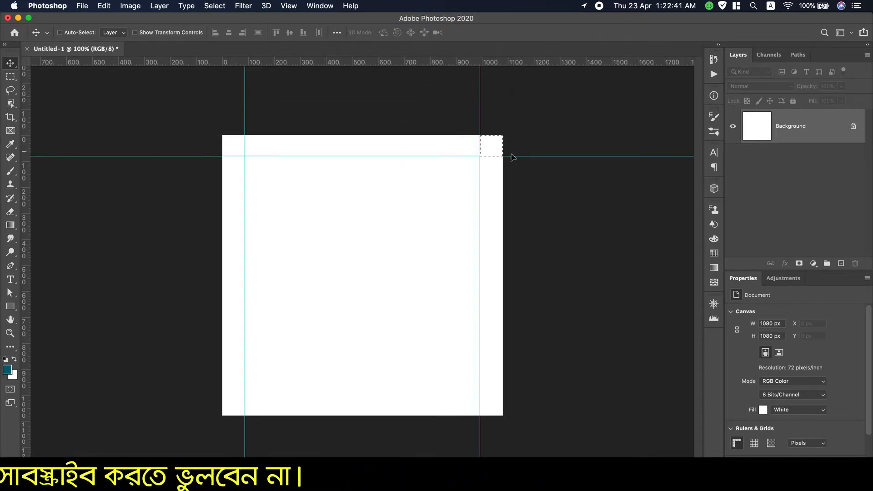
drag(496, 150, 491, 409)
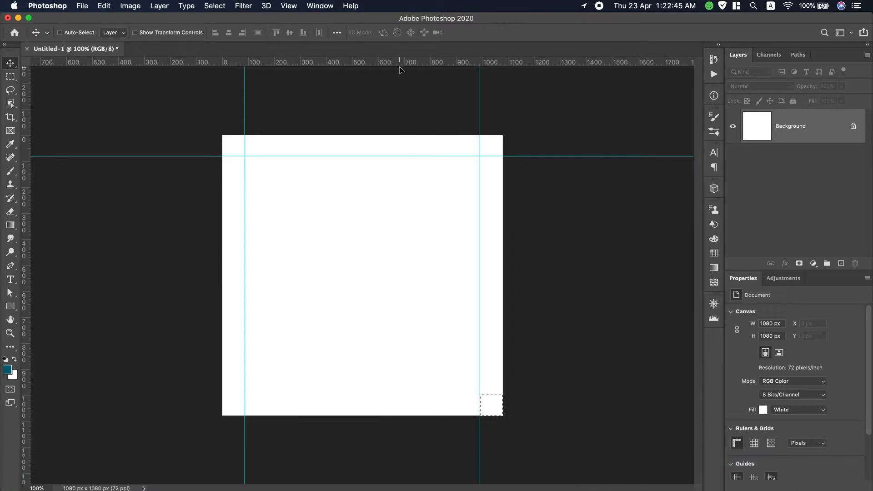
drag(401, 62, 402, 394)
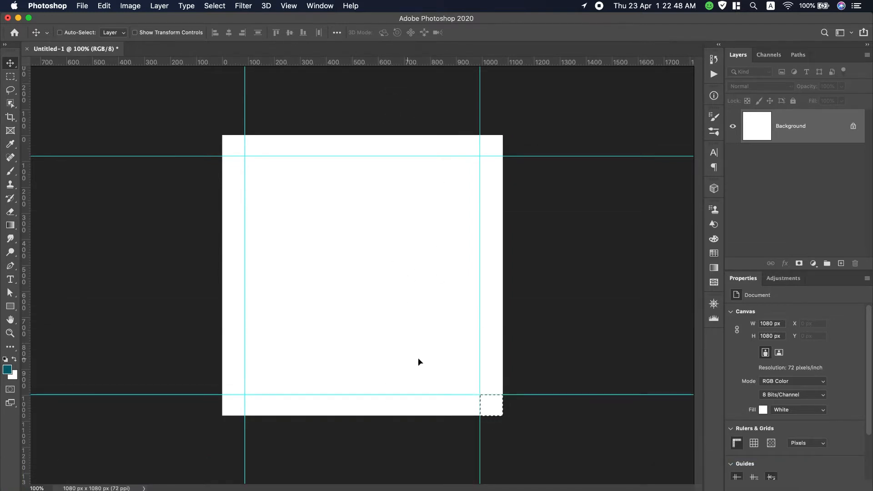
click(214, 6)
click(228, 27)
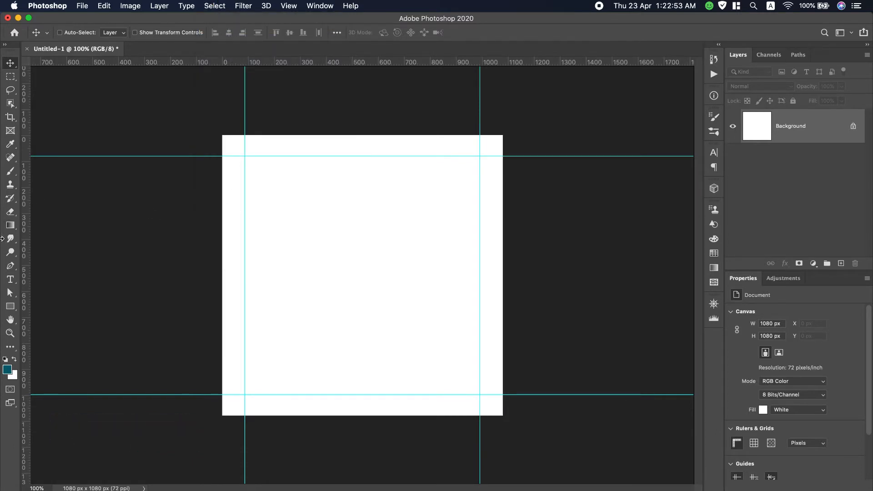
- Draw a rectangle shape about 413 × 621 px starting at the upper-left intersection of the margin guides
click(11, 307)
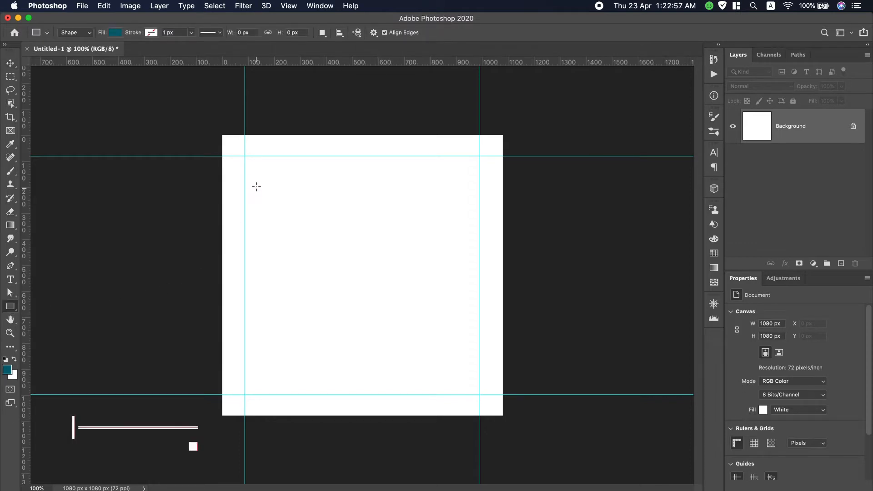
click(246, 164)
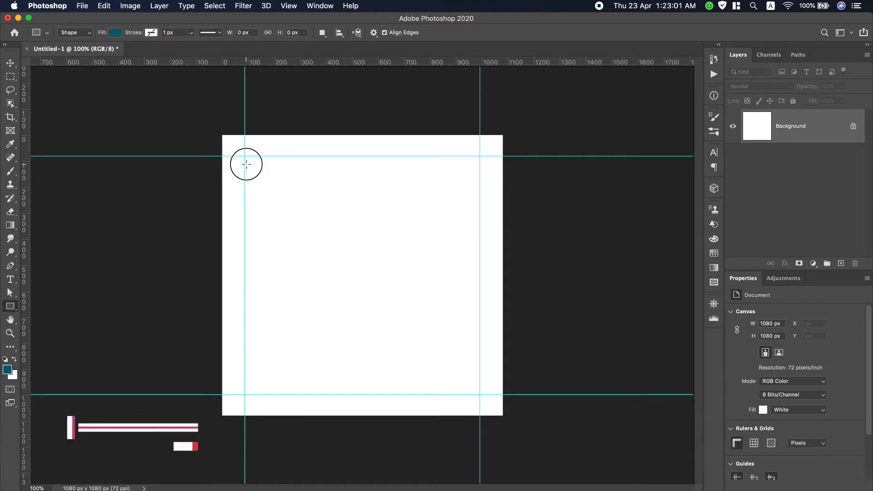
click(422, 283)
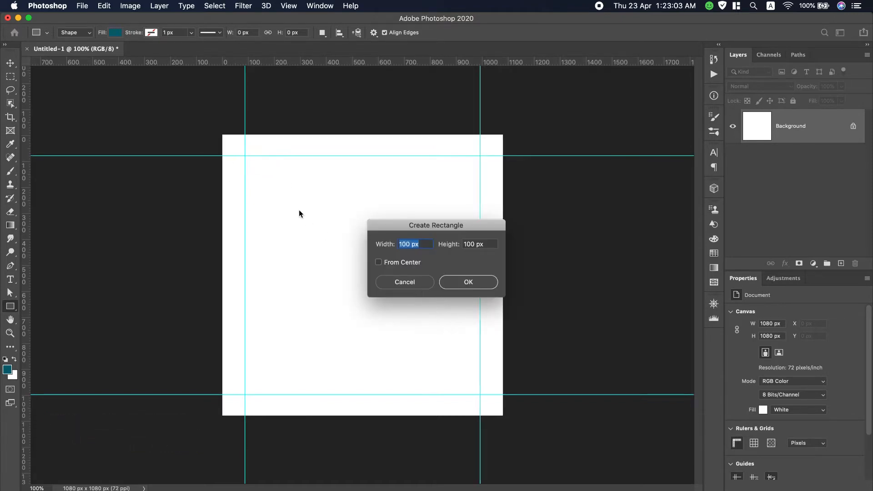
drag(245, 156, 352, 318)
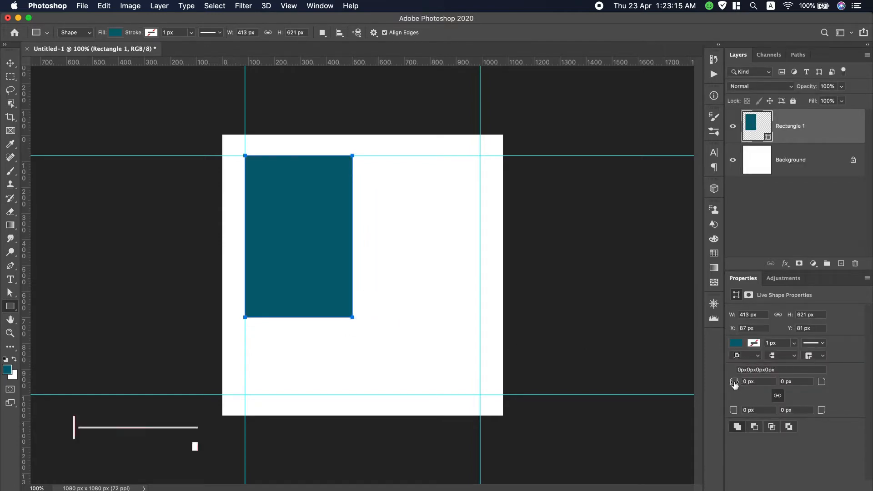
- Round all four corners of the rectangle with a 65 px radius
drag(734, 383, 760, 384)
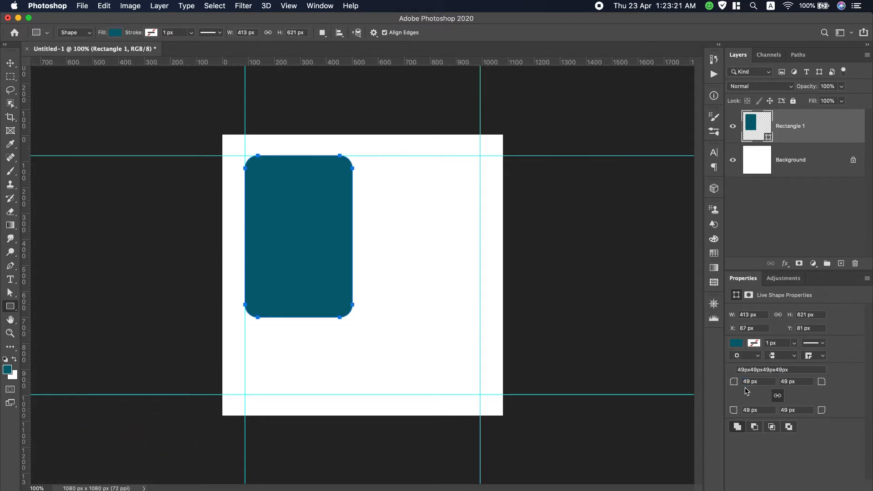
double_click(744, 382)
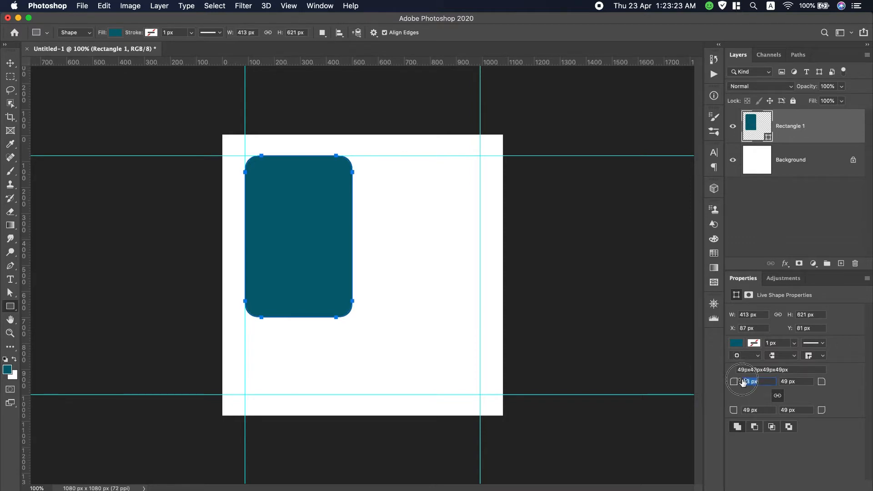
text(65)
key(Return)
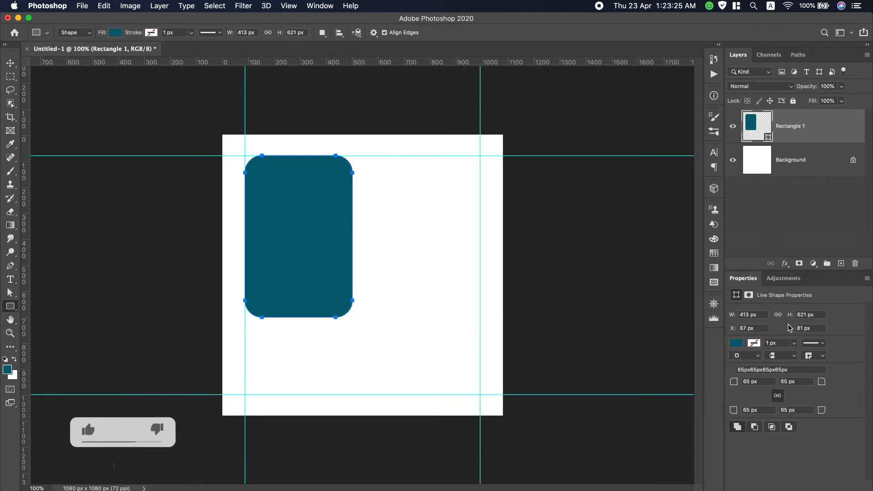
- Change the rounded rectangle's fill colour to dark grey 3e3f3f
double_click(757, 123)
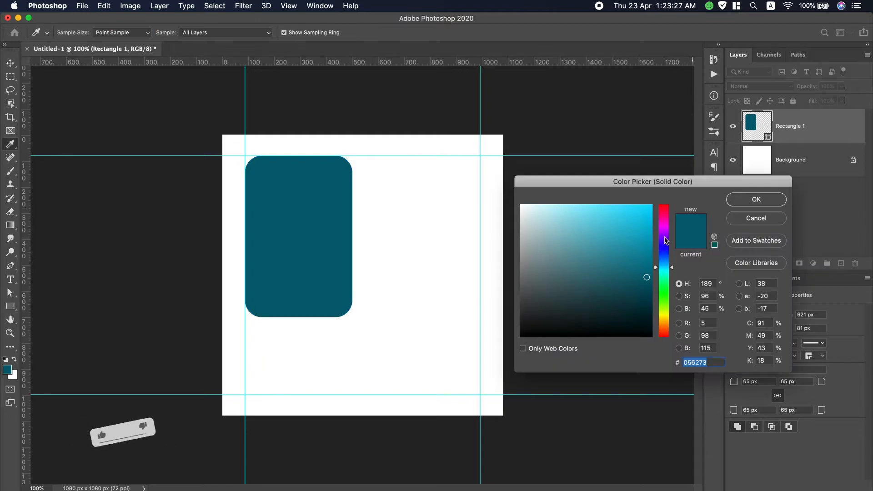
click(528, 300)
click(522, 303)
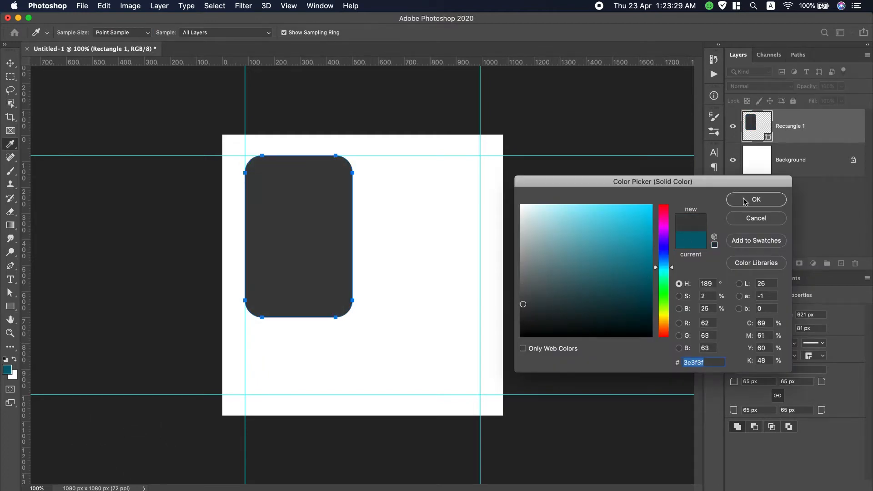
click(756, 200)
- Duplicate the Rectangle 1 layer and enlarge the copy from its centre to about 455 × 684 px
drag(815, 125, 841, 263)
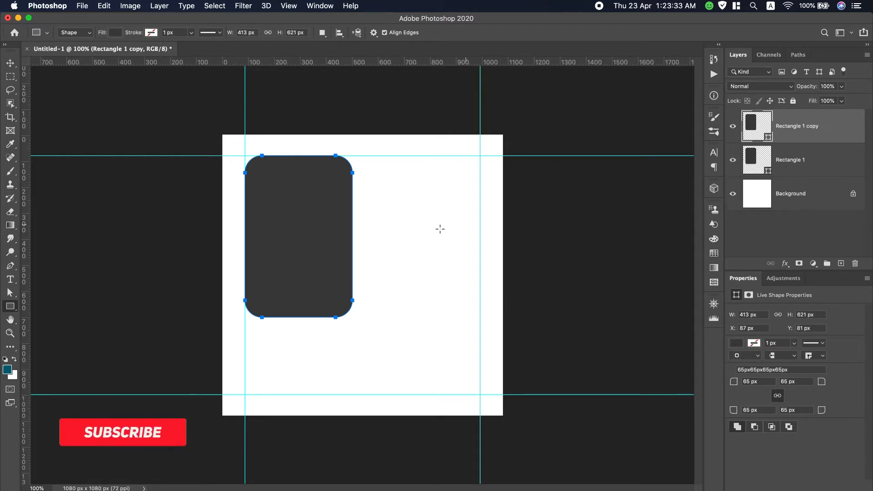
key(v)
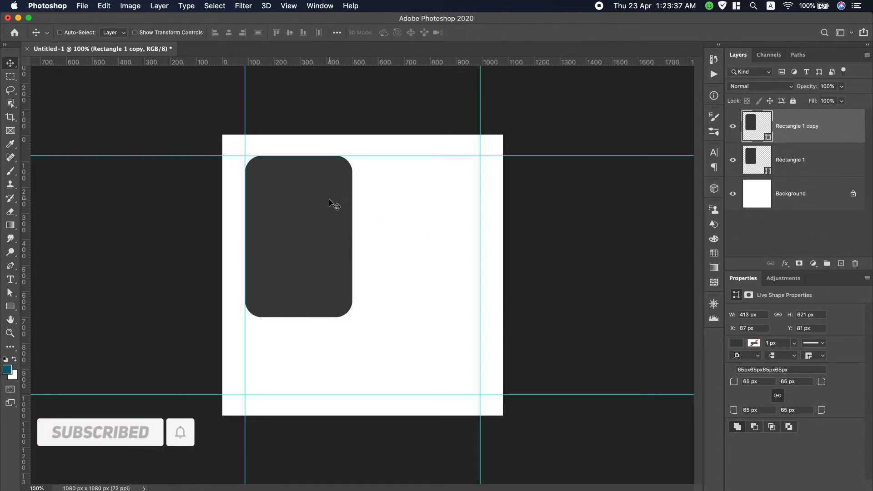
key(super+t)
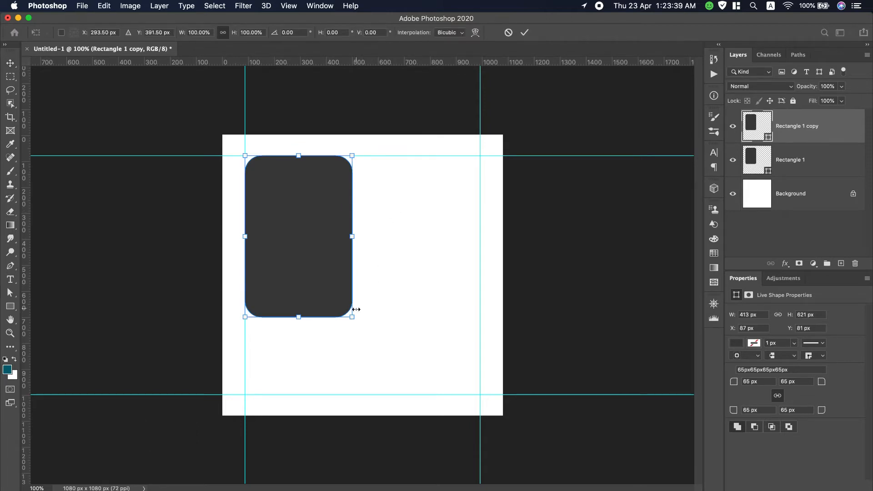
drag(352, 317, 356, 322)
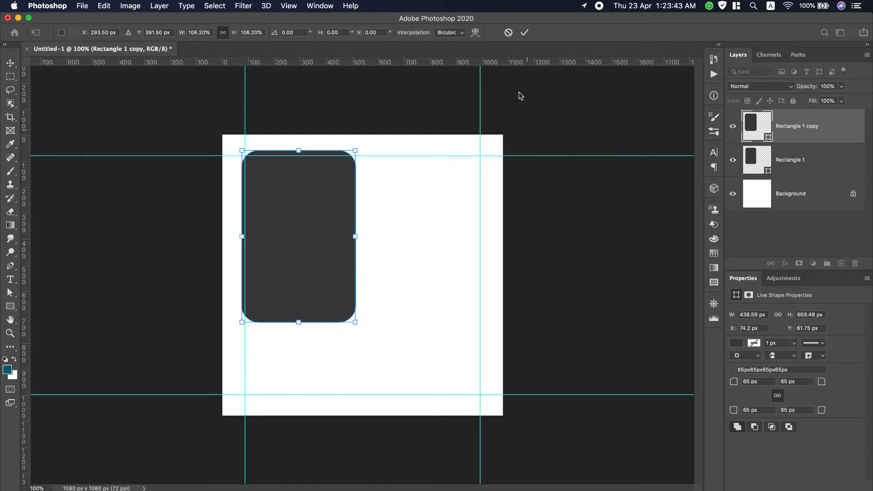
click(526, 32)
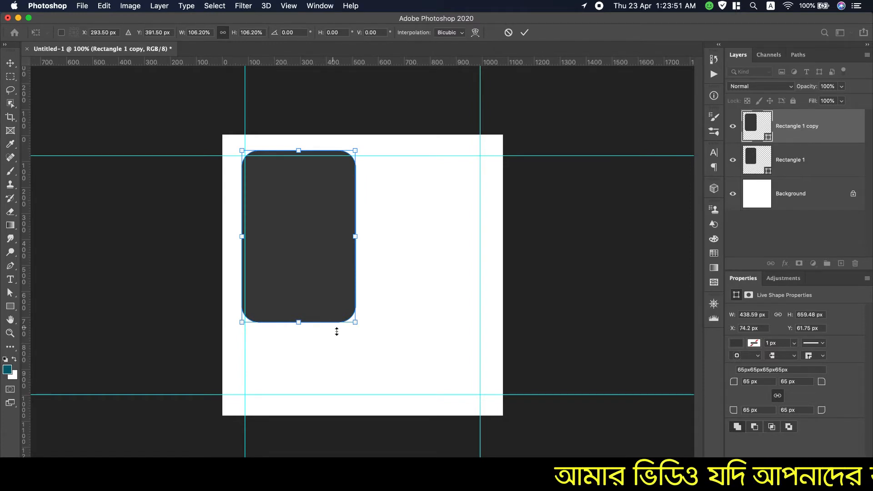
drag(351, 323, 358, 326)
click(524, 33)
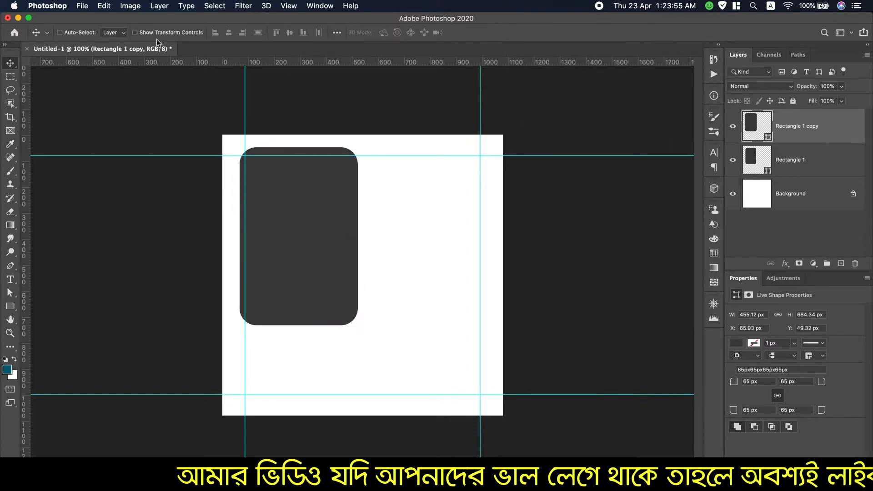
- Remove the fill from the enlarged rectangle copy and give it a white stroke
click(10, 306)
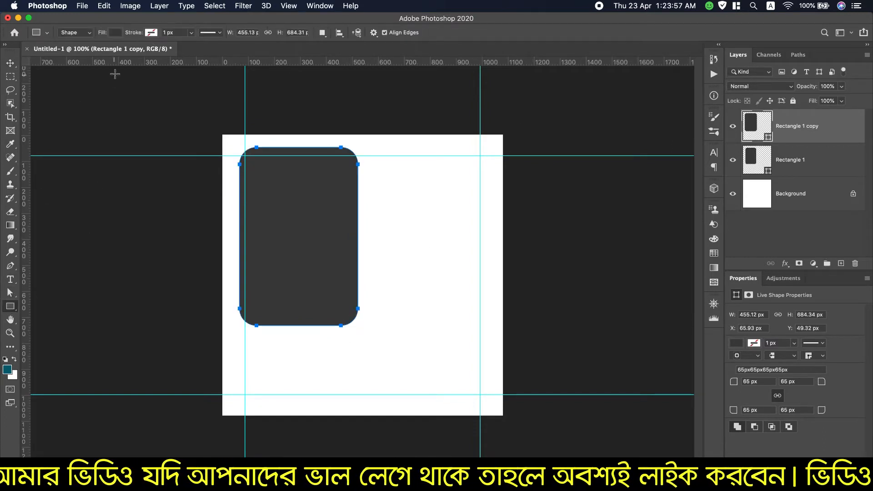
click(112, 33)
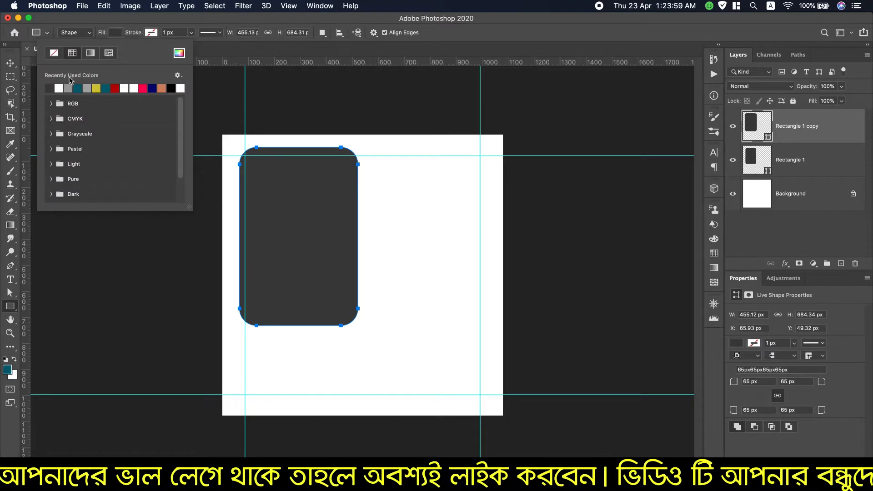
click(54, 53)
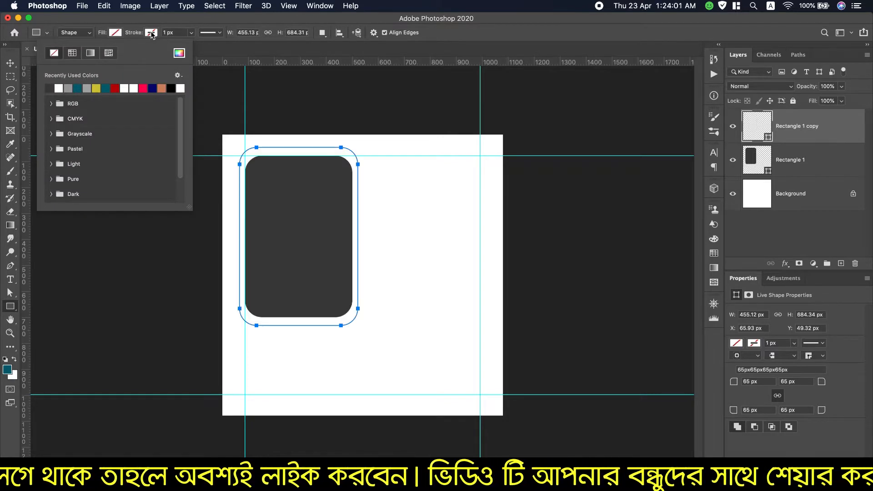
click(151, 33)
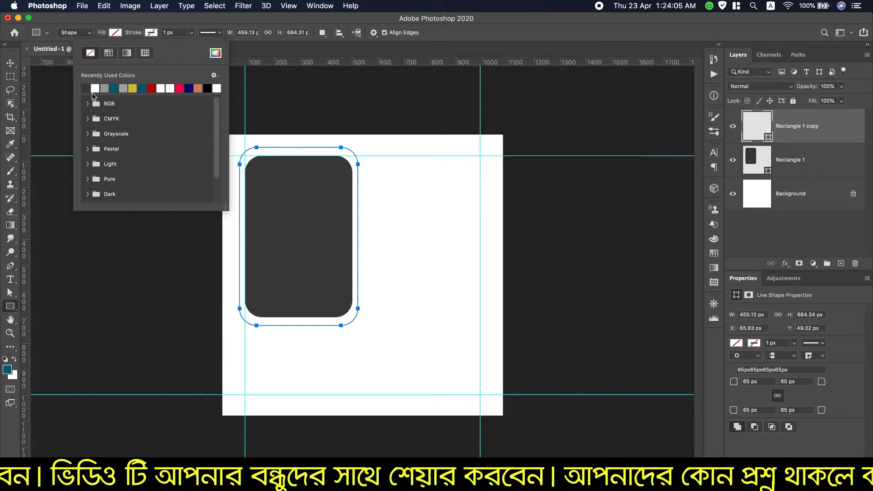
click(96, 88)
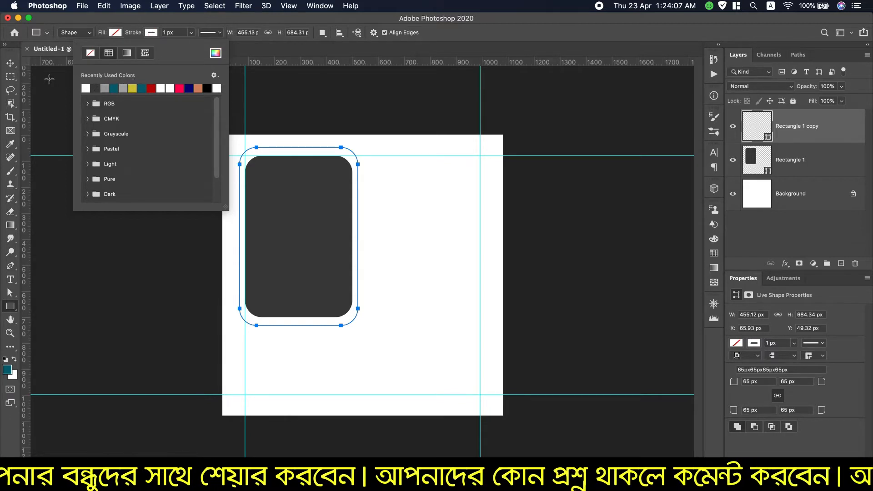
- Make the rectangle copy's stroke dashed and set its width to 6 px
click(220, 33)
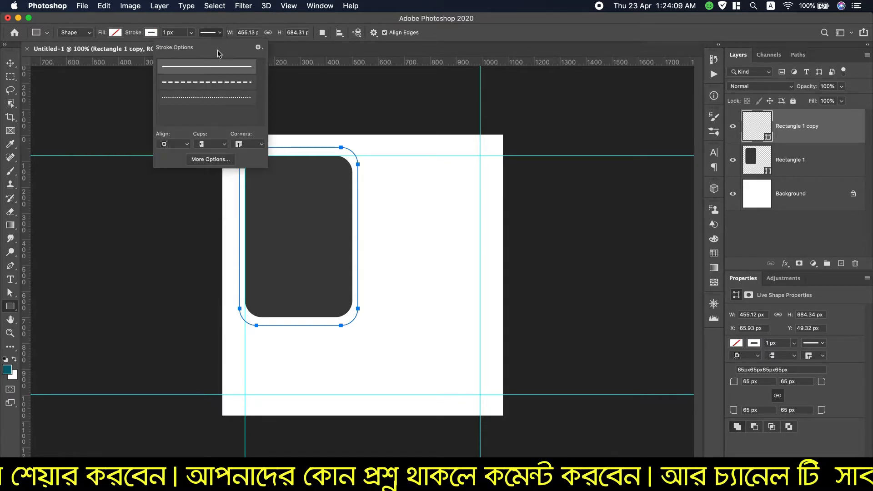
click(207, 82)
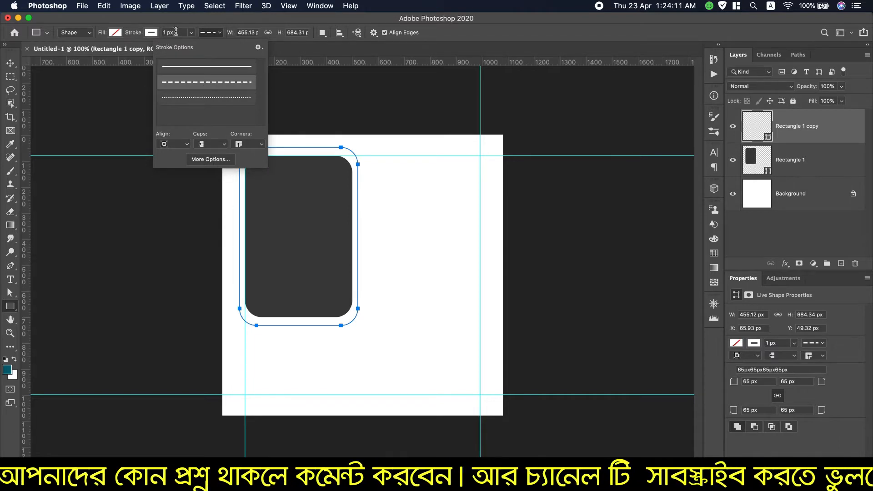
click(175, 32)
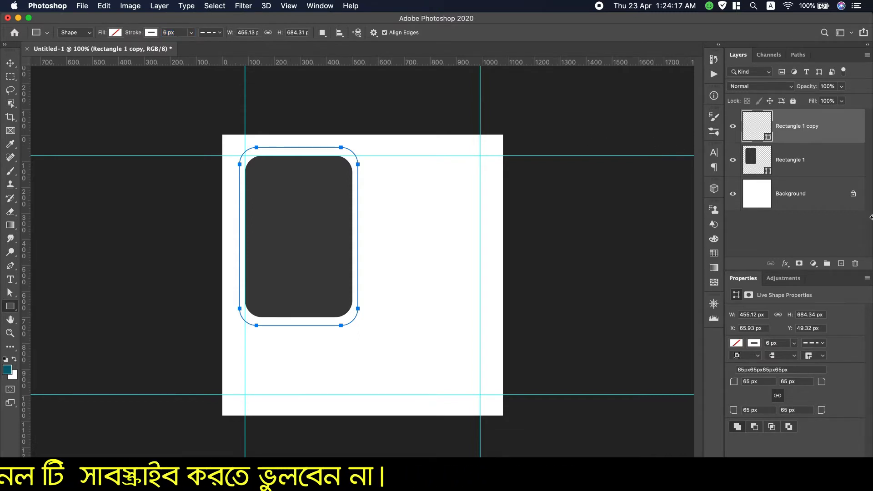
- Add a solid colour fill layer in teal 056273 directly above the Background layer
click(805, 195)
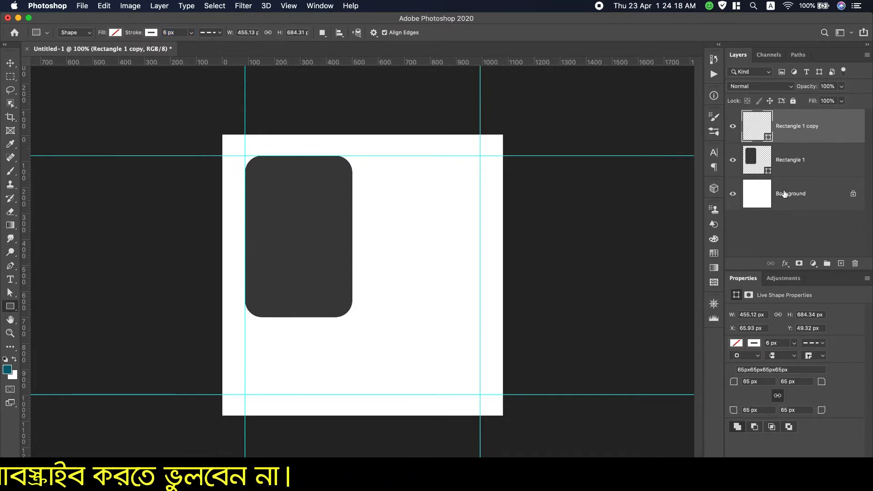
click(813, 263)
click(813, 274)
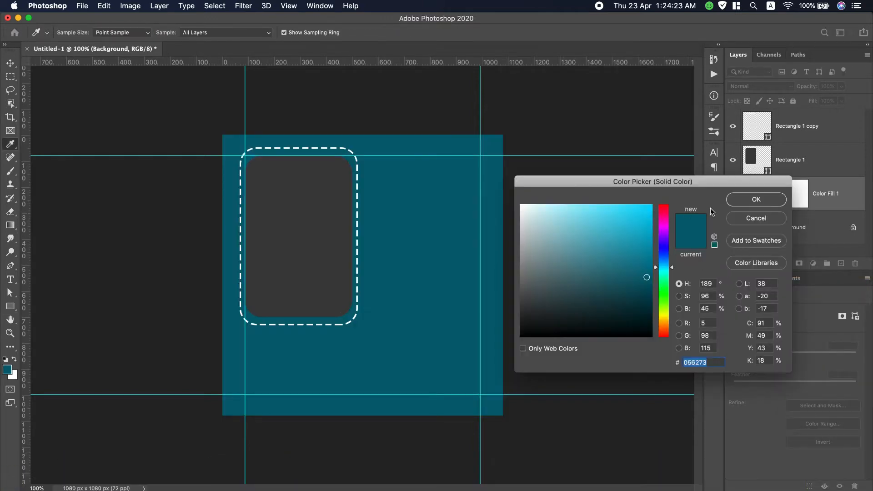
click(756, 200)
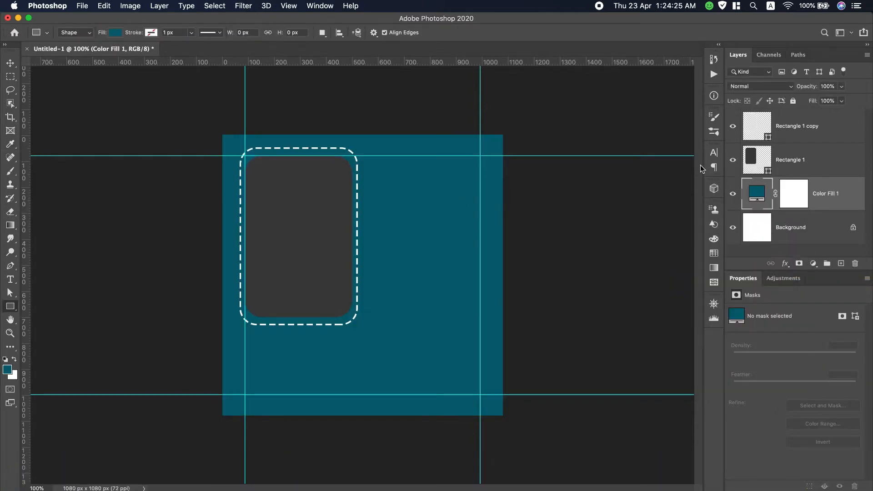
- Place the portrait of the man in a denim jacket from the Downloads folder as an embedded image directly above the Rectangle 1 layer
click(810, 130)
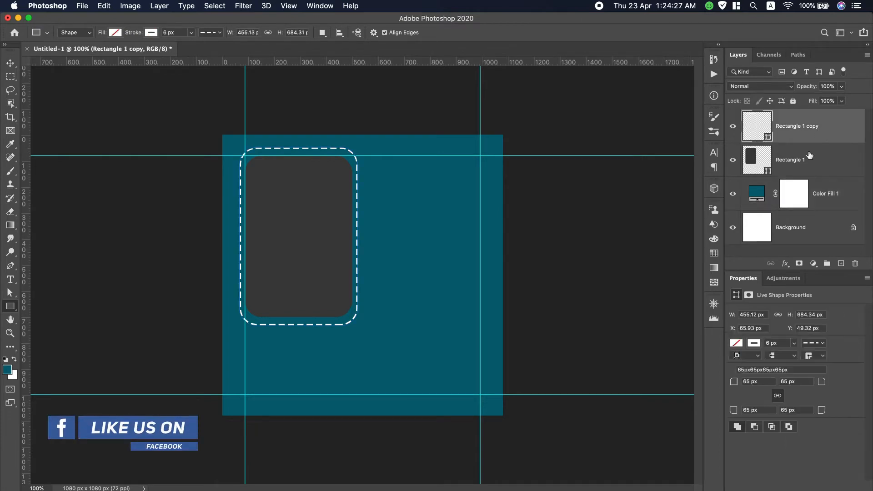
click(804, 167)
click(82, 5)
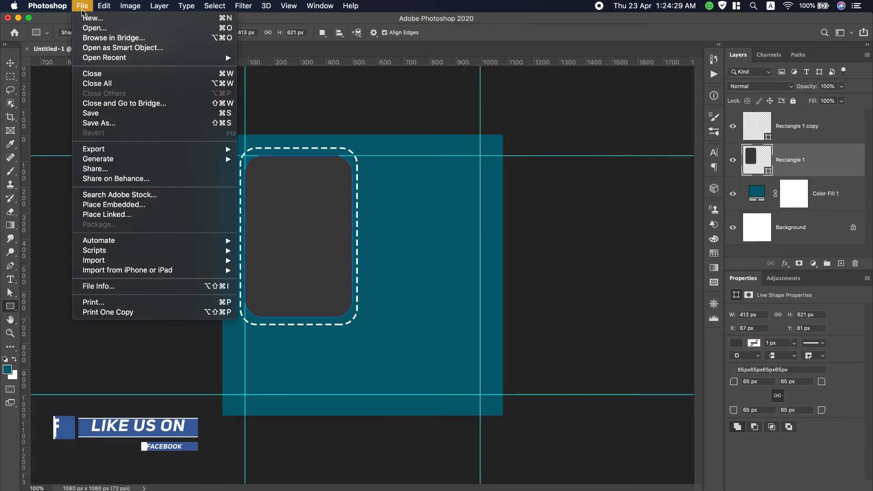
click(147, 205)
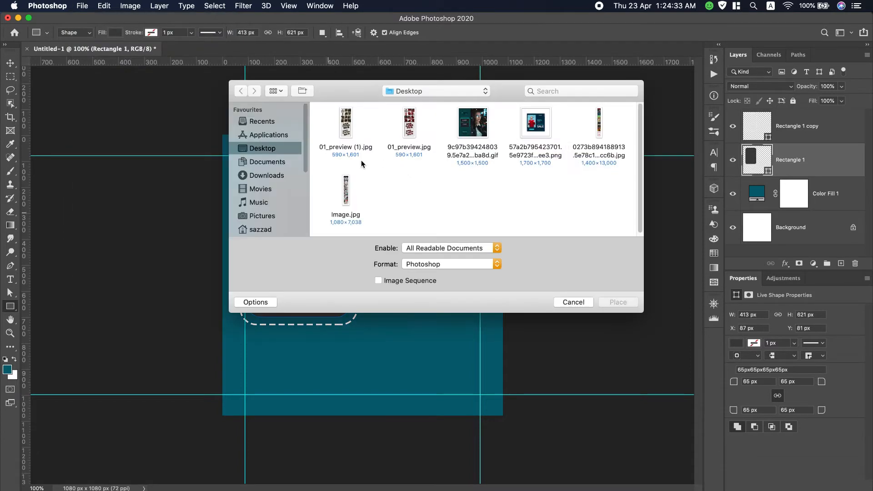
click(246, 175)
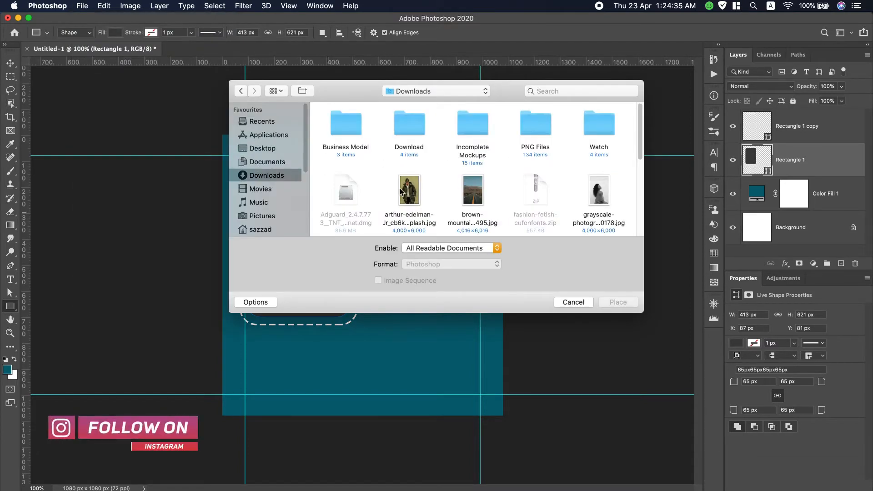
scroll(507, 184, down, 3)
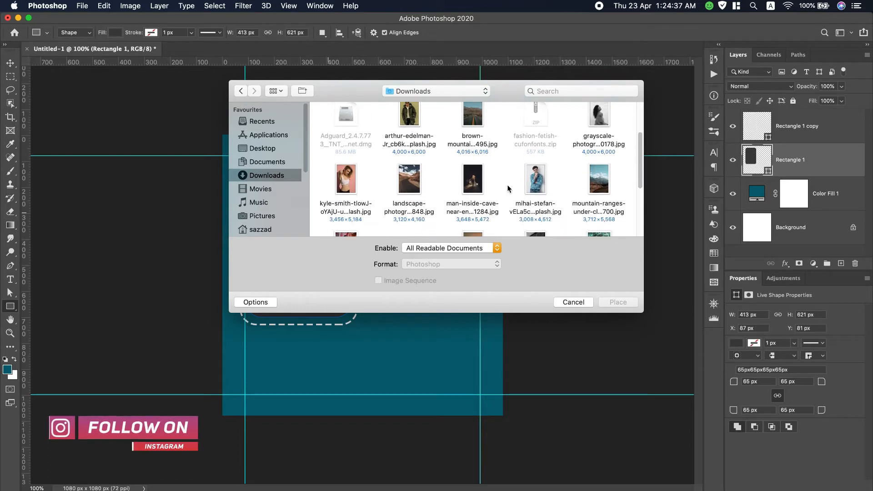
click(546, 179)
double_click(545, 177)
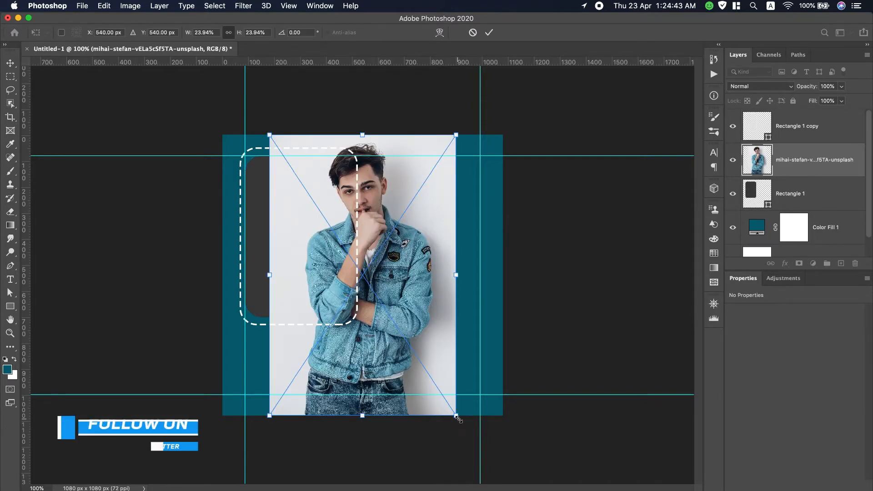
- Scale the placed photo to about 19.24% and position it over the rounded rectangle inside the dashed outline
drag(456, 415, 408, 369)
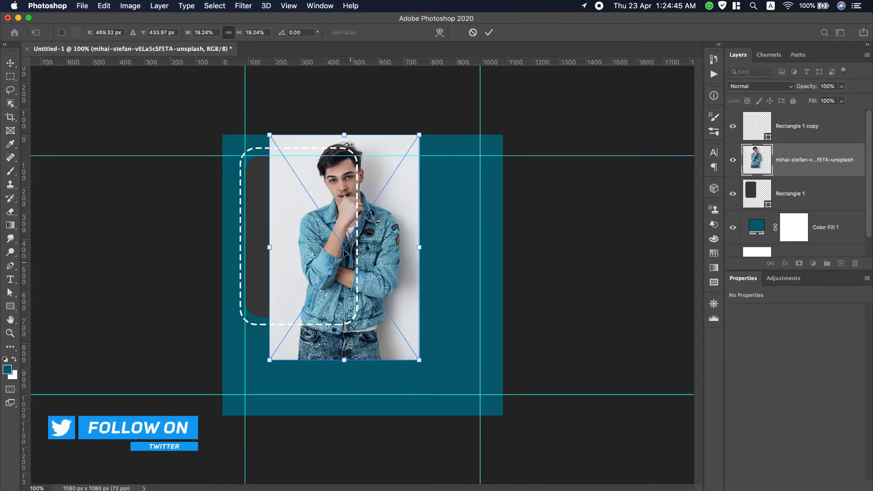
drag(318, 244, 283, 240)
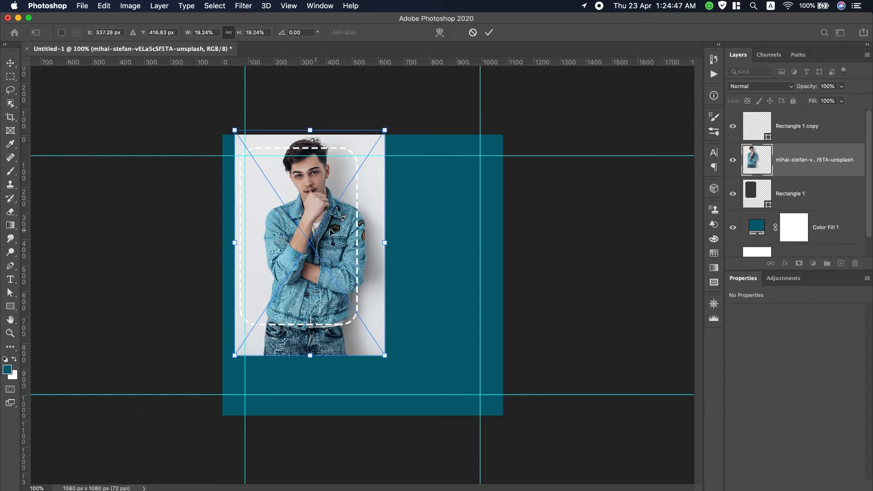
click(489, 33)
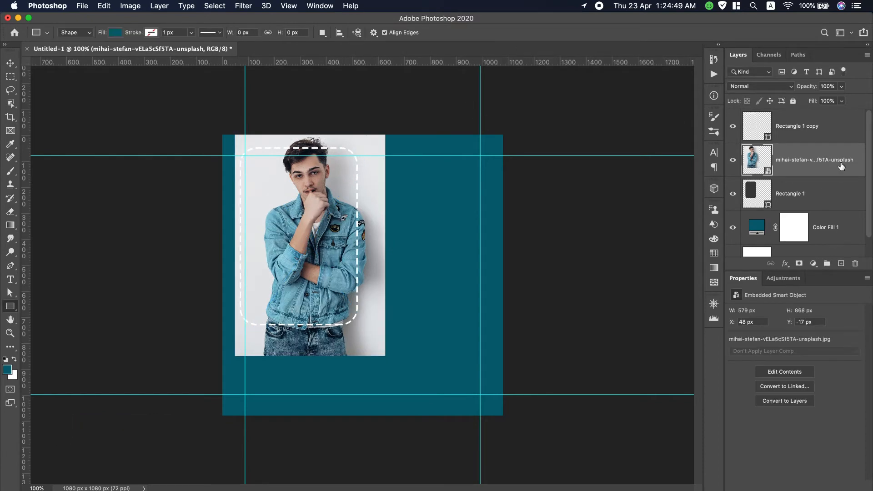
- Clip the photo to the Rectangle 1 shape and shift it to about X -18 px, Y 49 px so the man fills the frame
right_click(840, 164)
click(755, 284)
click(10, 63)
drag(308, 218, 292, 237)
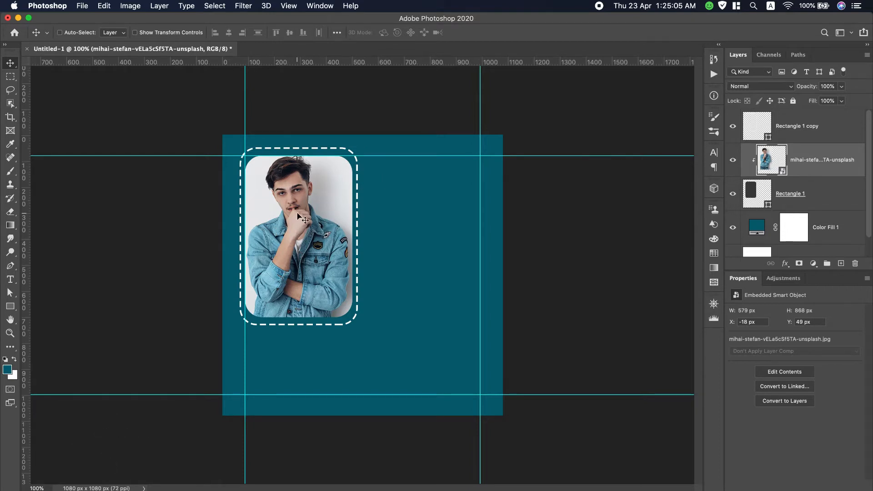
- Add a Stroke layer effect to Rectangle 1 in muted blue 6e9fac sampled from the denim jacket
double_click(849, 194)
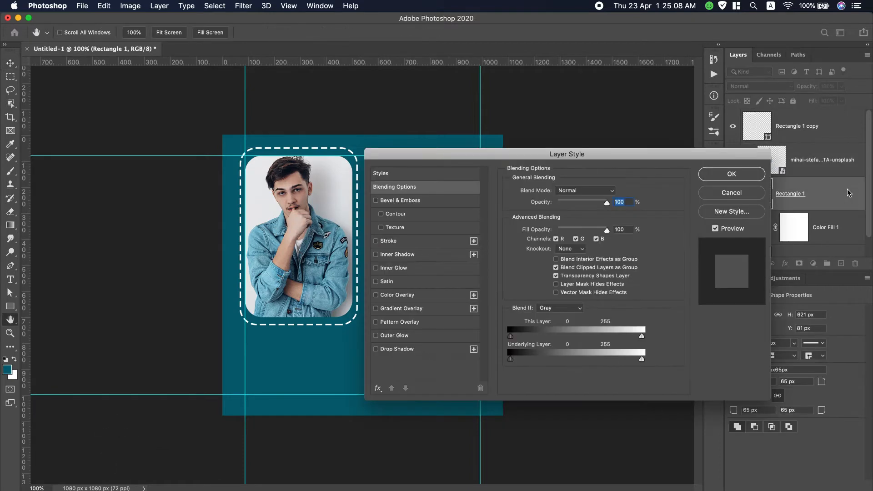
click(383, 244)
click(533, 270)
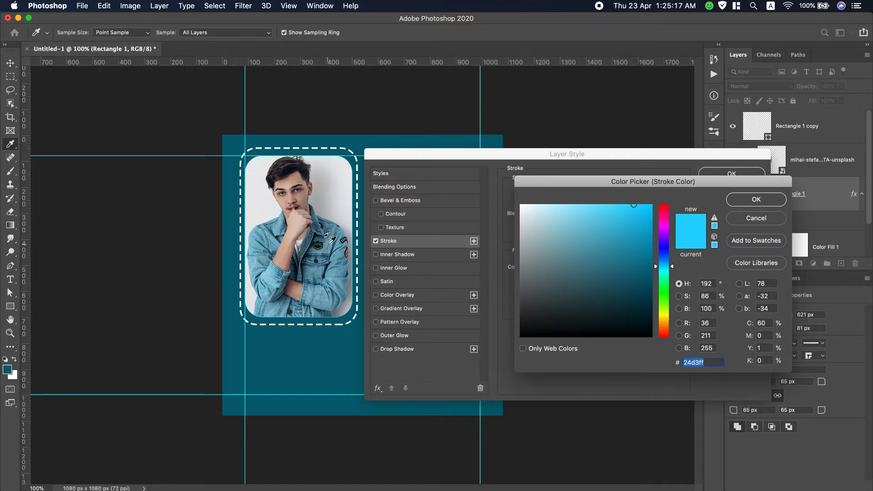
click(327, 244)
click(740, 201)
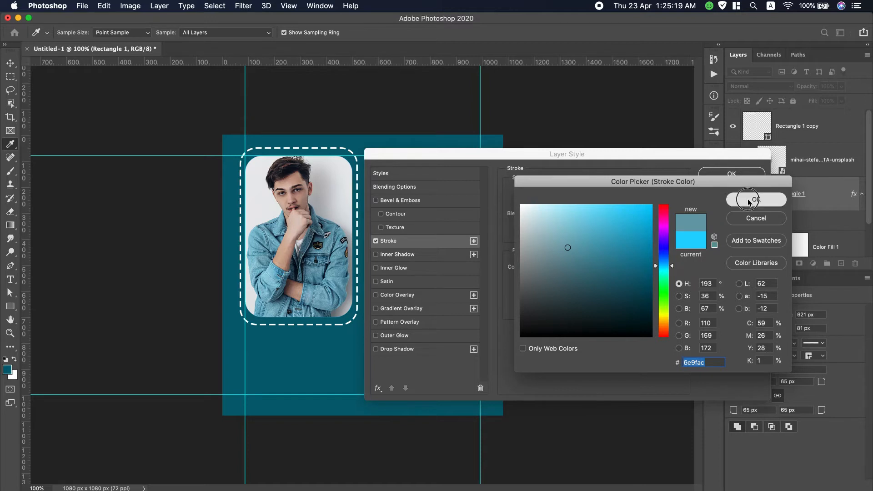
- Set the size of Rectangle 1's stroke effect to 9 px and apply the layer style
key(Up)
key(Up)
key(Up)
key(Up)
key(Up)
key(Up)
key(Up)
key(Up)
key(Up)
key(Up)
key(Up)
key(Up)
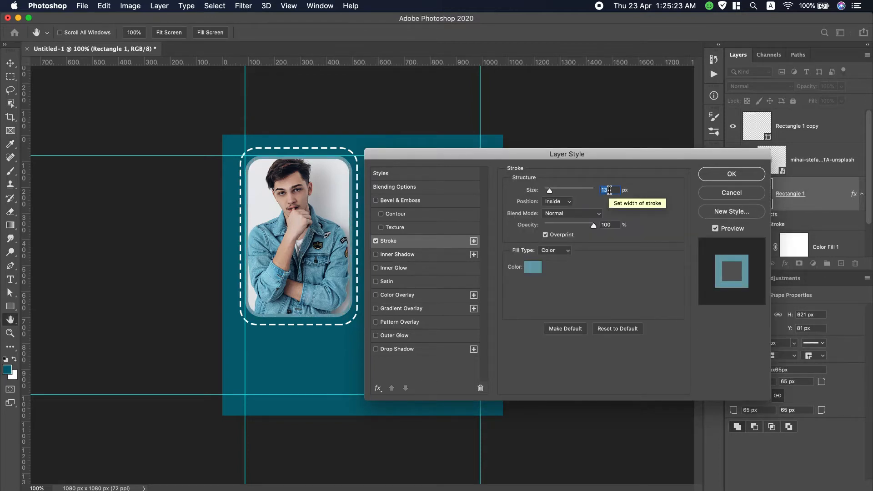
key(Down)
key(Down)
key(Down)
key(Down)
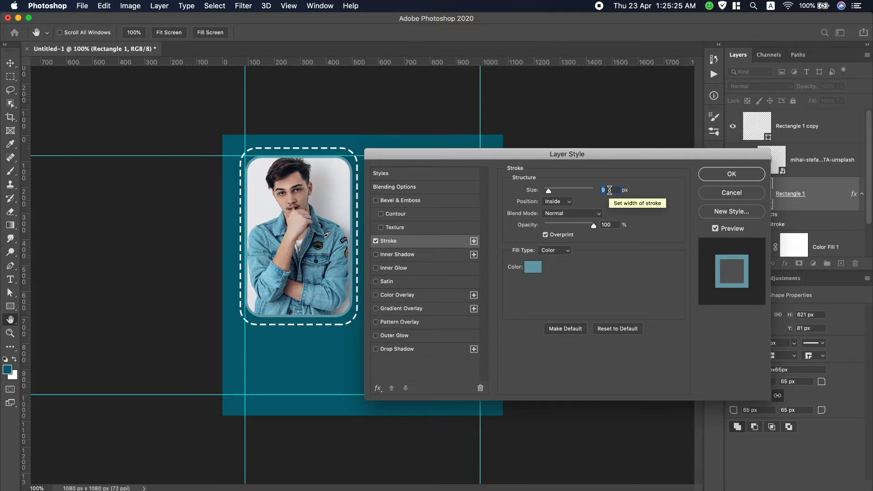
key(Return)
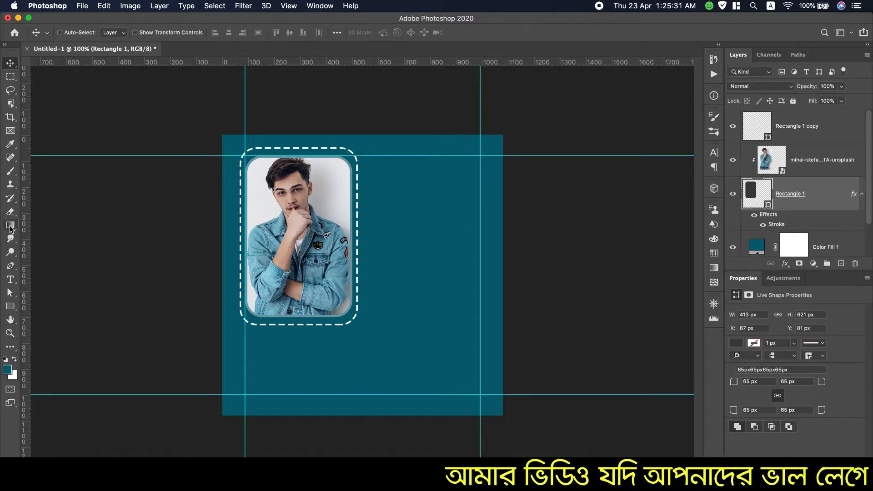
- Draw a rectangle about 350 × 93 px inward from the upper-right intersection of the guides
click(15, 308)
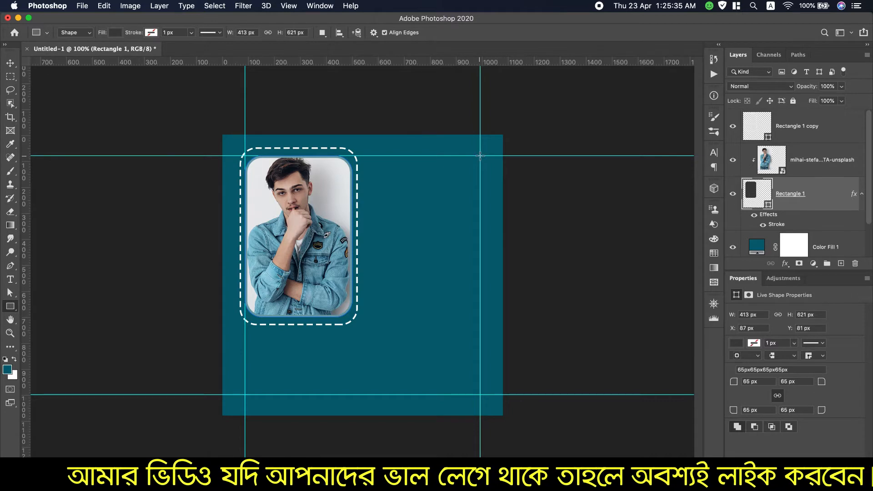
drag(481, 155, 389, 180)
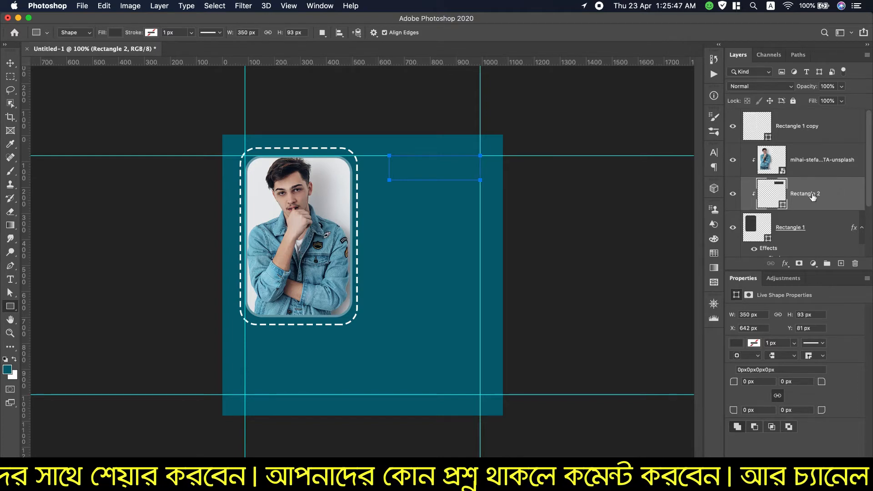
- Move the Rectangle 2 layer above the photo layer and release it from the clipping mask
drag(813, 197, 812, 143)
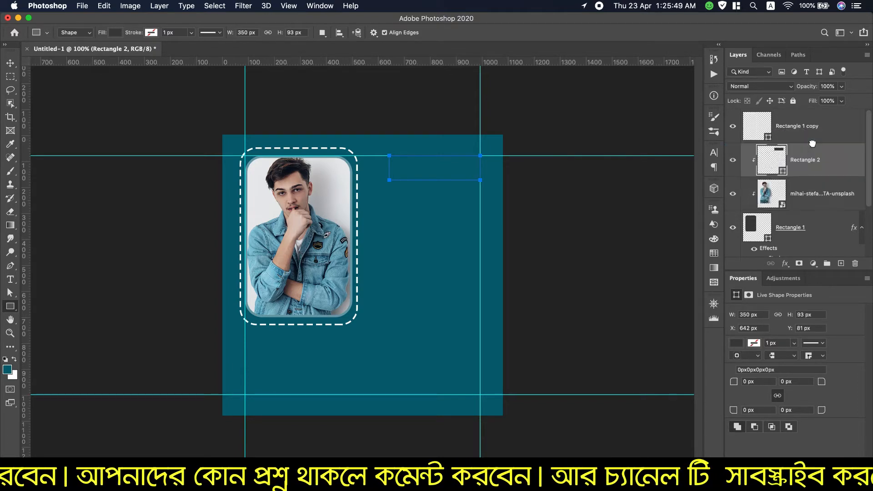
right_click(812, 164)
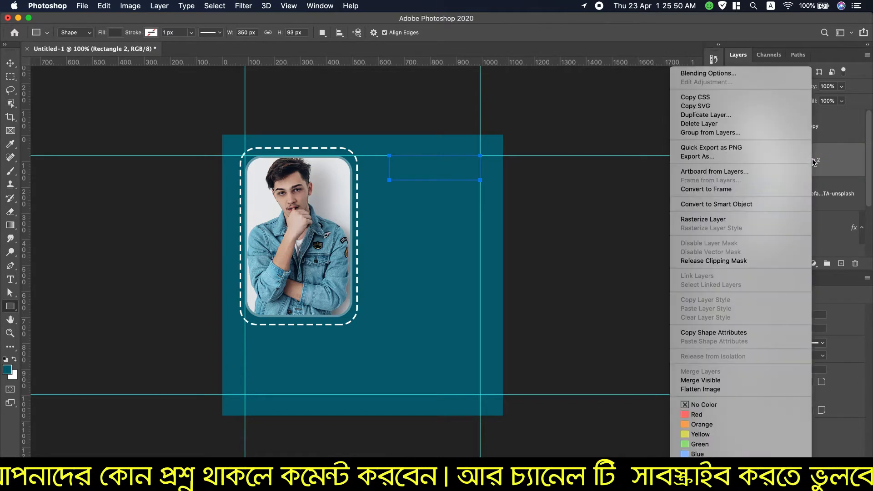
click(744, 261)
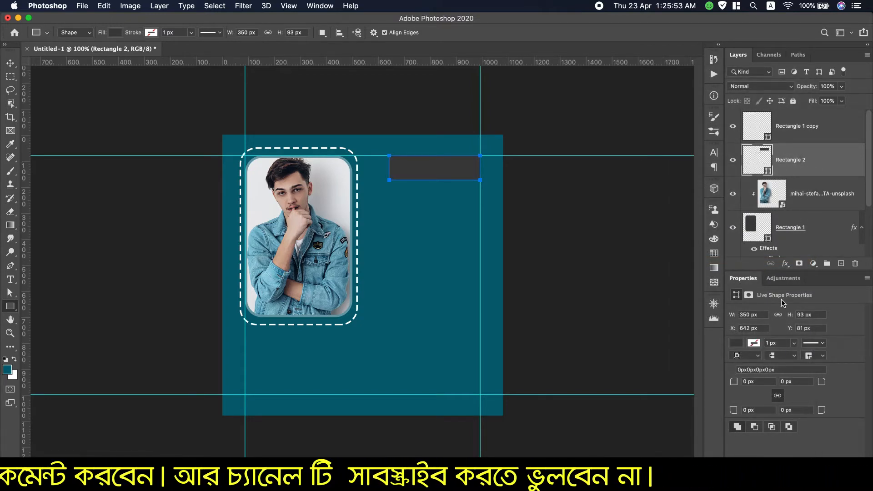
- Round all corners of Rectangle 2 to 24 px and remove its fill
drag(734, 386, 746, 385)
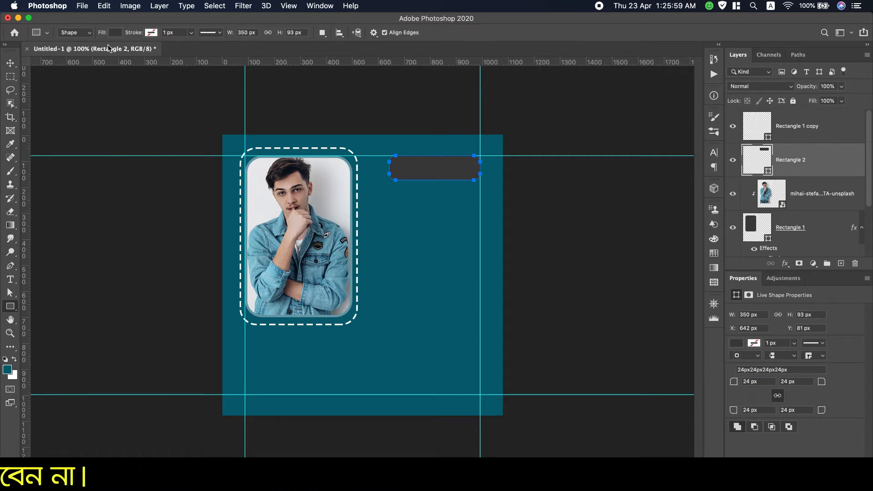
click(115, 32)
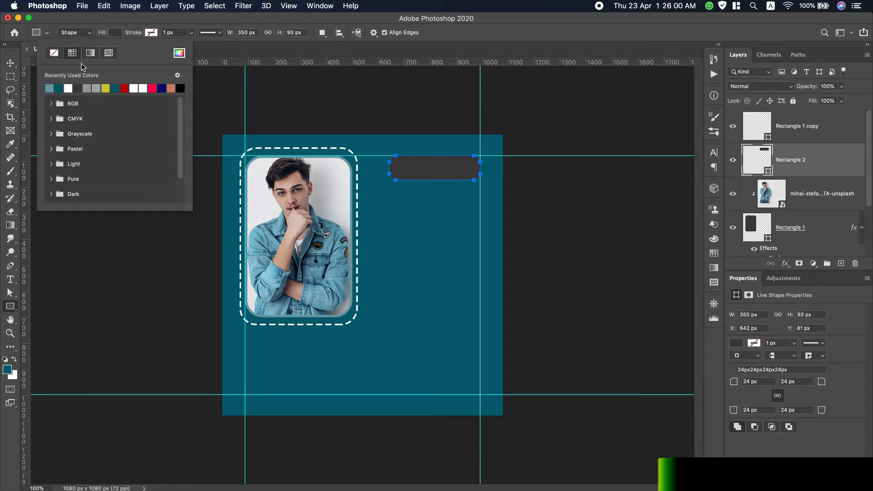
click(54, 51)
- Give Rectangle 2 a muted blue 5ba6c0 stroke, starting from a colour sampled on the denim jacket
click(152, 42)
click(152, 35)
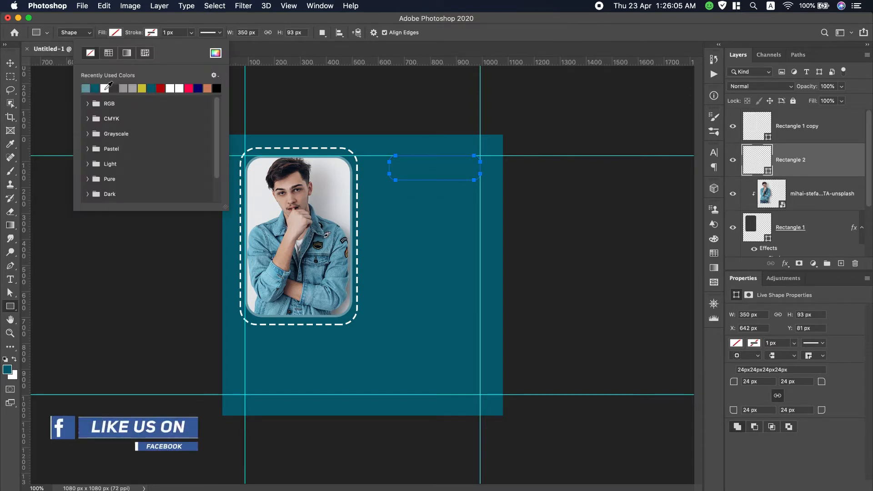
click(215, 53)
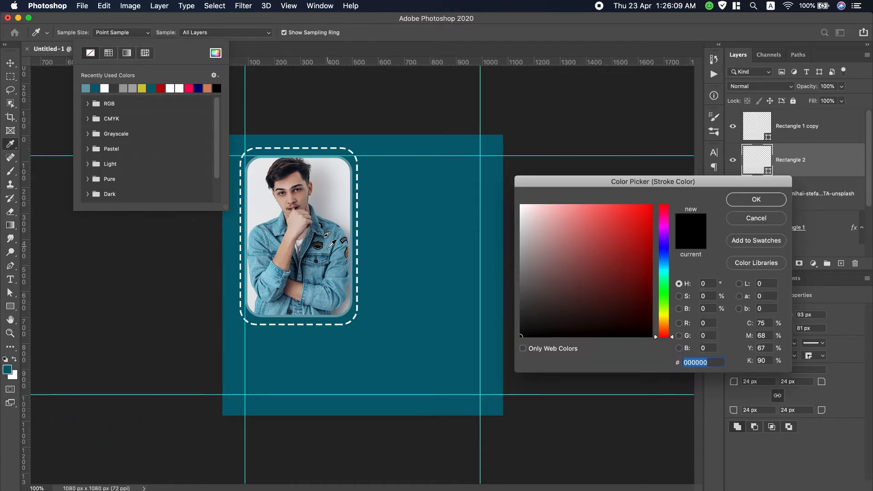
click(336, 274)
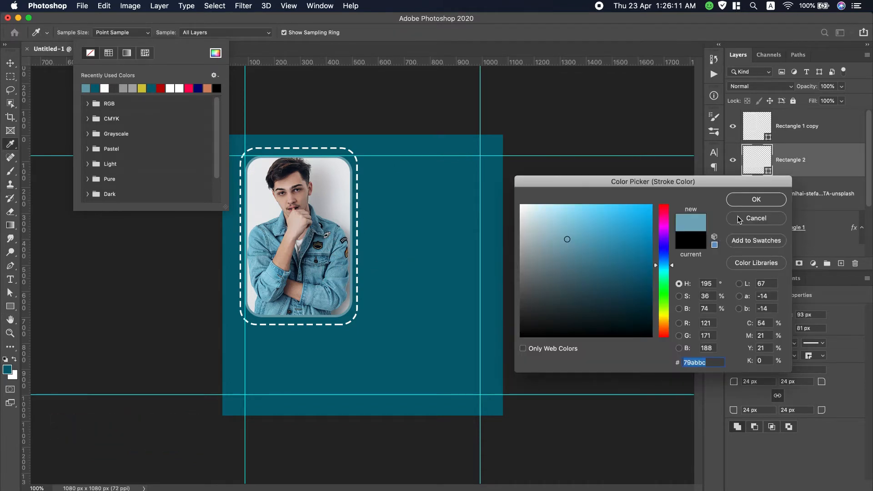
mouse_move(580, 237)
mouse_down()
mouse_move(570, 236)
mouse_move(590, 238)
mouse_up()
click(768, 198)
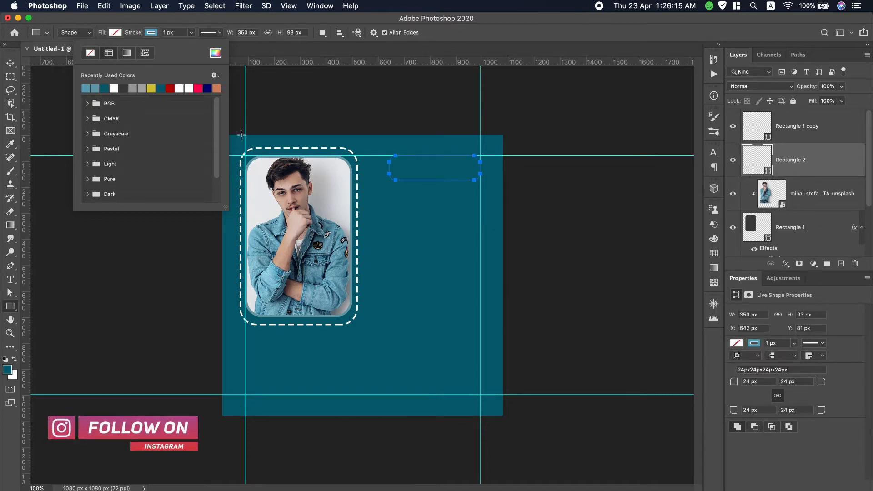
- Keep Rectangle 2's stroke line solid and increase its width to about 6.35 px
click(215, 32)
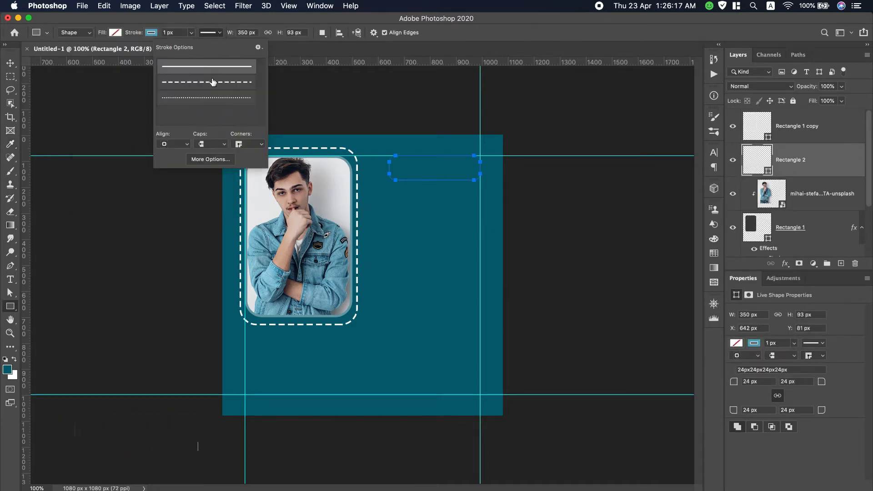
click(191, 32)
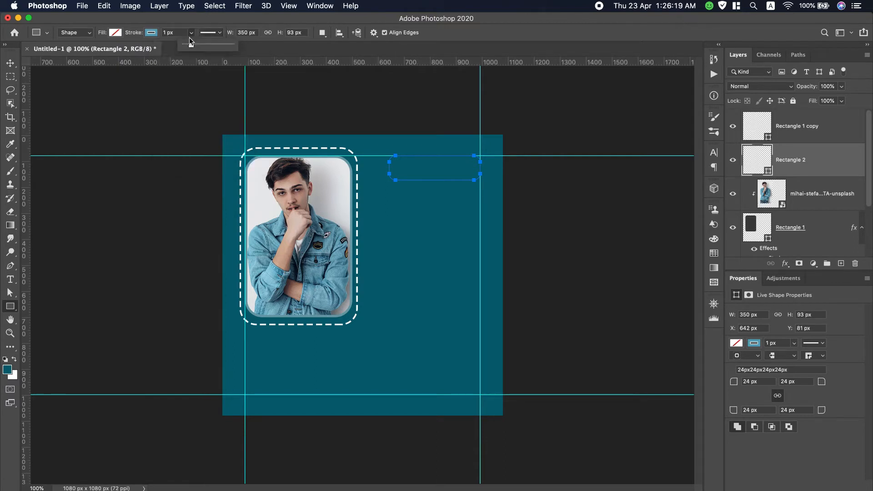
click(191, 33)
drag(189, 45, 196, 46)
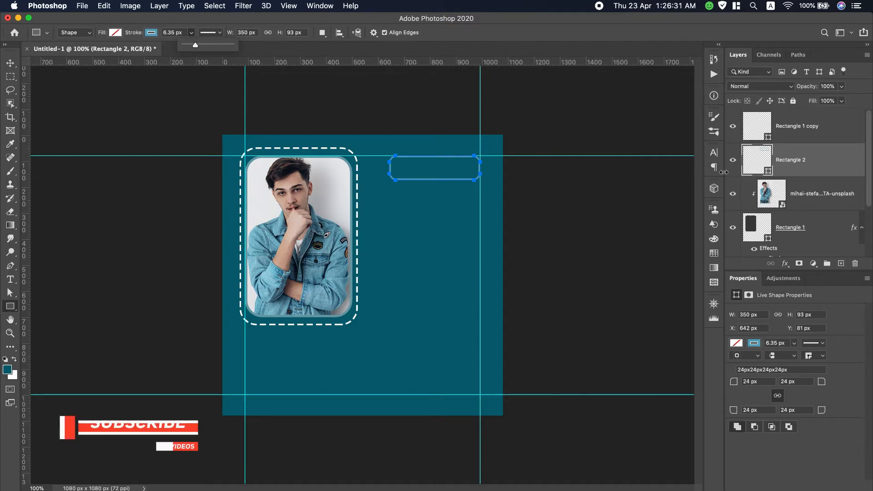
- Change Rectangle 2's stroke colour to bright blue 26c0f4
click(154, 35)
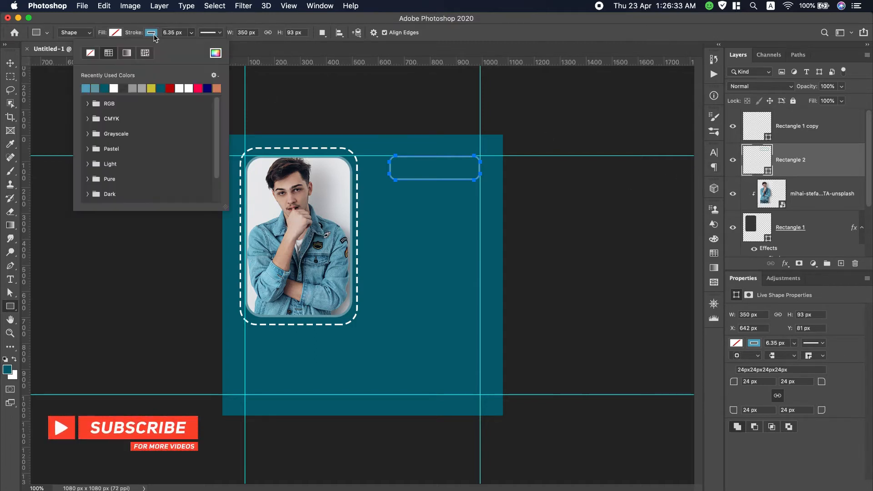
click(212, 54)
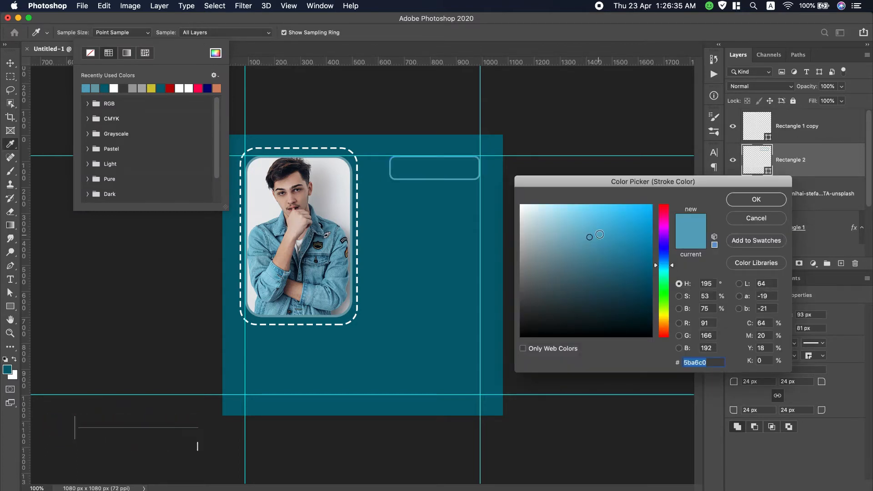
drag(598, 234, 631, 209)
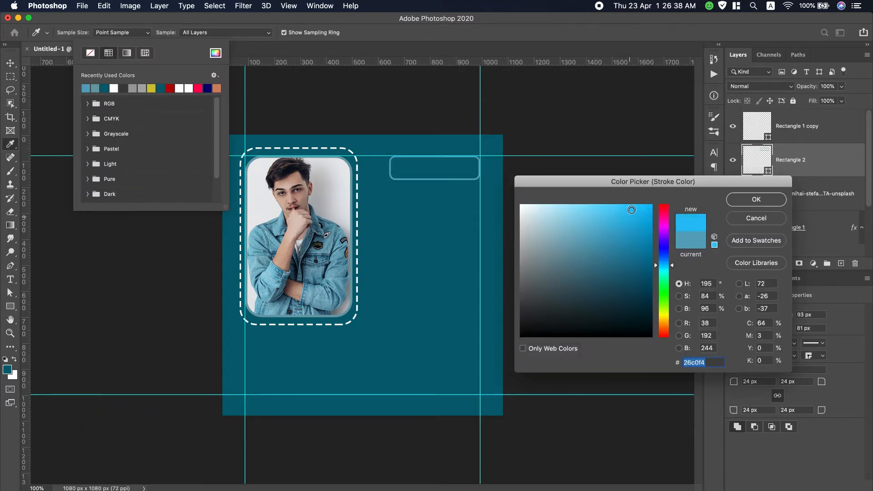
click(742, 200)
key(v)
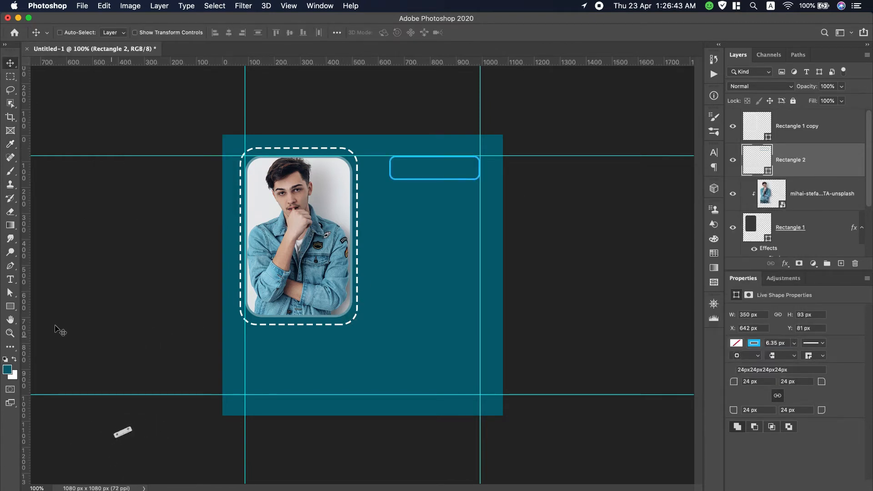
- Move the dashed outline layer, Rectangle 1 copy, below Rectangle 2 in the layer stack and select Rectangle 2
click(10, 280)
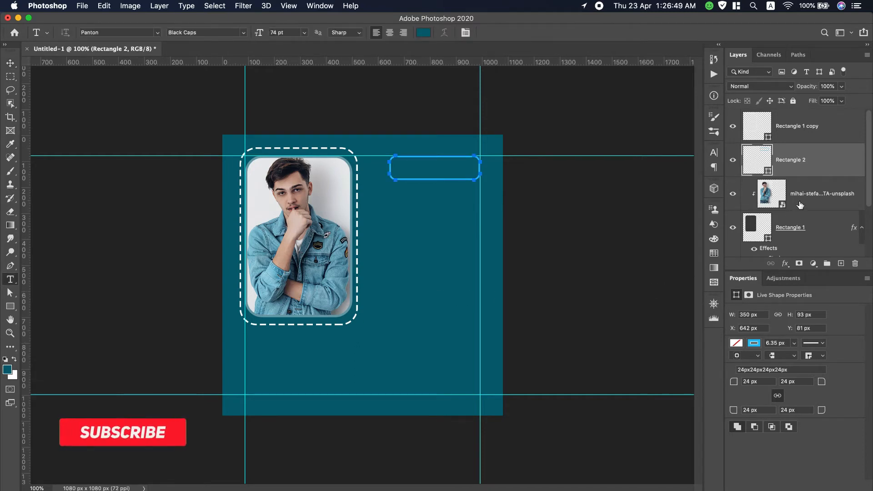
drag(803, 126, 801, 170)
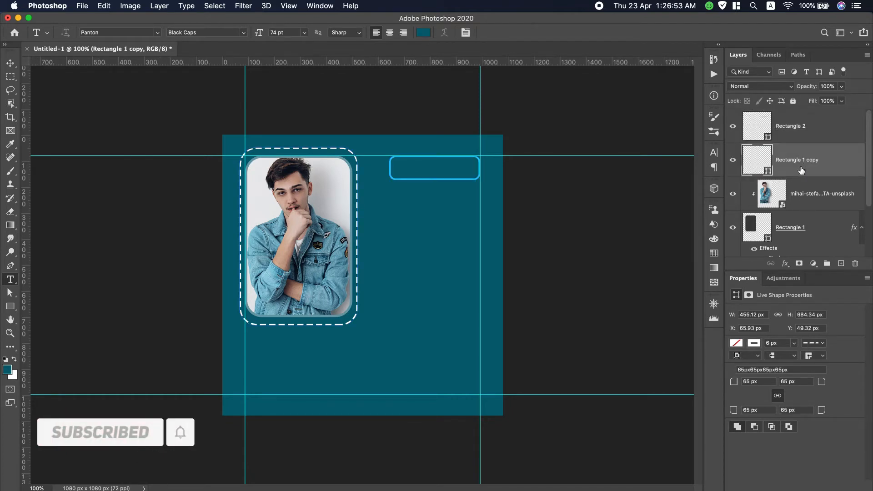
click(797, 133)
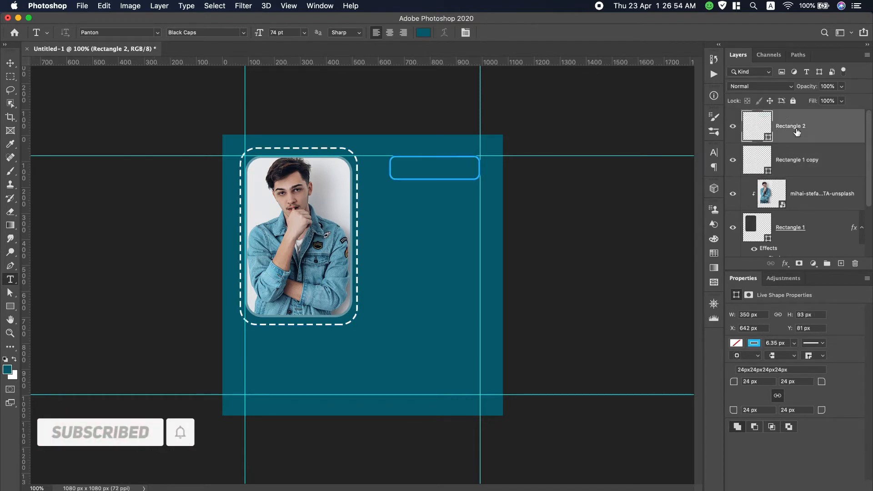
click(732, 128)
click(731, 129)
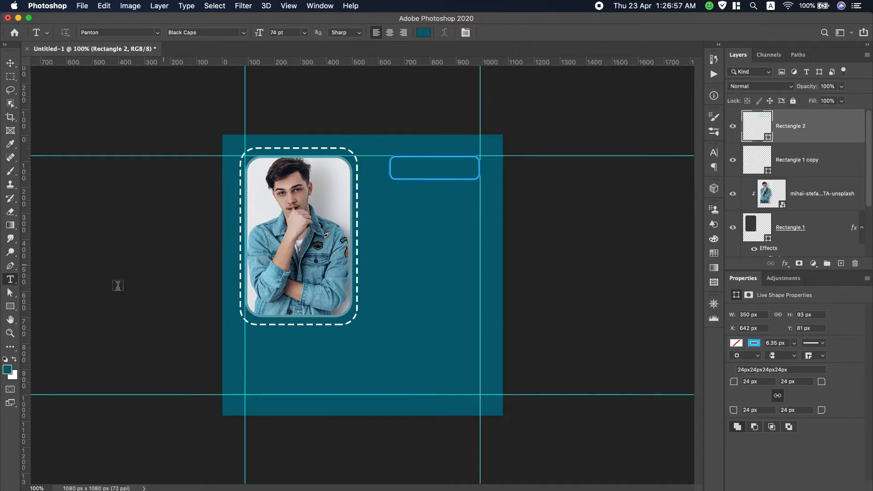
- Add a text layer reading BRAND on the teal area beside the photo frame
click(405, 264)
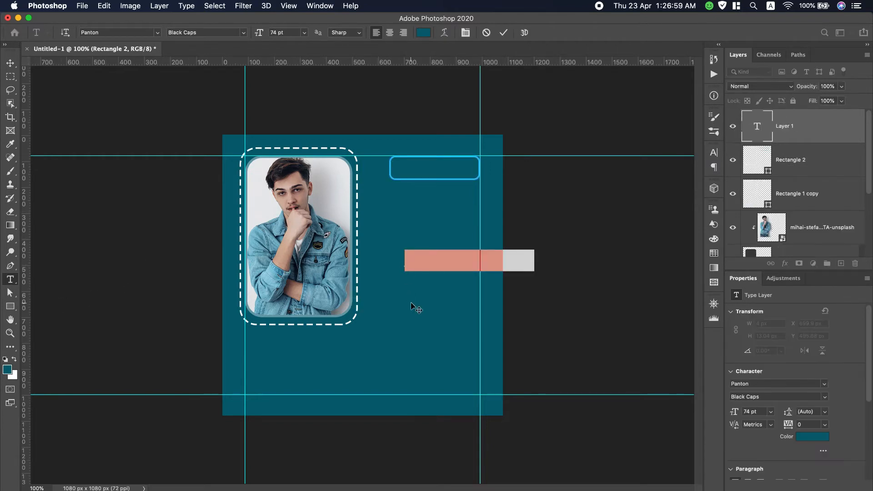
text(D)
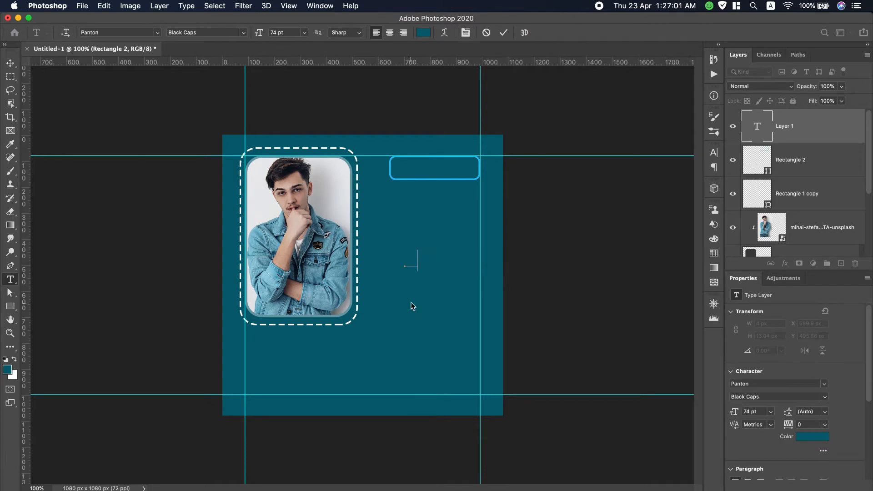
text(VID)
- Colour the whole BRAND text bright blue 26c0f4, sampled from the outline of the rounded box
key(super+a)
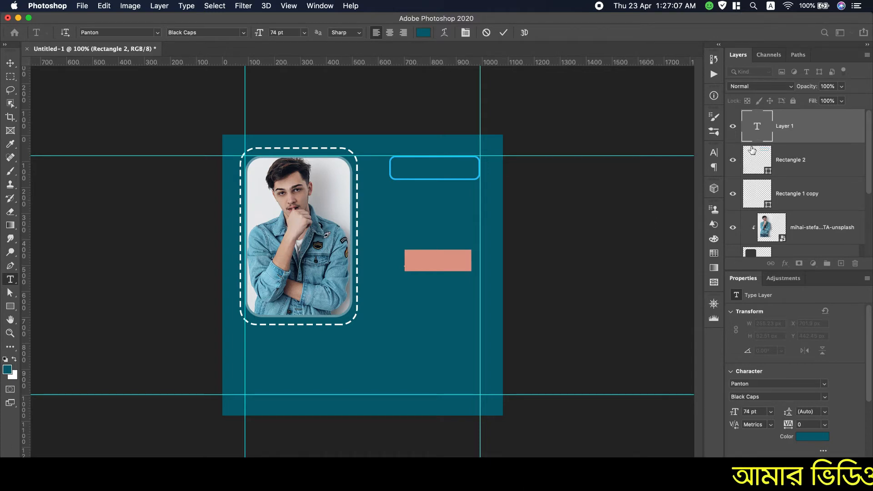
click(424, 32)
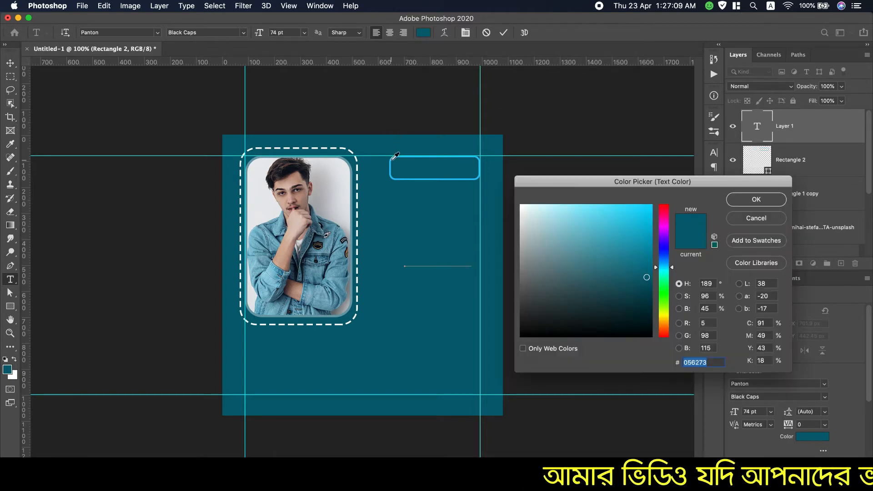
click(392, 159)
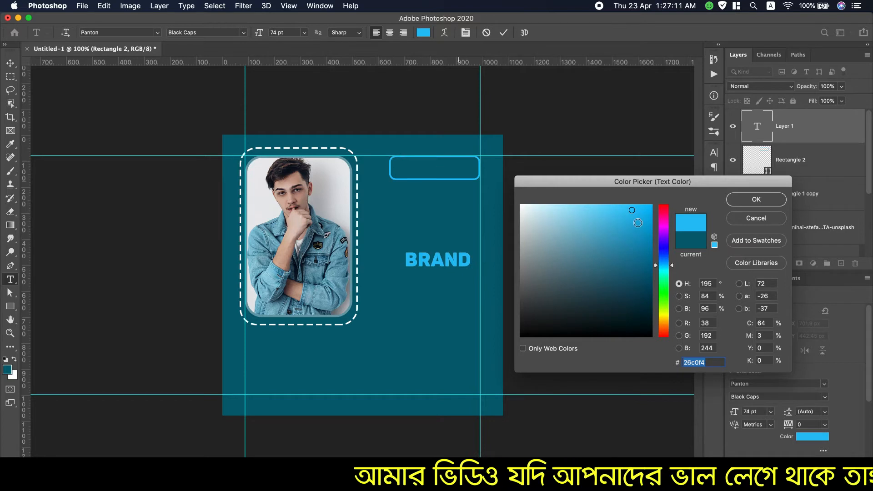
click(741, 201)
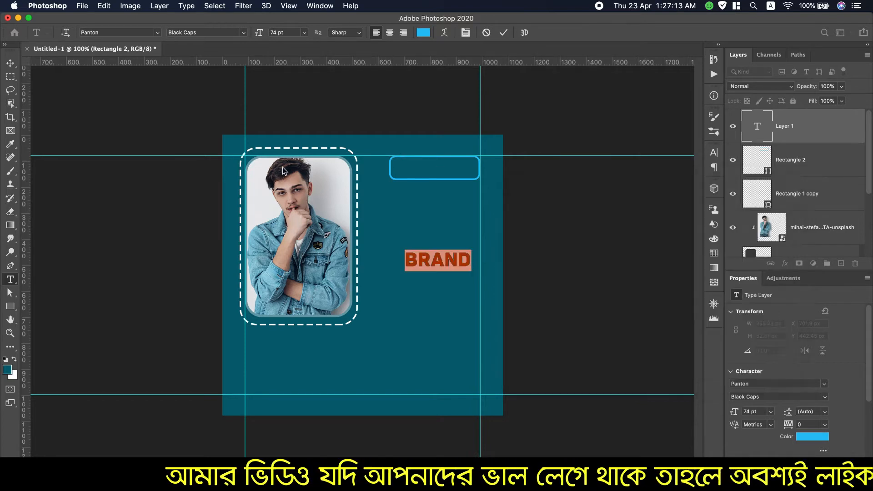
- Set the BRAND text in the Lato font with the Black style
click(242, 32)
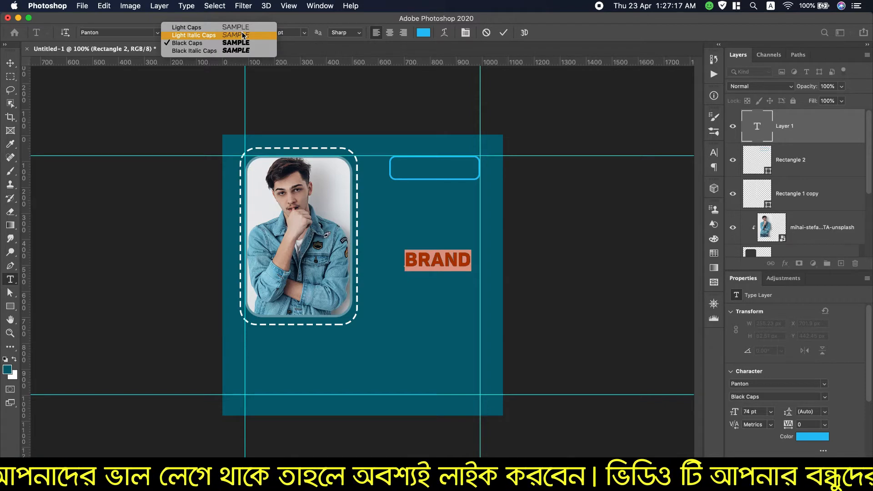
click(129, 33)
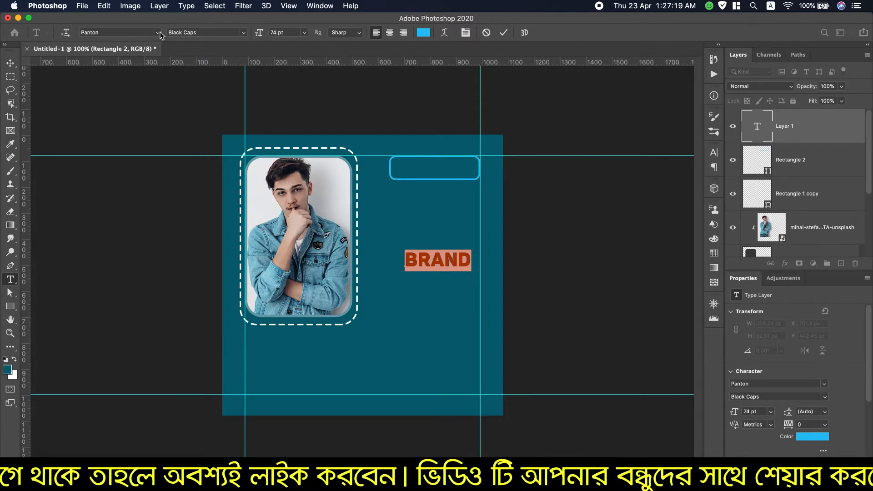
click(158, 33)
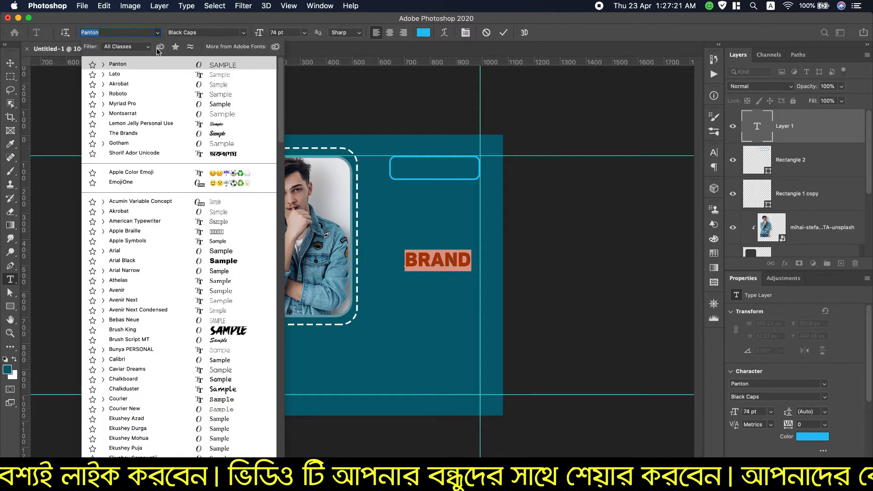
click(156, 74)
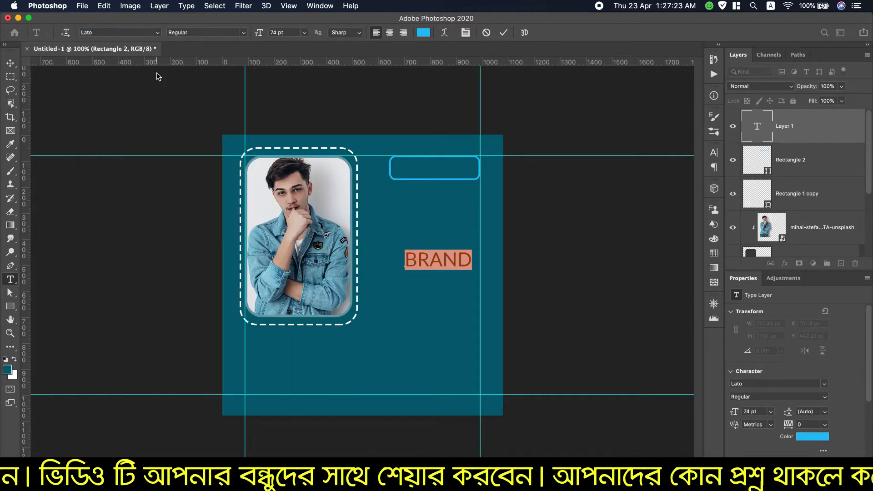
click(244, 32)
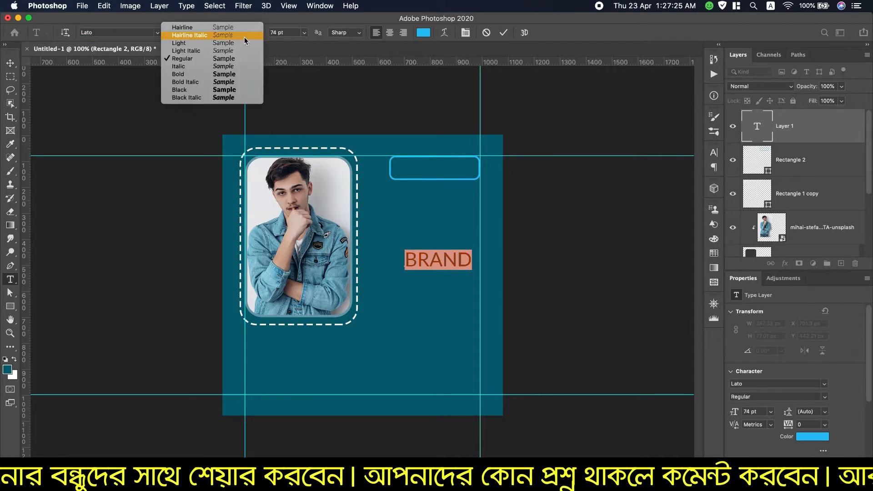
click(213, 91)
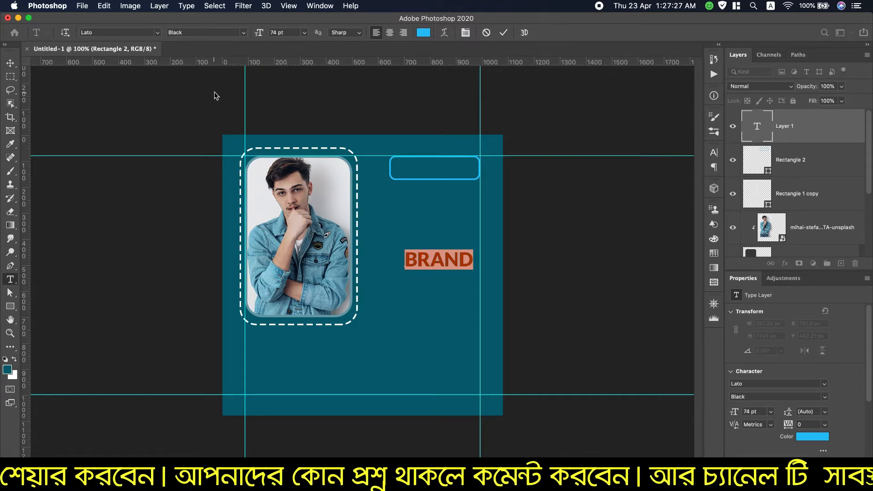
- Change the BRAND text's font family to Gotham, keeping the Black style
click(242, 31)
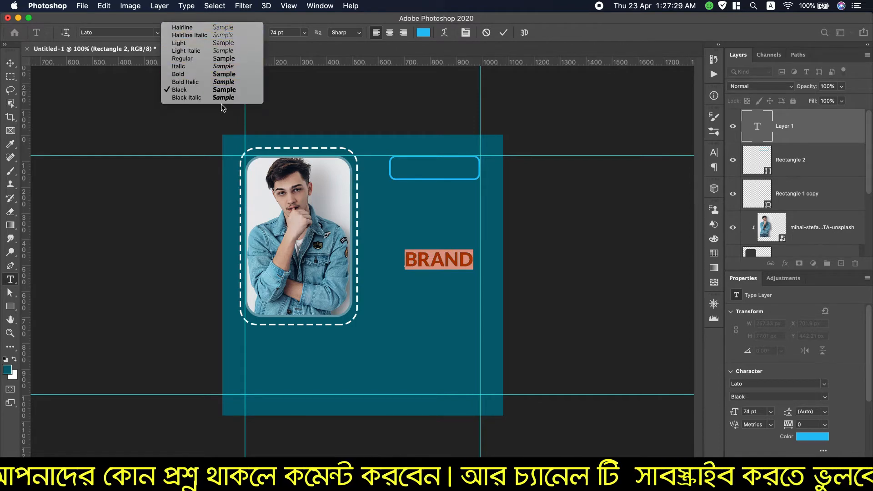
click(225, 91)
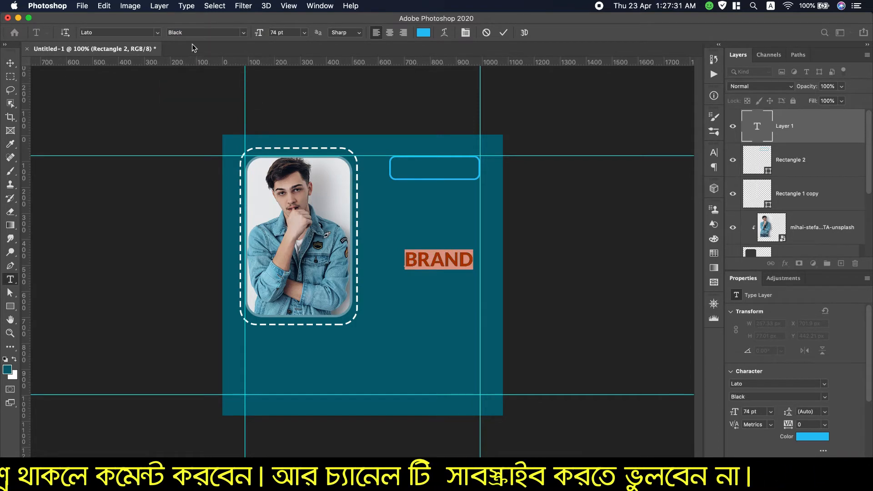
click(158, 34)
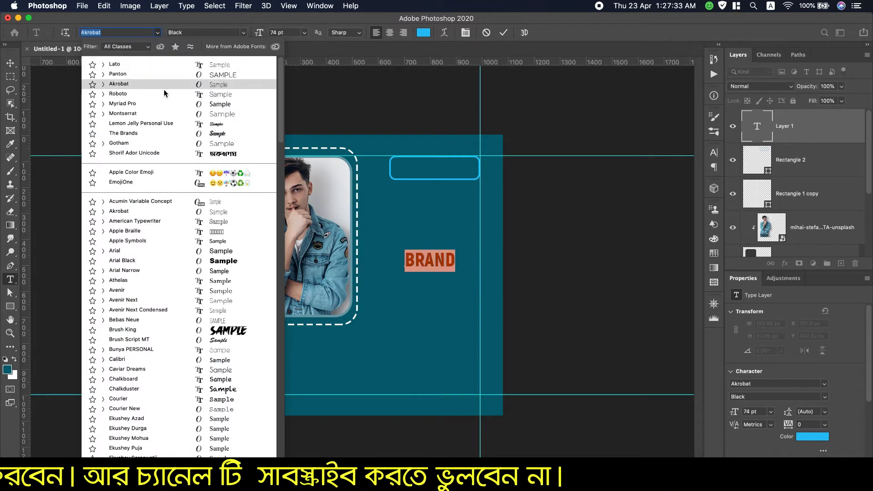
click(152, 142)
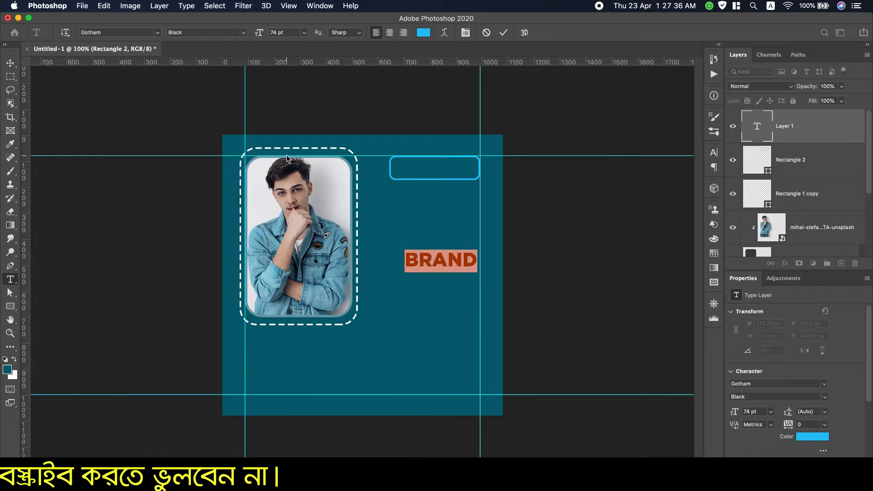
- Move the BRAND text into the blue-outlined box and align it with Rectangle 2 on their horizontal centres
click(13, 66)
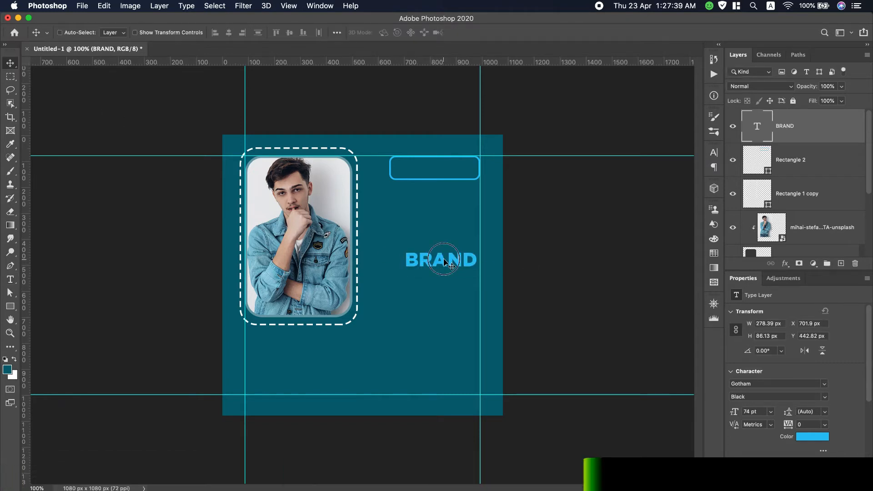
drag(445, 263, 439, 168)
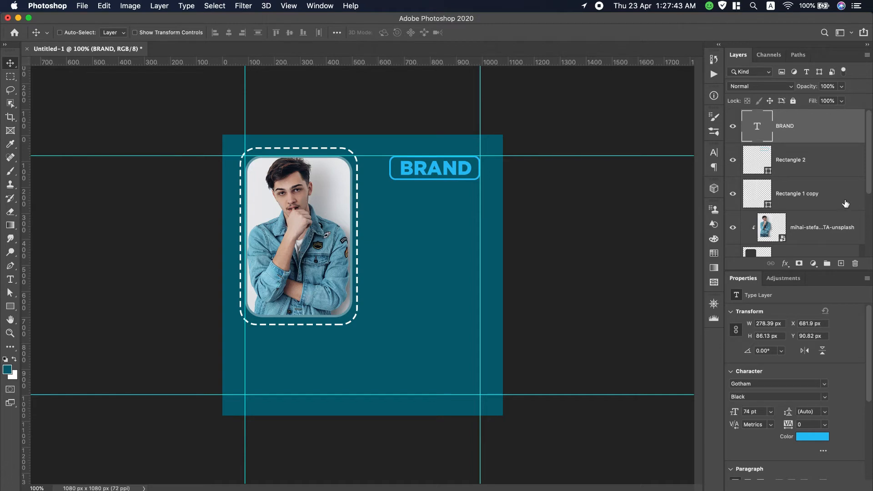
shift+click(809, 160)
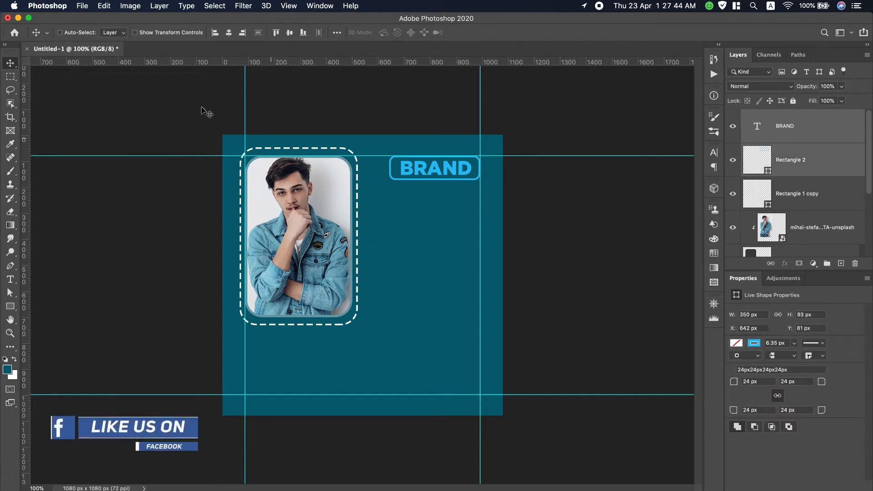
click(229, 33)
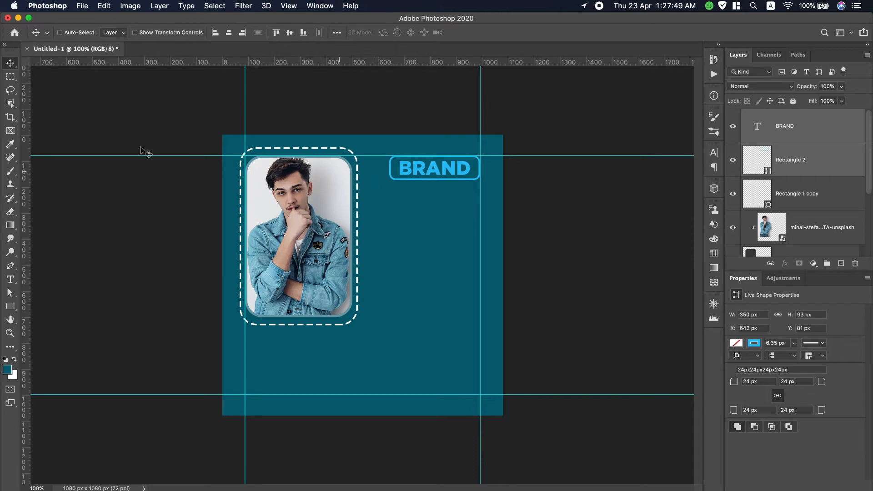
- Copy "50%" from the notes overlay and paste it as a new text layer below the BRAND box
scroll(647, 0, down, 3)
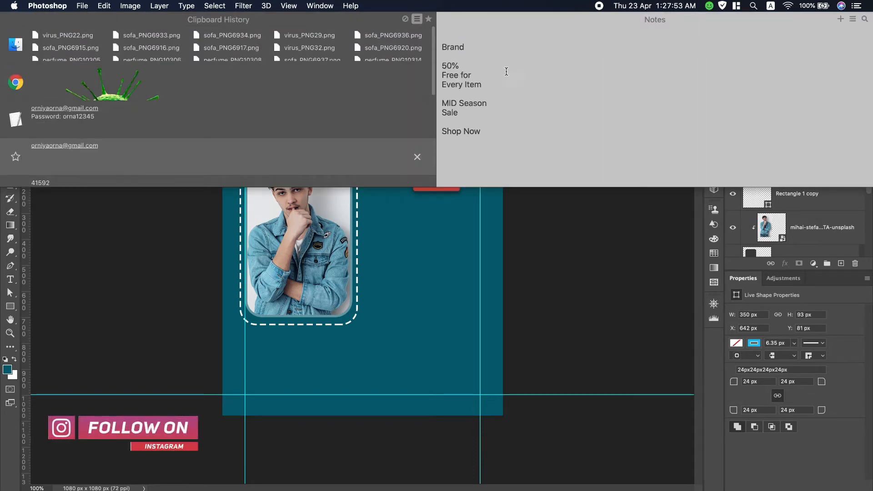
drag(466, 65, 445, 64)
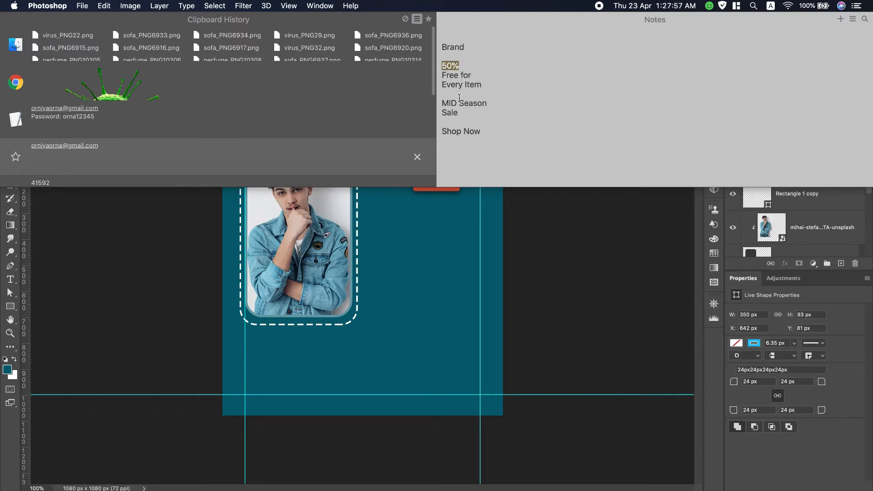
key(super+c)
click(17, 282)
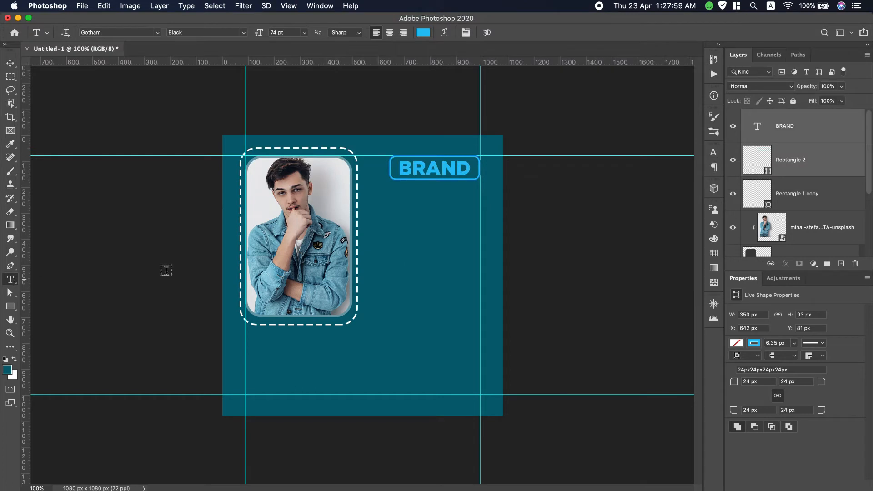
click(469, 233)
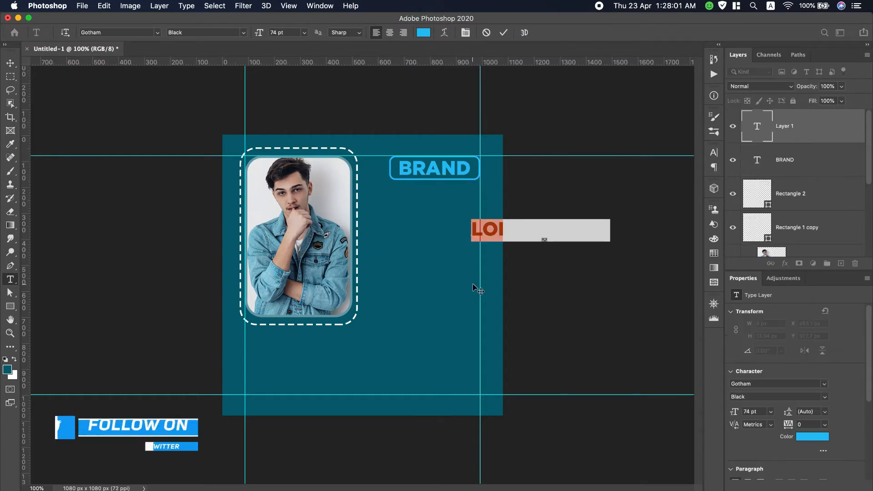
key(super+v)
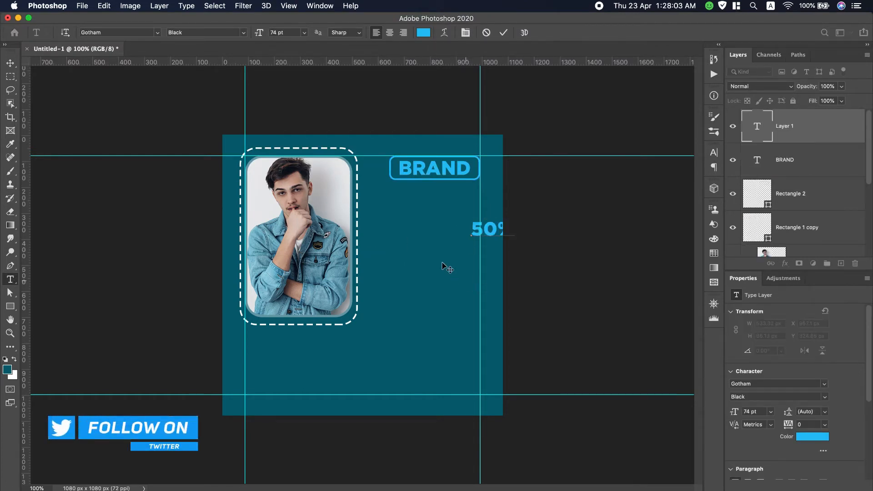
- Move the 50% text so that its right edge meets the right vertical guide
click(462, 249)
mouse_move(463, 249)
mouse_down()
mouse_move(445, 248)
mouse_move(463, 249)
mouse_up()
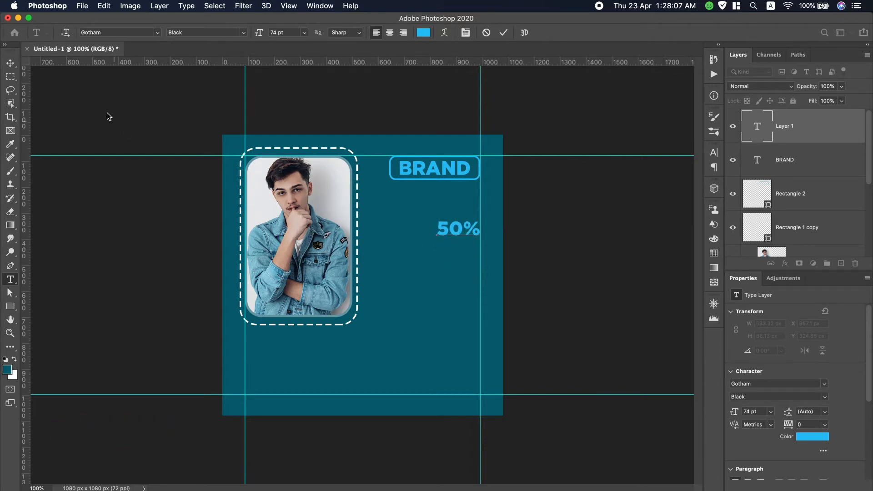
click(10, 63)
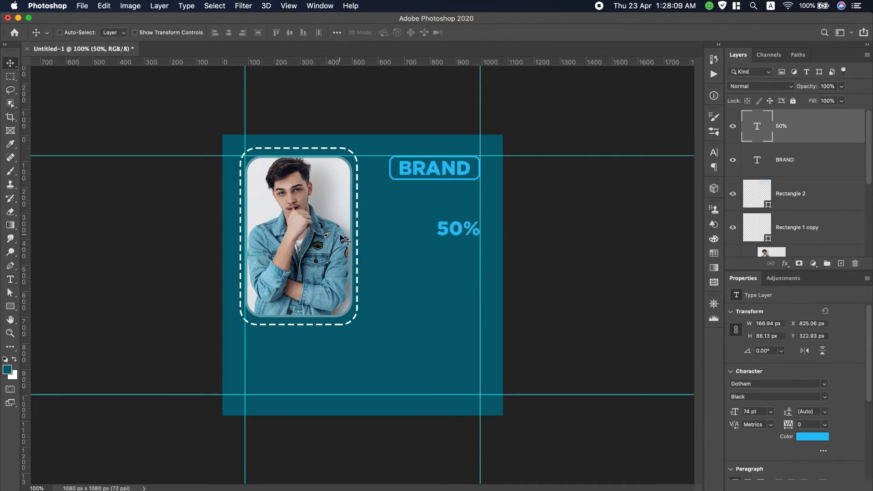
- Scale the 50% text to about 209% to match the BRAND box's width, and move it down to about Y 371 px
key(super+t)
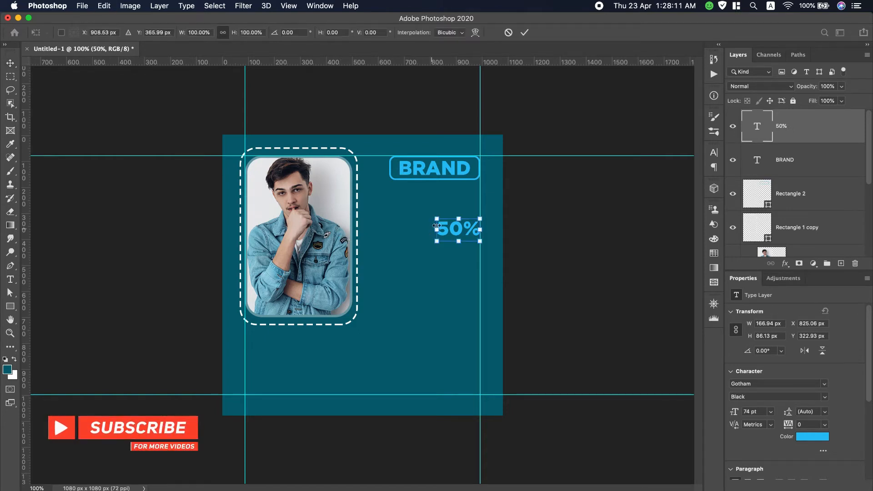
drag(437, 220, 385, 207)
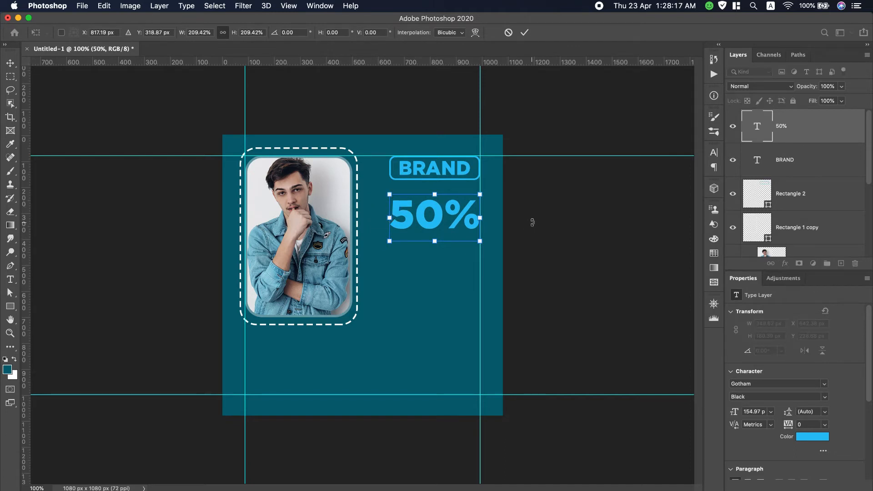
click(525, 32)
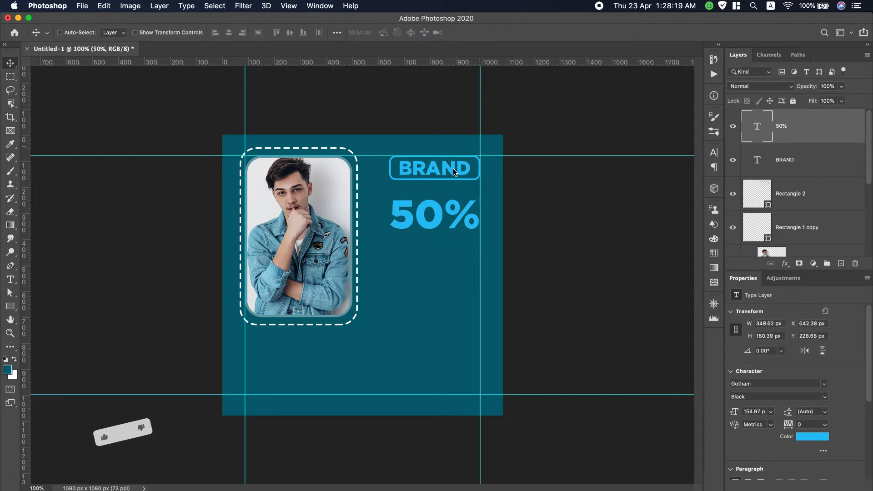
drag(429, 204, 430, 246)
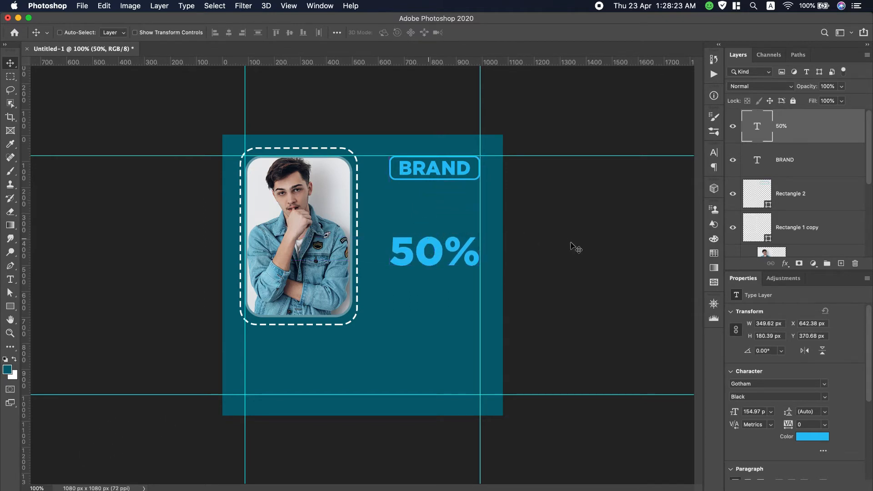
- Copy "Free for" from the notes overlay, paste it as a new text layer below 50%, and bring it inside the right vertical guide
scroll(579, 2, down, 3)
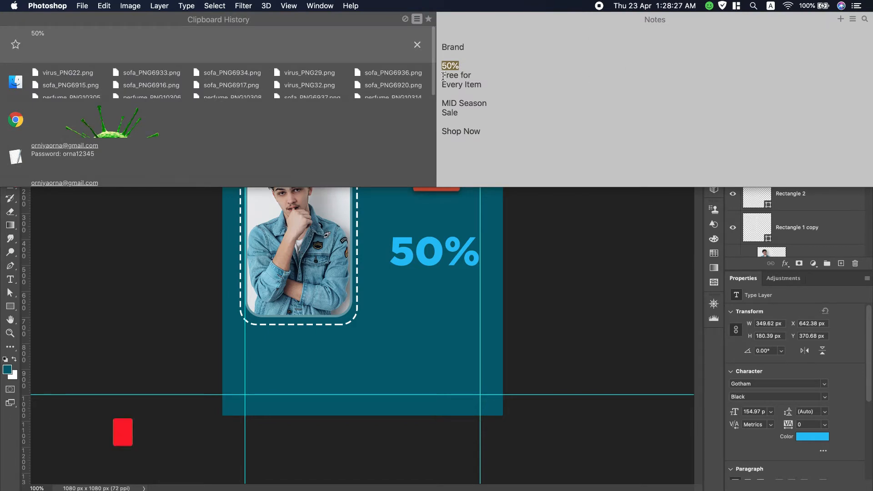
drag(442, 76, 193, 77)
key(cmd+c)
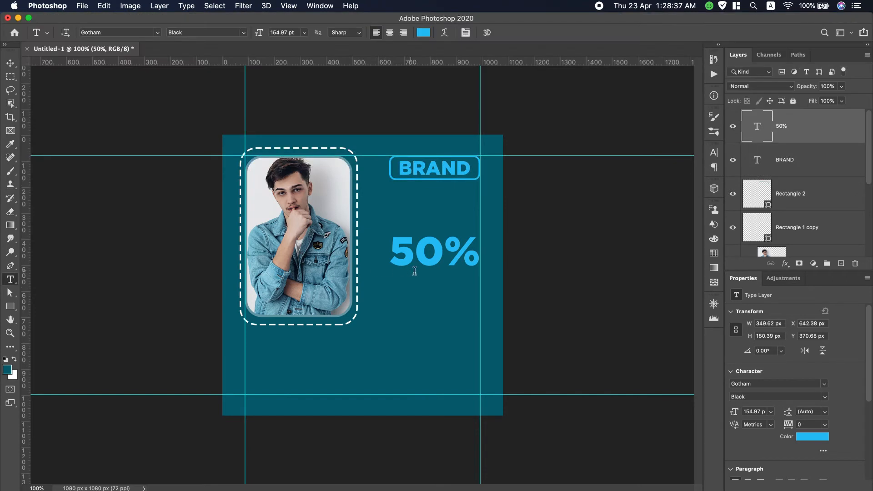
click(476, 281)
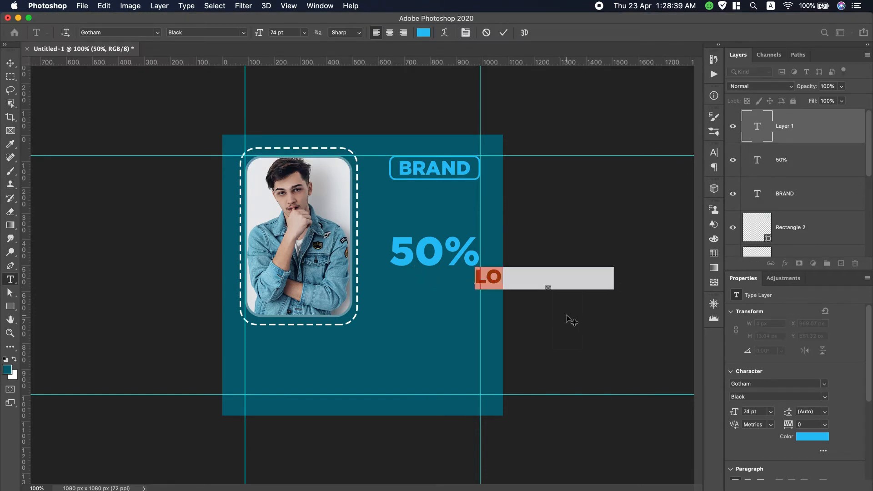
key(cmd+v)
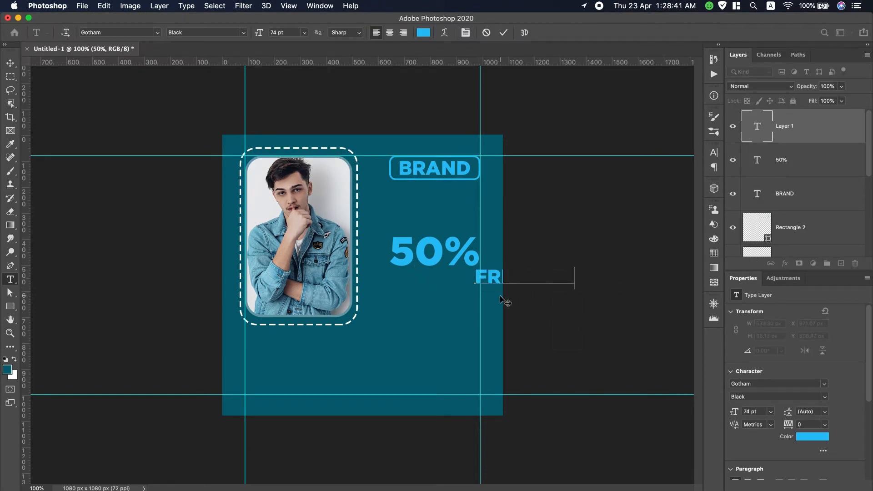
drag(500, 300, 405, 300)
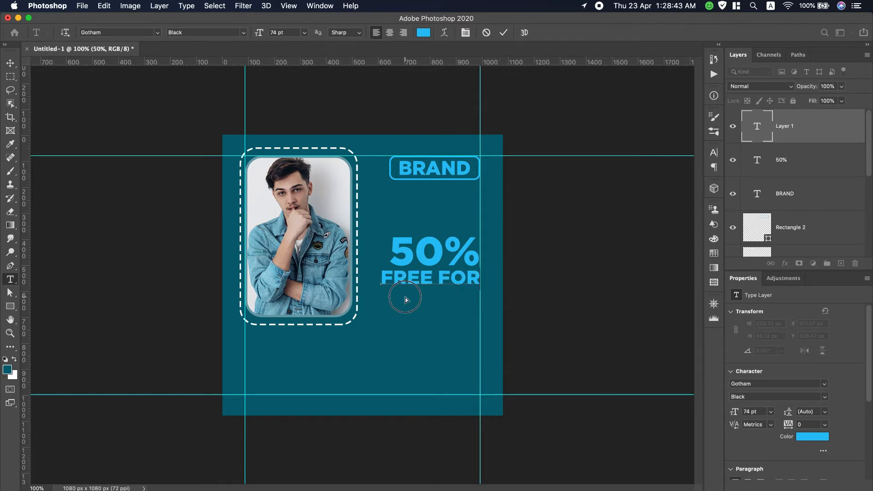
key(super)
key(super)
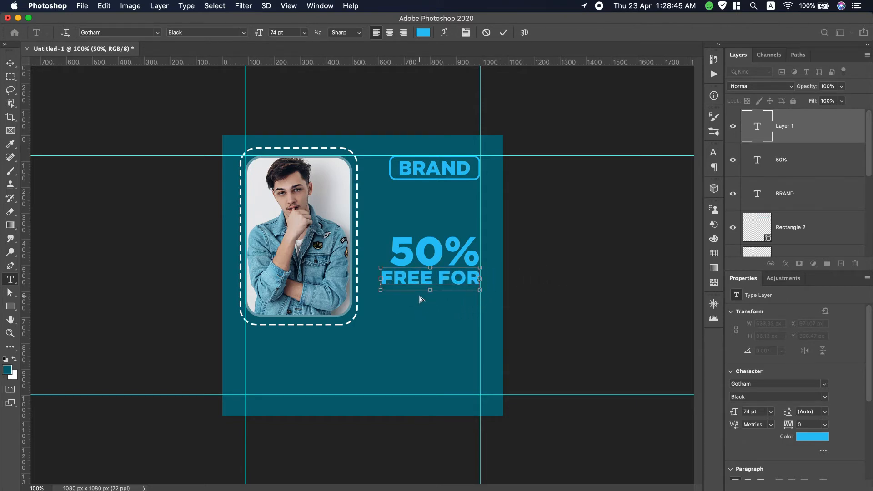
- Set the FREE FOR text to Gotham Medium at 46 pt
key(super+t)
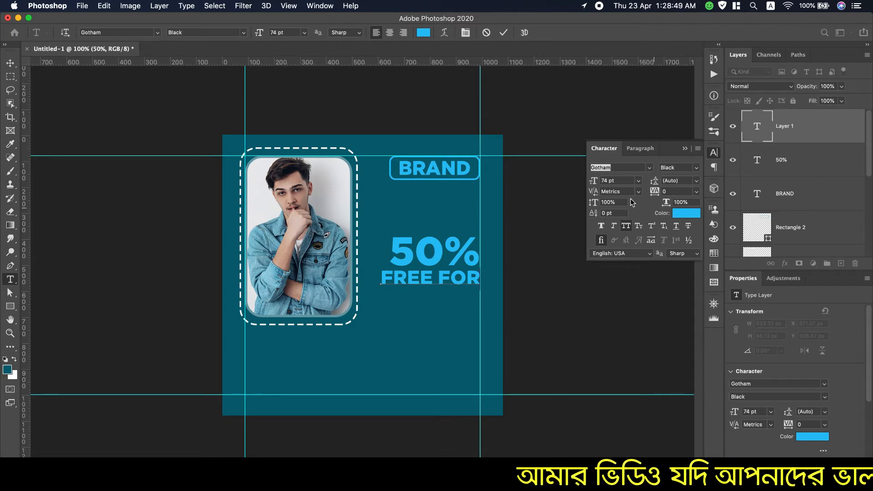
click(688, 169)
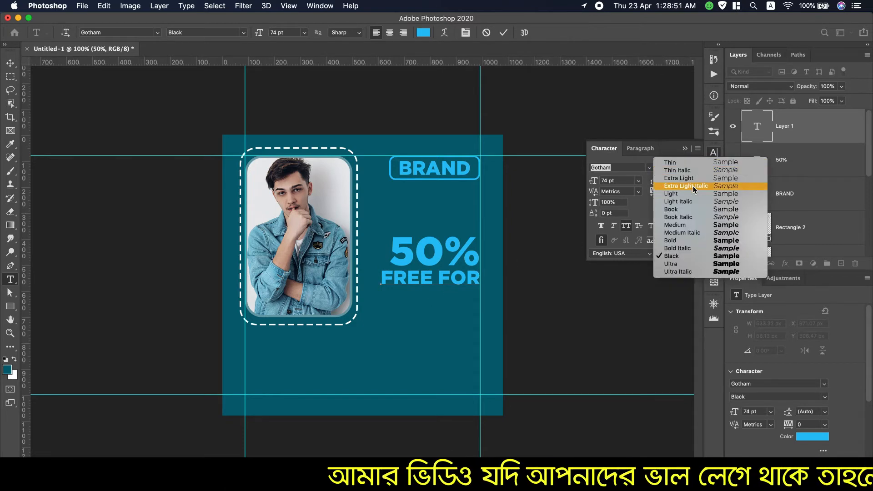
click(692, 232)
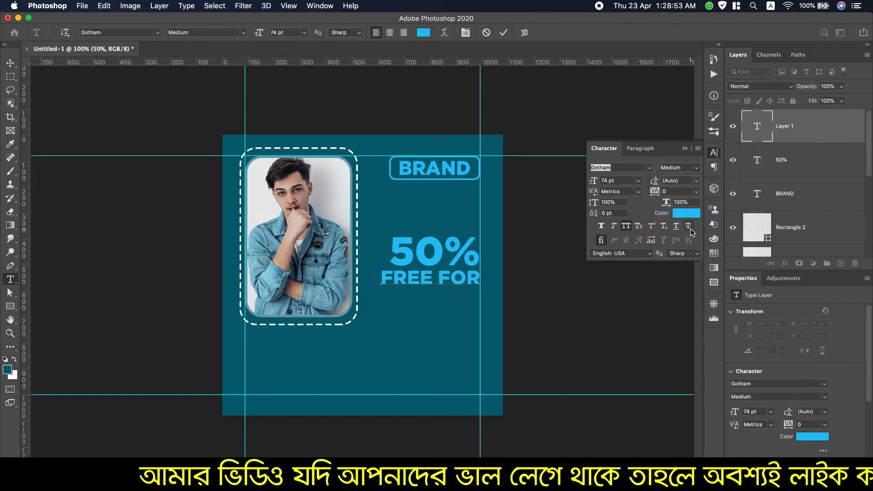
drag(380, 277, 482, 280)
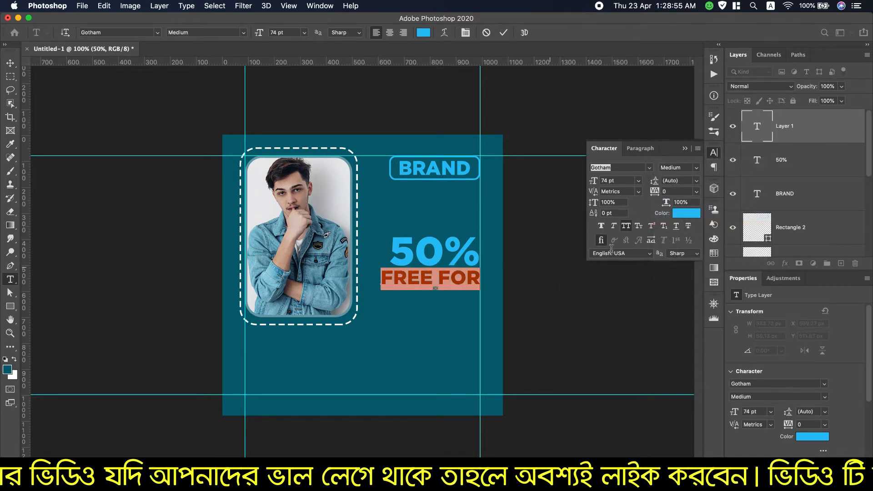
click(697, 168)
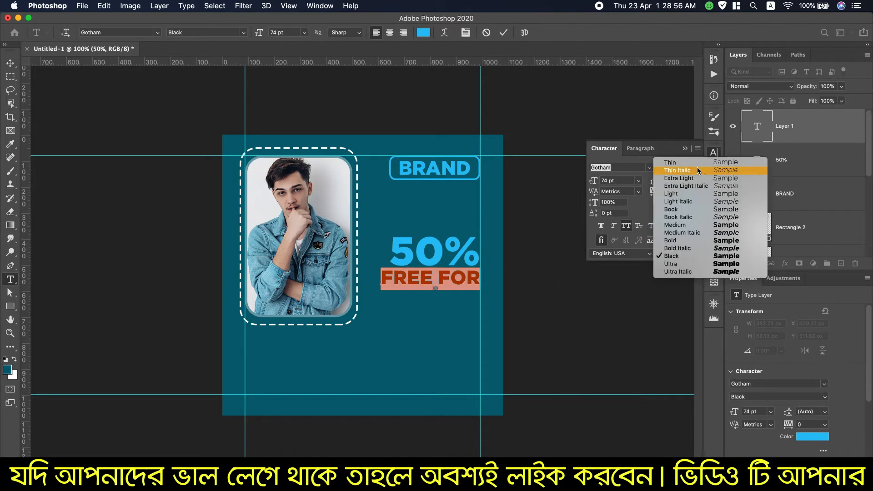
click(692, 232)
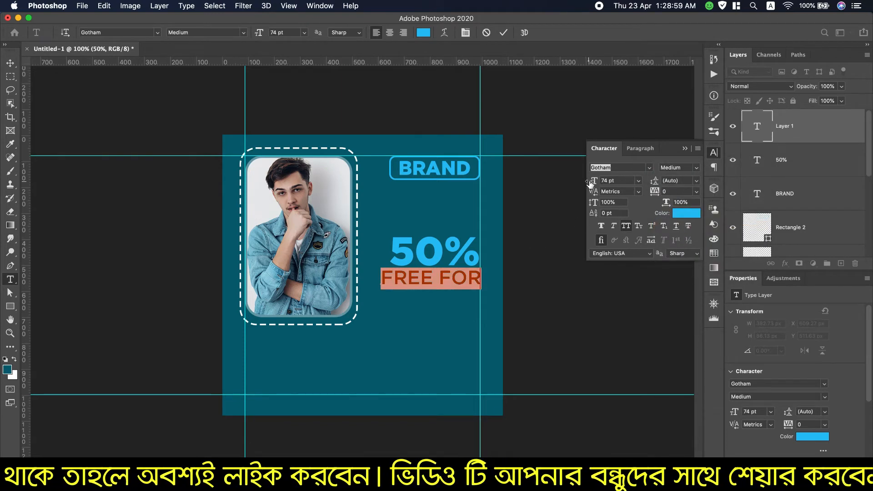
drag(590, 184, 572, 180)
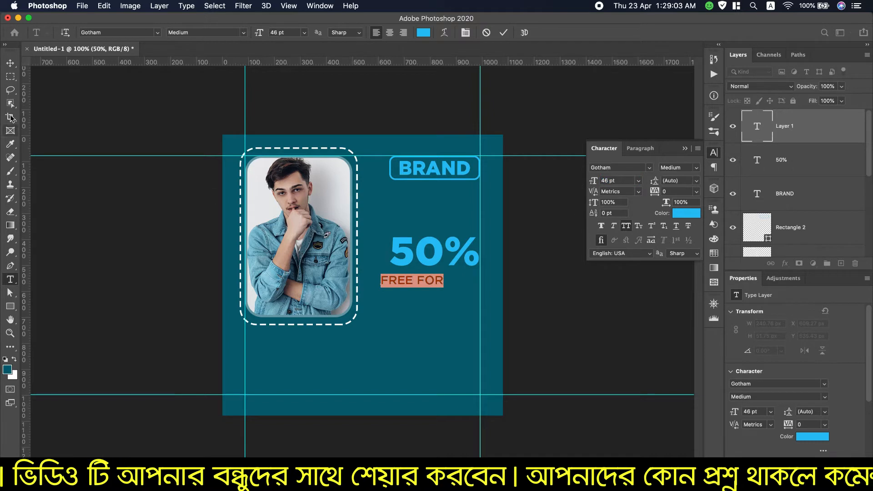
- Move the FREE FOR text directly beneath 50%, with its right edge at the right vertical guide, at about Y 519 px
click(11, 63)
click(403, 283)
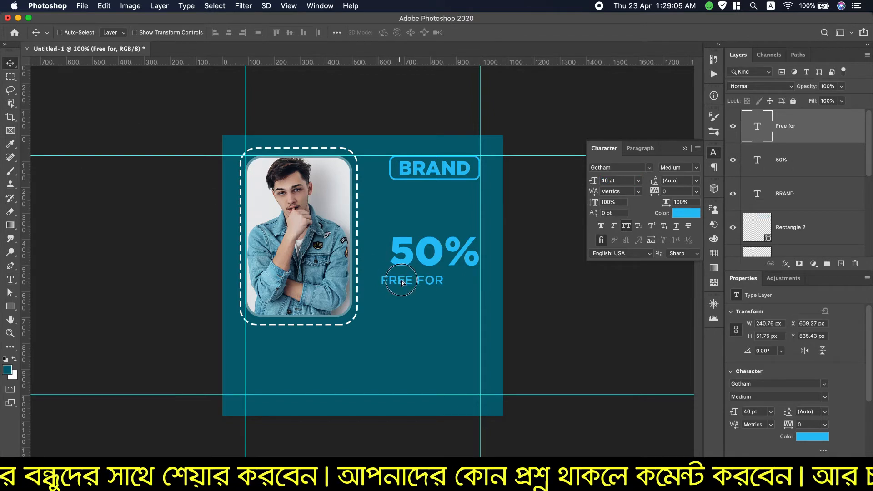
drag(402, 283, 440, 279)
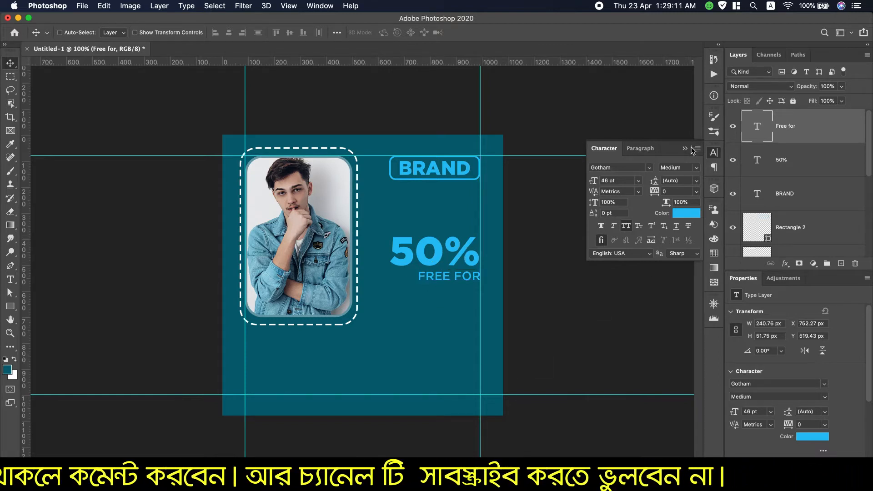
click(684, 149)
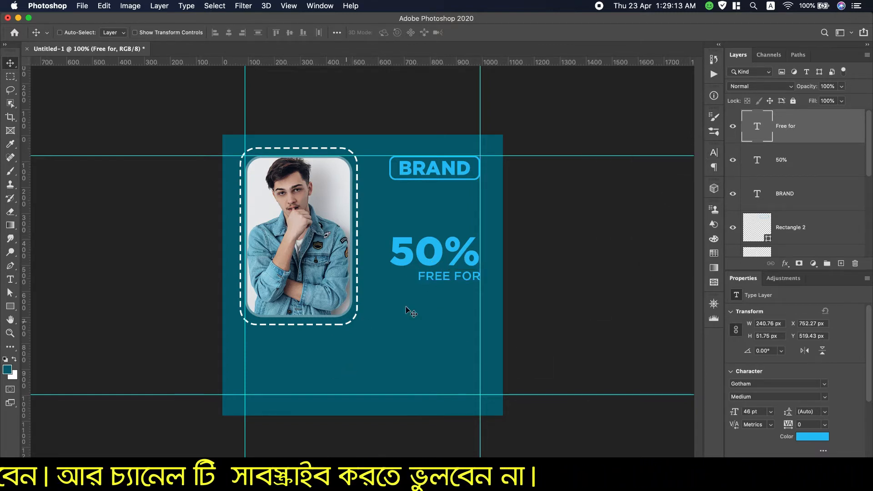
- Duplicate the FREE FOR text just below itself and replace the copy's wording with "Every Item" from the notes overlay
drag(432, 280, 431, 293)
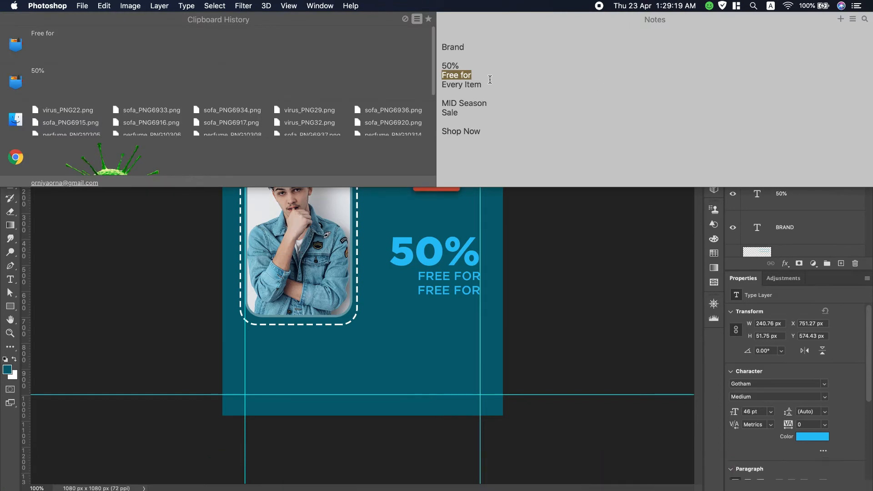
drag(483, 84, 440, 84)
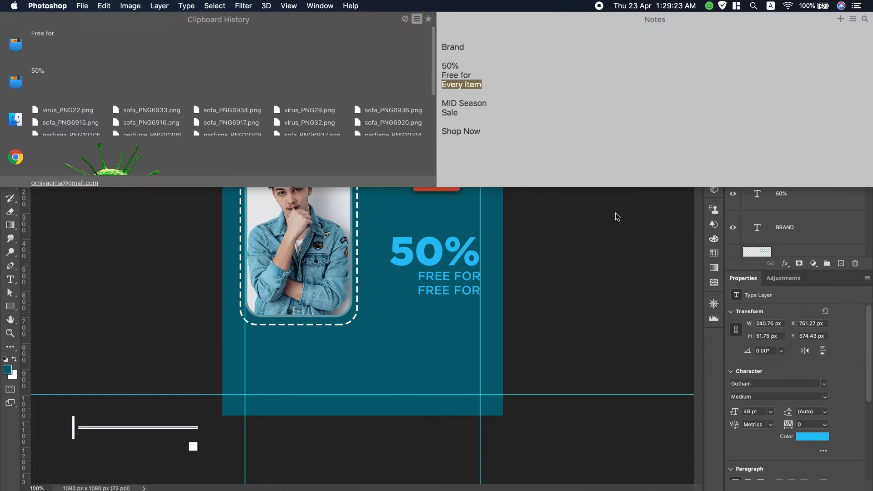
key(super+c)
double_click(426, 288)
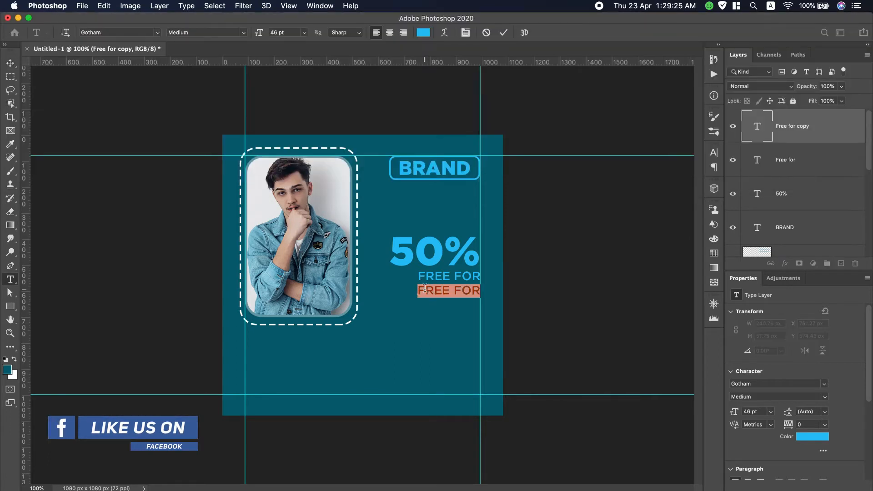
key(super+v)
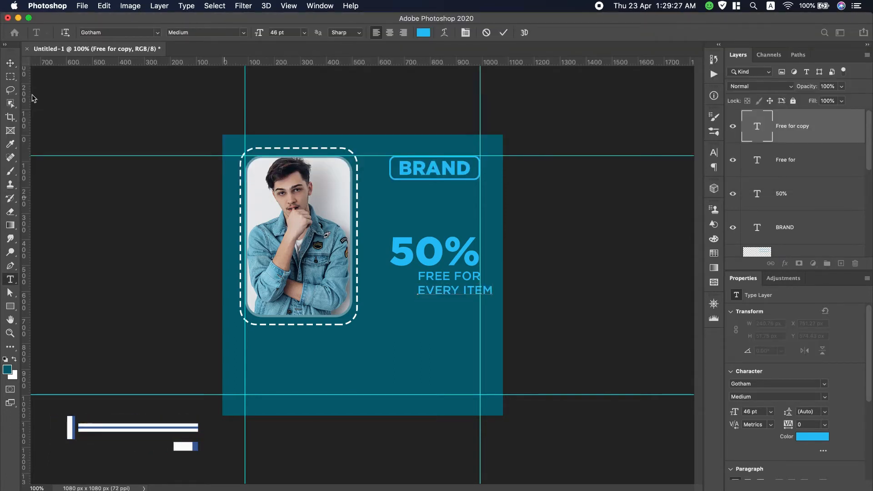
- Right-align EVERY ITEM with the right vertical guide, and move it together with FREE FOR and 50% up to about Y 239 px
click(11, 65)
drag(434, 293, 429, 295)
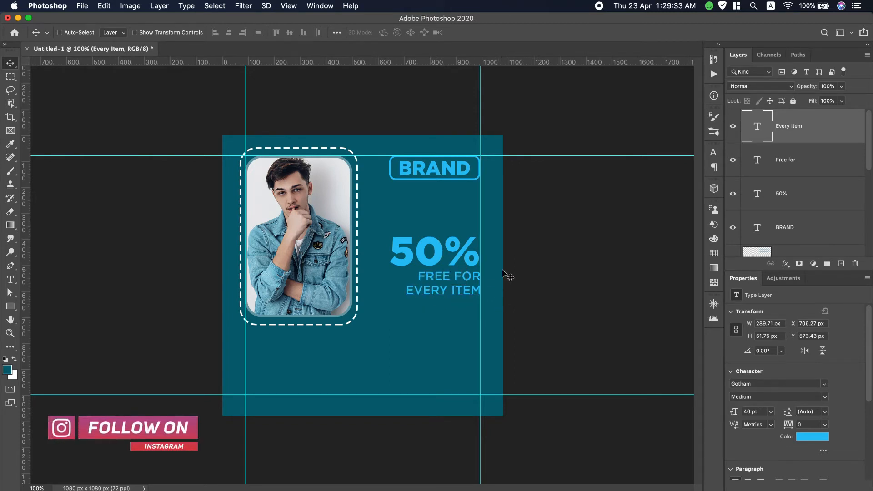
shift+click(812, 203)
drag(435, 250, 438, 213)
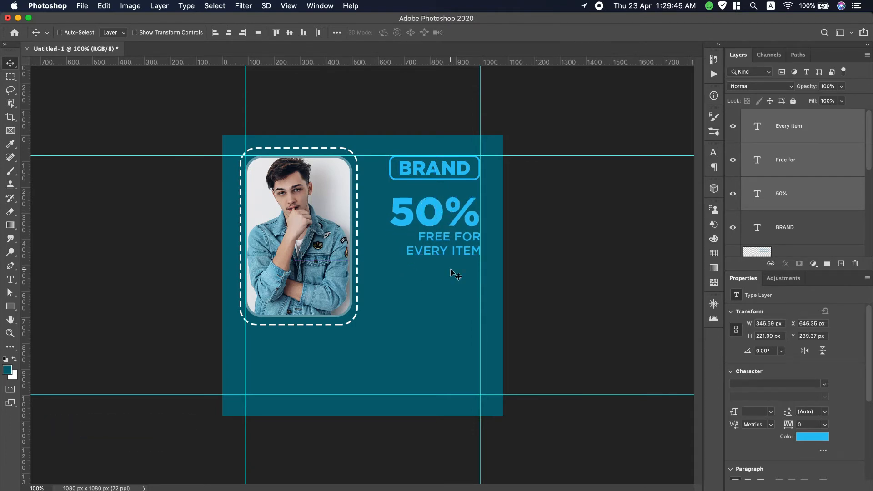
- Copy "MID Season" from the notes overlay and paste it as a new text layer below EVERY ITEM
scroll(551, 2, down, 2)
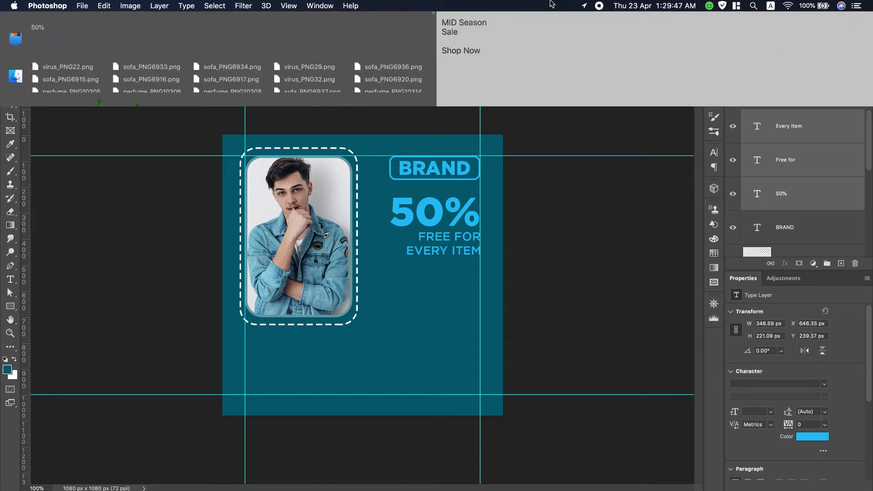
drag(493, 101, 437, 101)
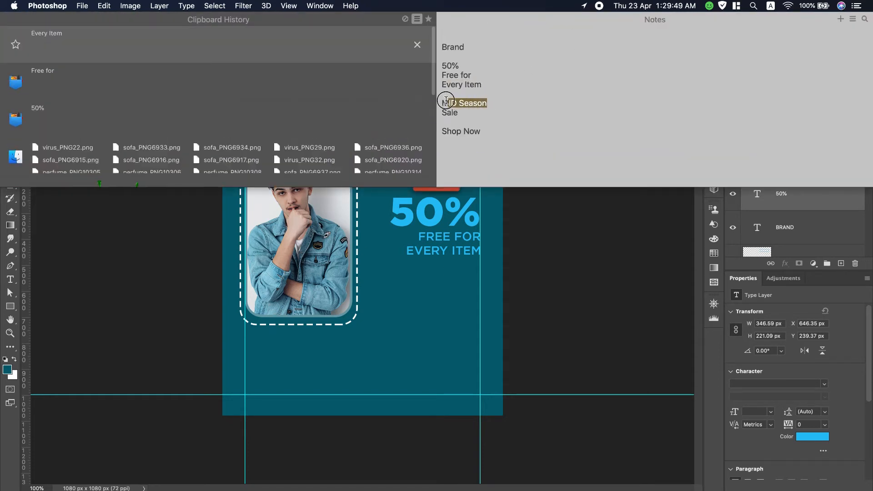
key(super+c)
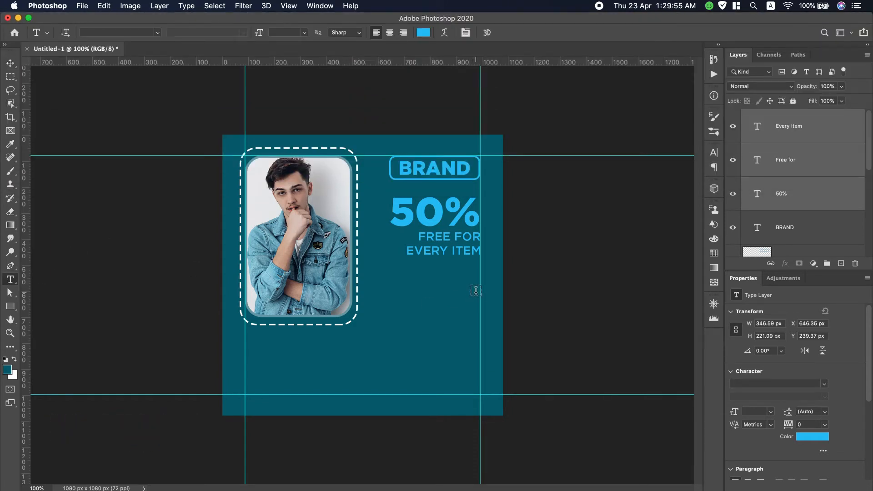
click(478, 291)
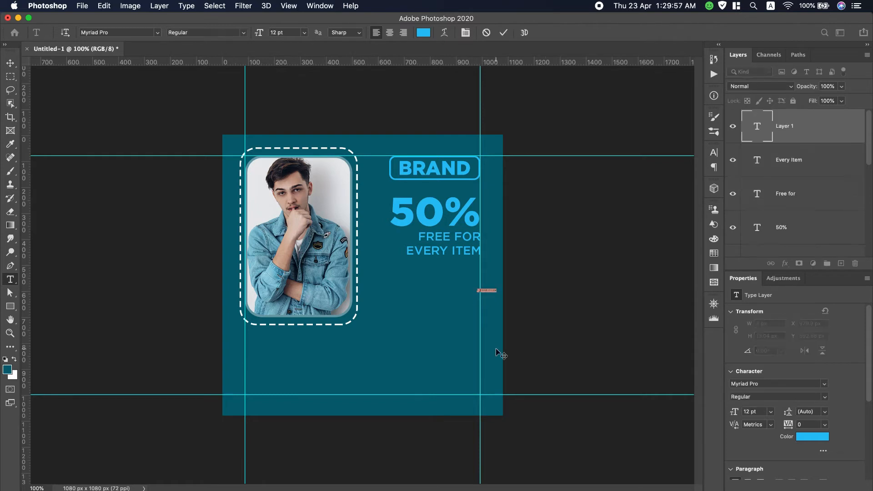
key(super)
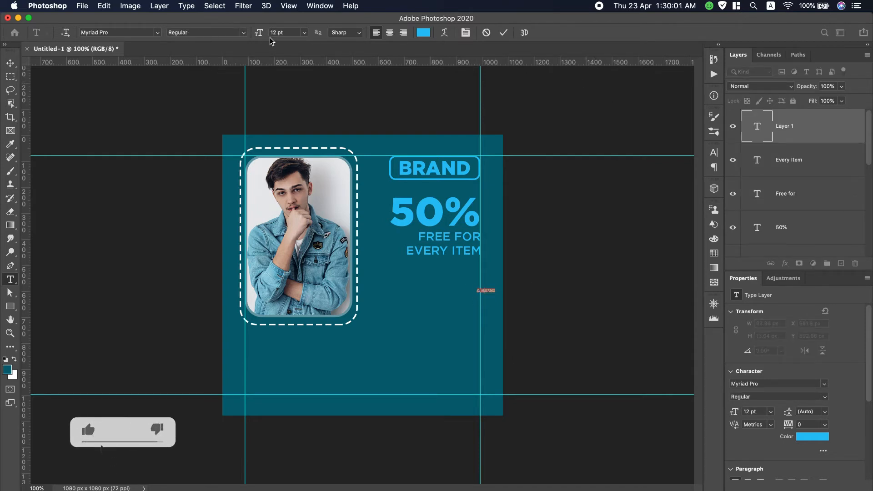
- Set the MID SEASON text to Gotham Bold at 57 pt and move it so its right edge meets the right vertical guide
click(159, 34)
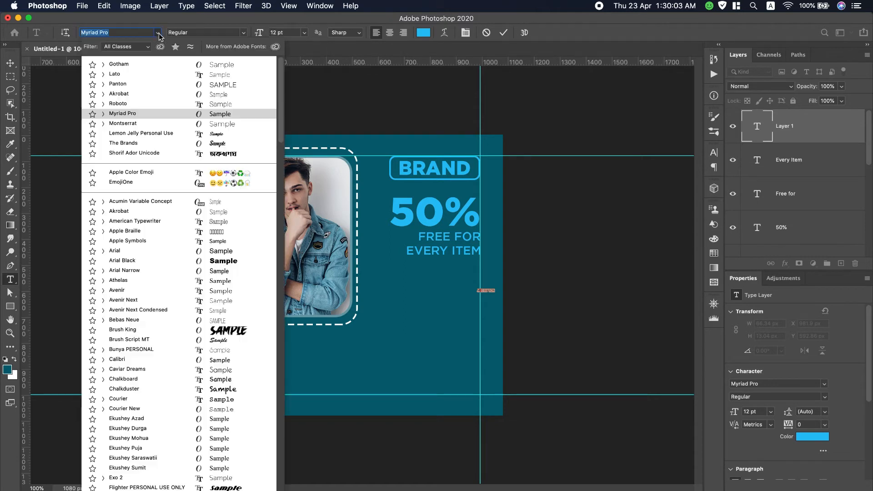
click(141, 61)
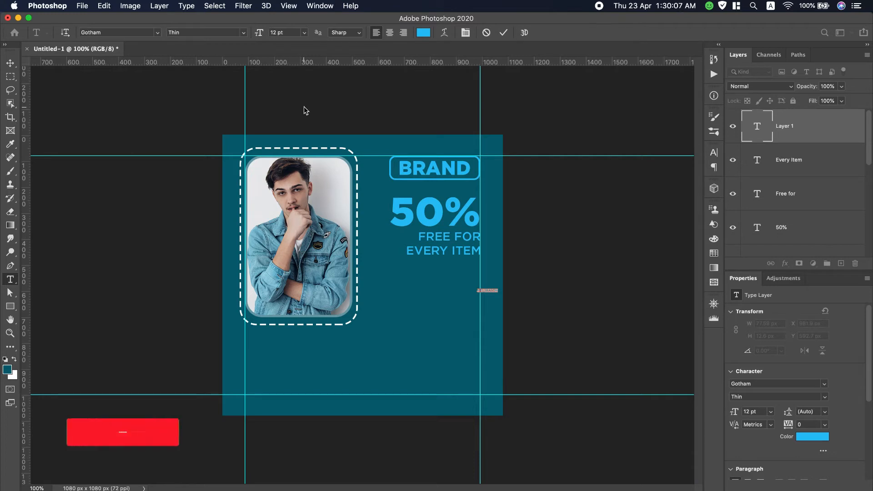
click(243, 32)
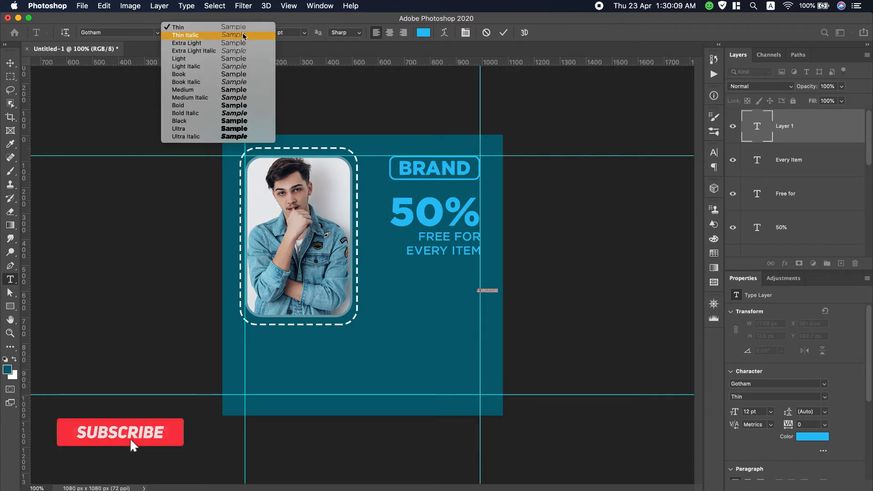
click(218, 111)
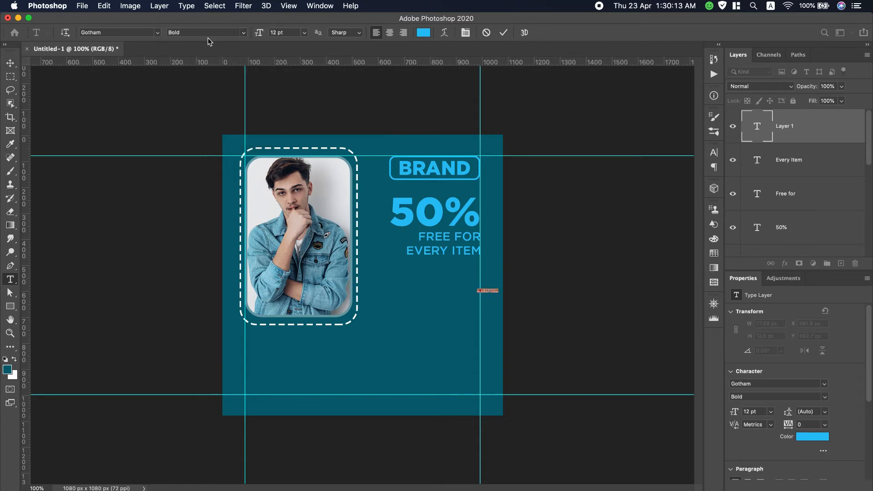
drag(259, 33, 282, 37)
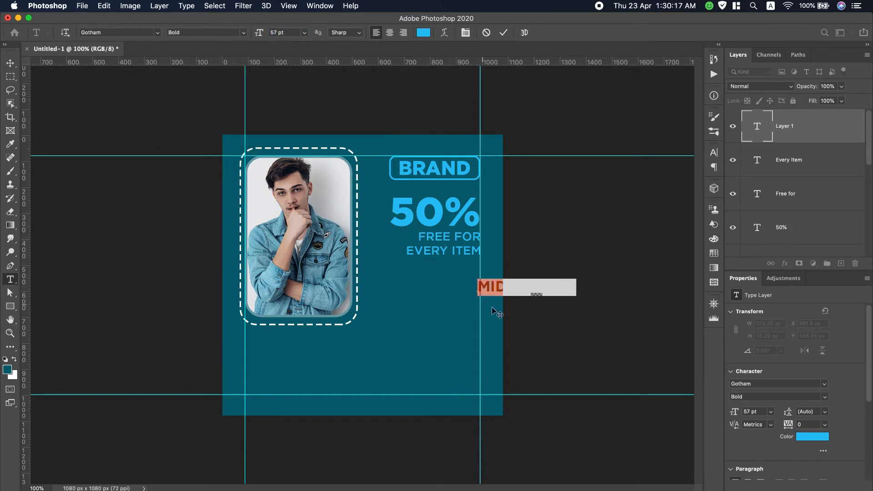
drag(493, 310, 400, 310)
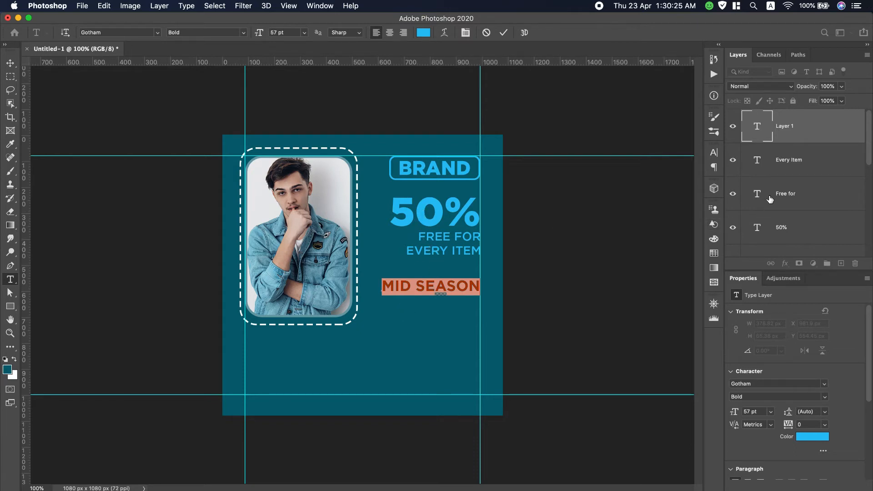
- Commit the MID SEASON text and check the font style and size used by the EVERY ITEM layer
click(761, 167)
double_click(761, 167)
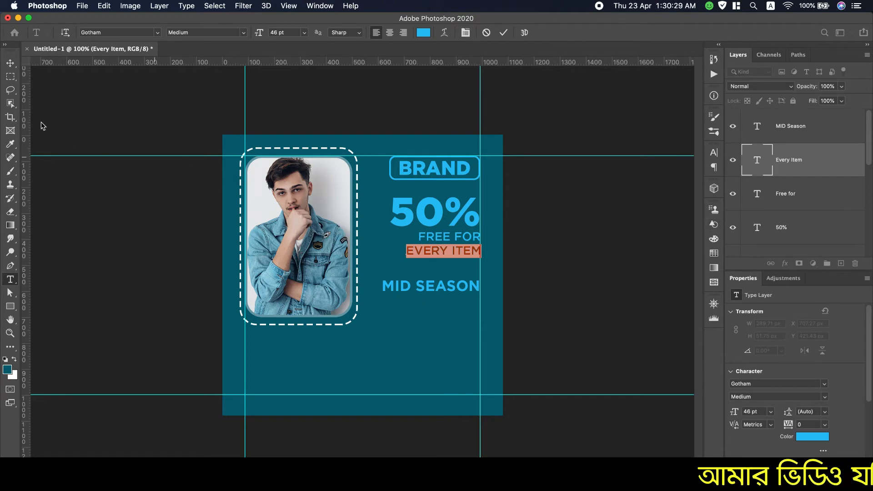
click(10, 62)
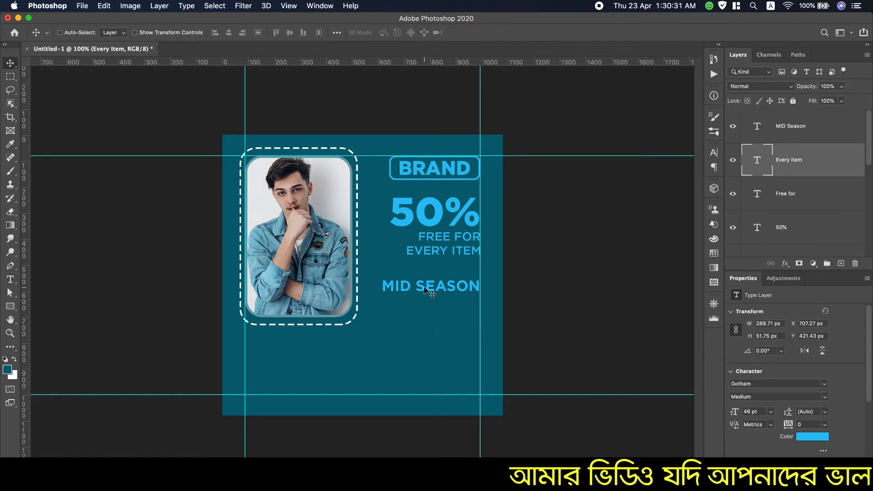
- Duplicate the MID SEASON text layer and place the copy directly below the original at about Y 659 px
drag(429, 287, 433, 300)
key(super+z)
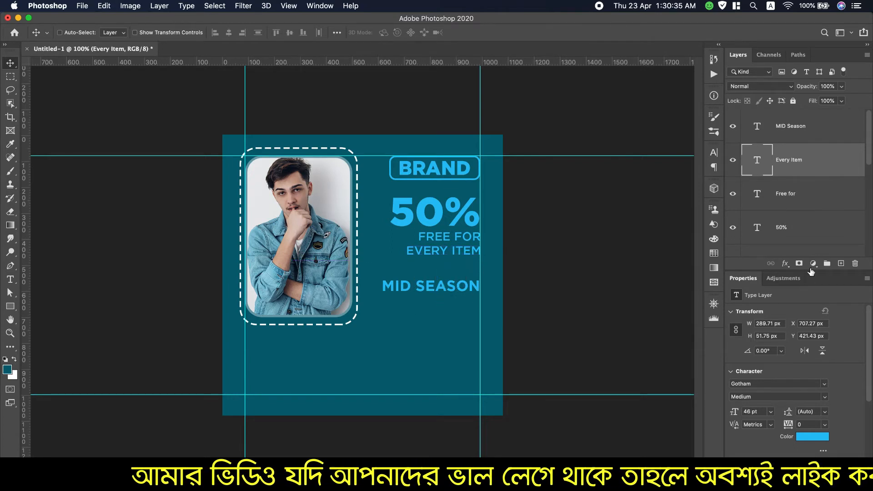
click(797, 128)
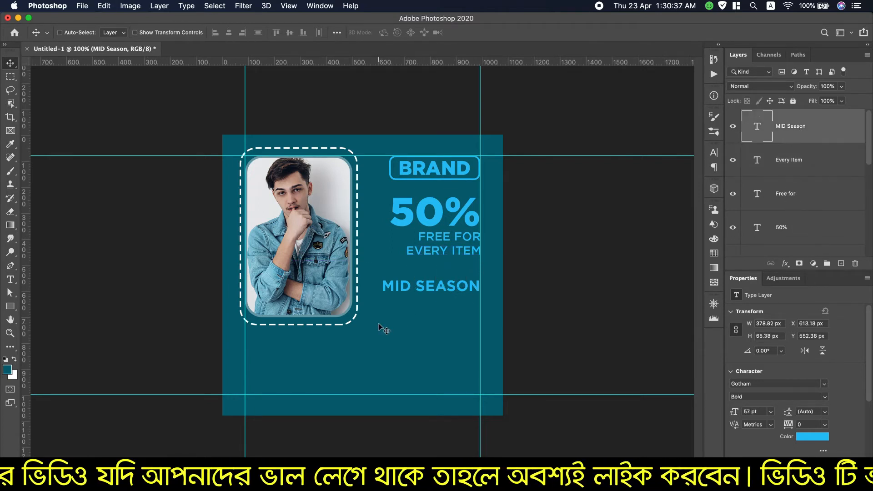
drag(419, 295, 423, 317)
- Copy "Sale" from the notes overlay and replace the duplicated MID SEASON text with it
scroll(607, 3, down, 2)
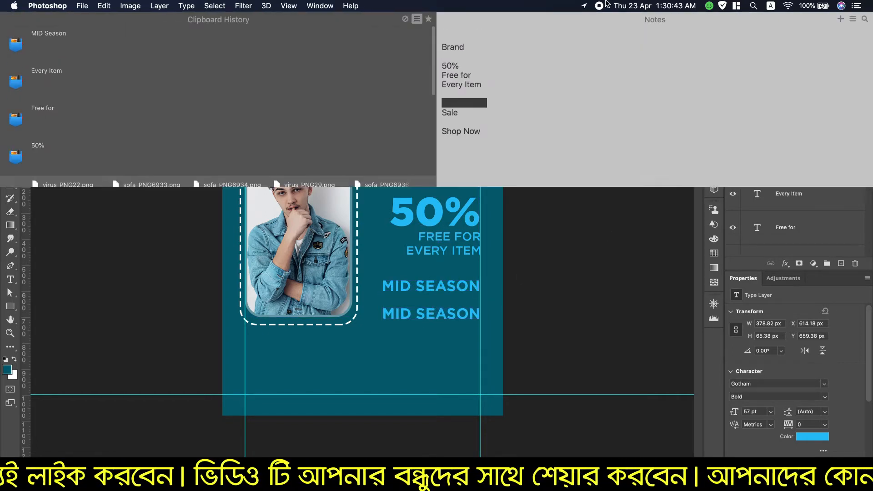
drag(472, 114, 440, 114)
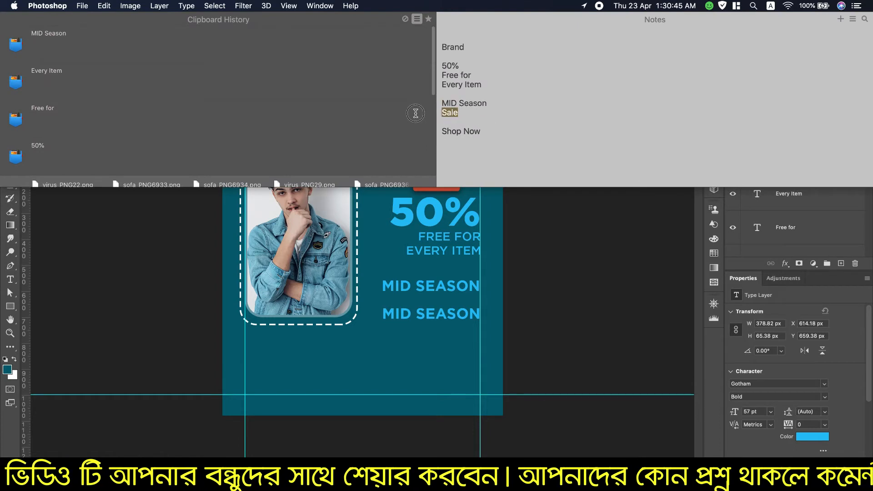
key(cmd+c)
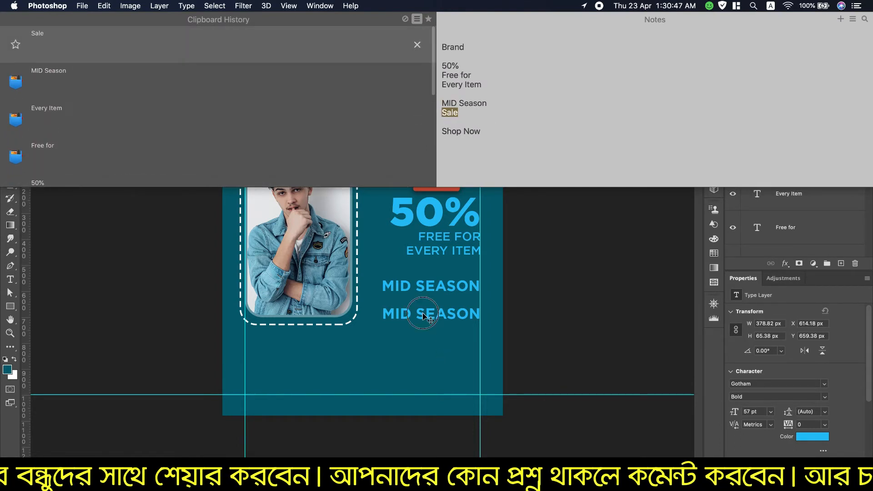
double_click(423, 313)
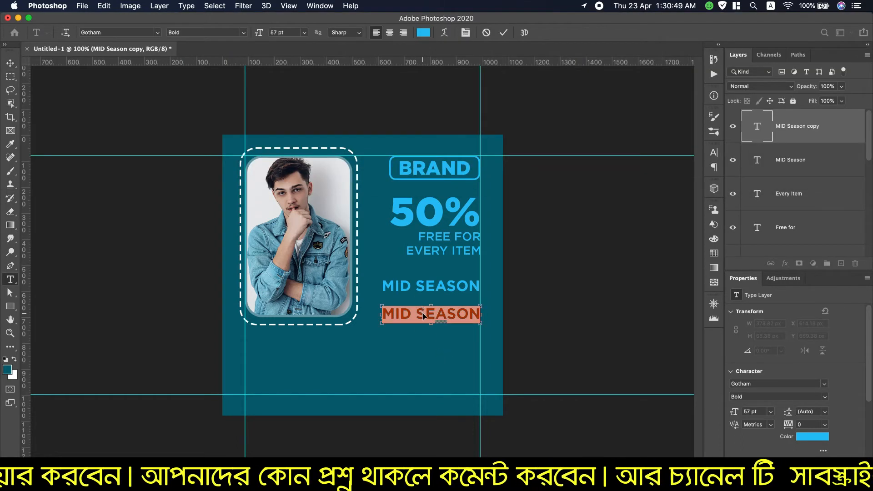
key(super+v)
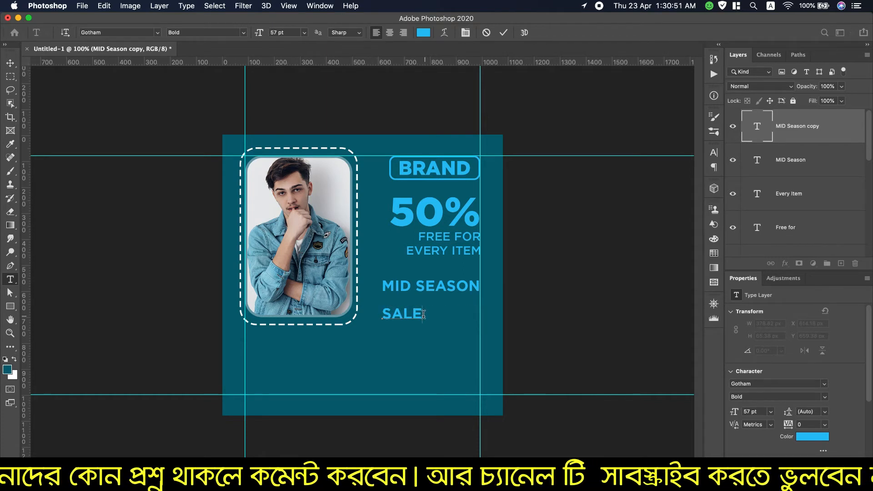
click(10, 63)
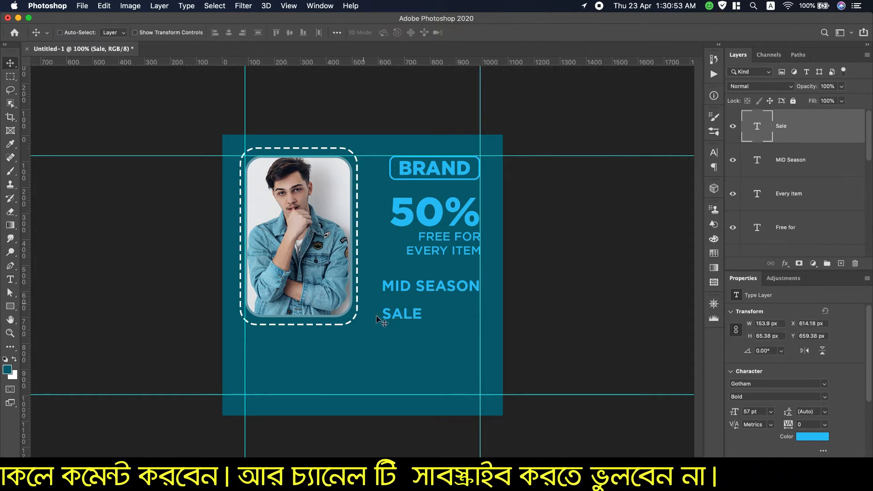
- Align SALE with the right vertical guide below MID SEASON and scale it up proportionally to about 225%
drag(388, 318, 447, 322)
key(super+t)
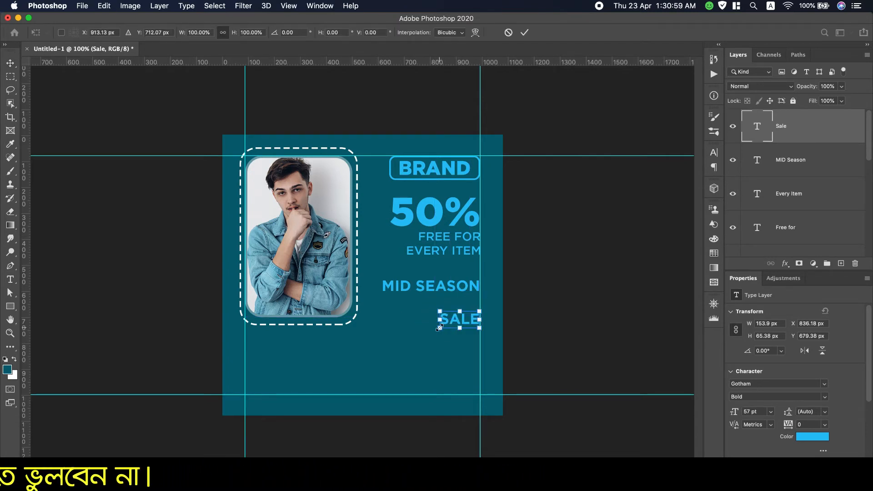
key(Return)
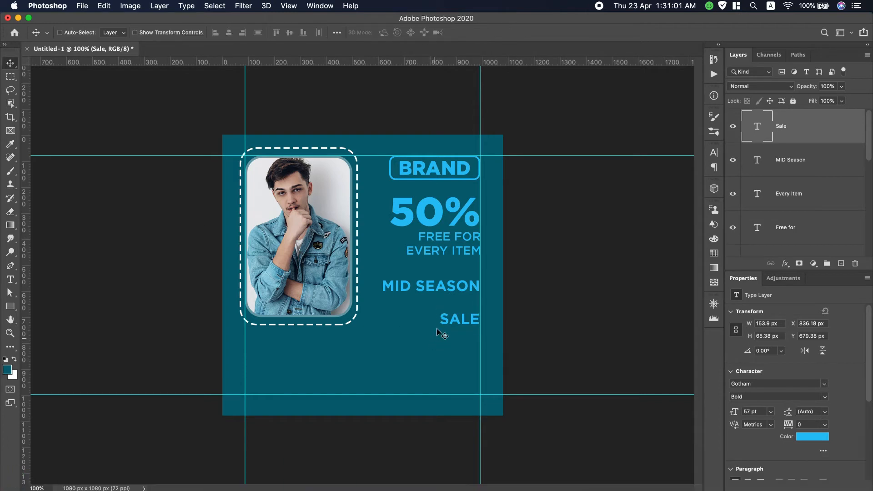
key(super+t)
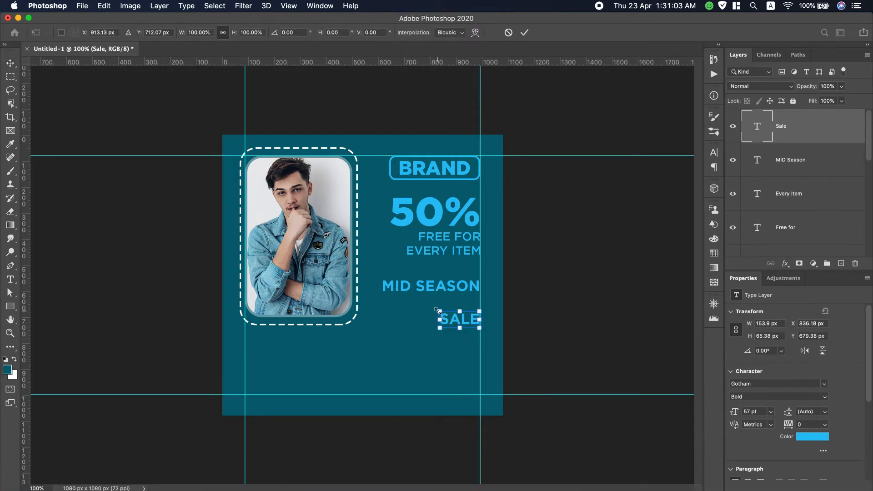
drag(438, 311, 377, 313)
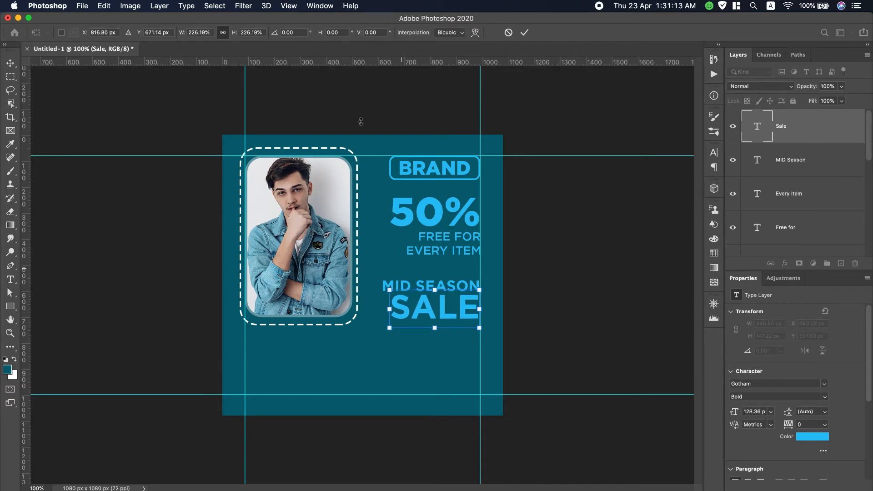
click(524, 32)
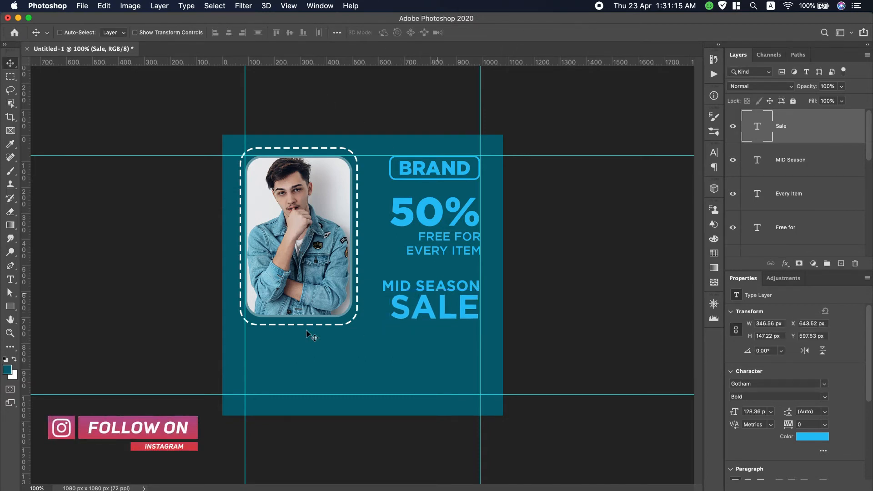
- Set the SALE text's font style to Gotham Black and commit it
click(10, 279)
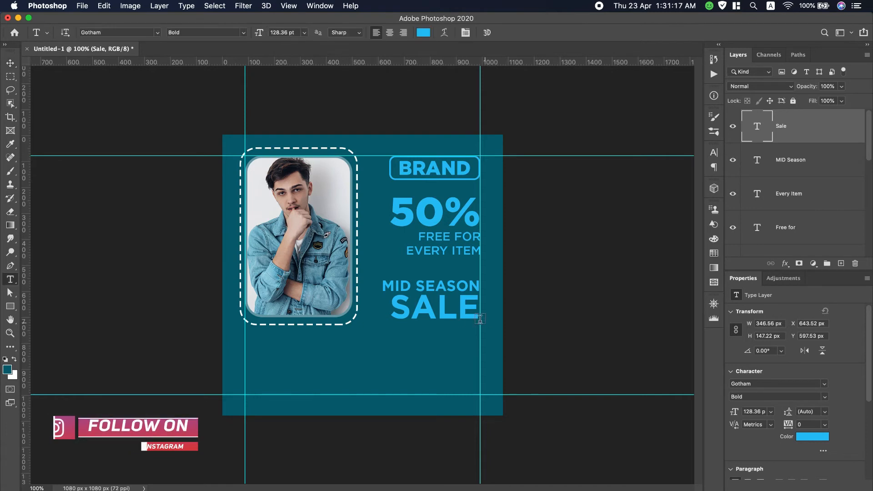
drag(390, 309, 503, 308)
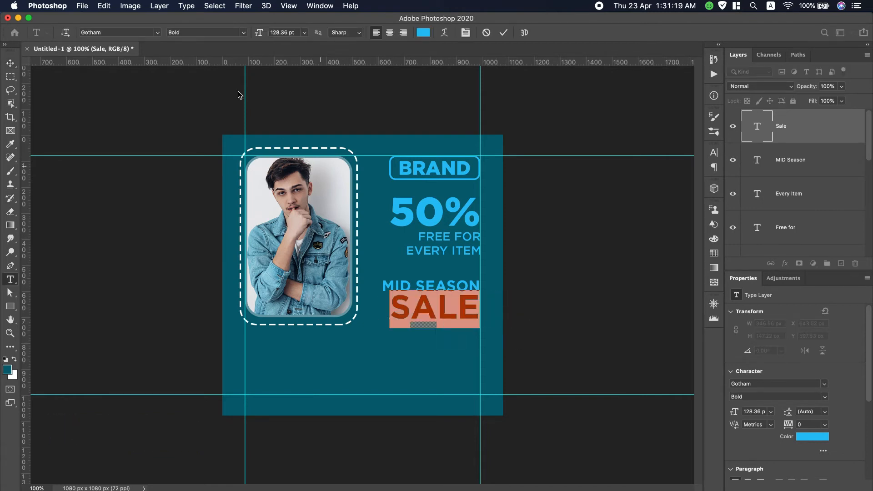
click(245, 33)
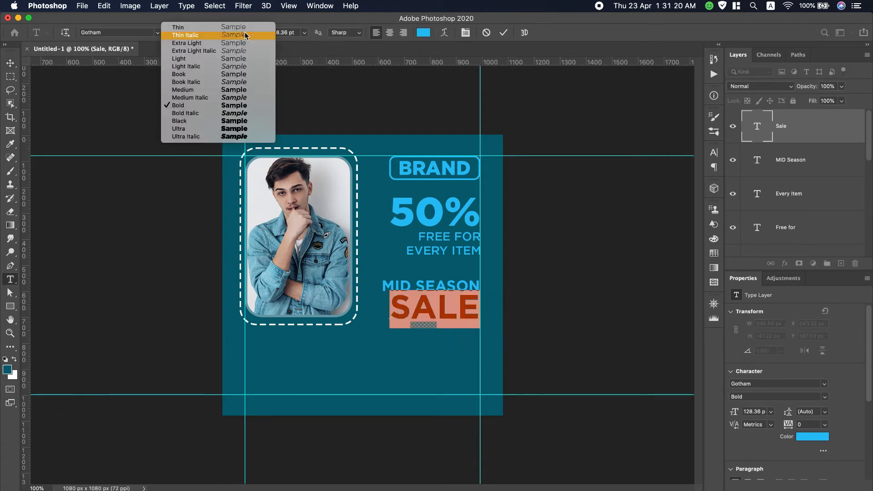
click(236, 121)
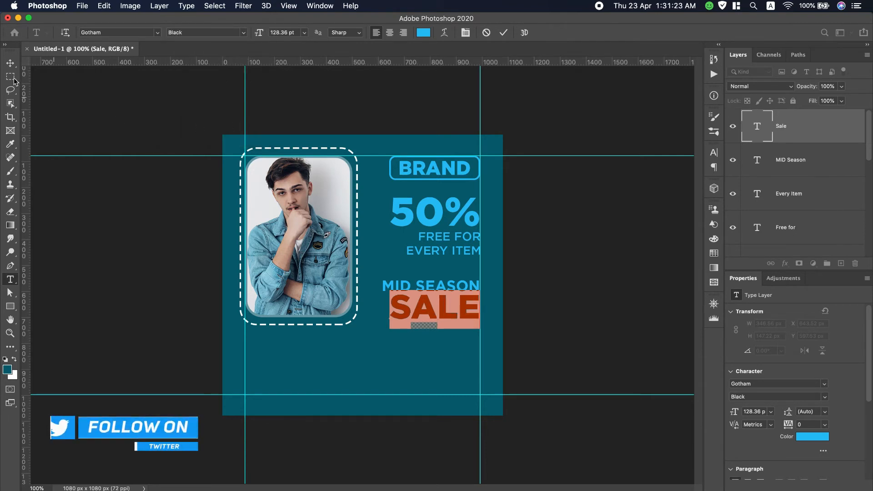
click(9, 63)
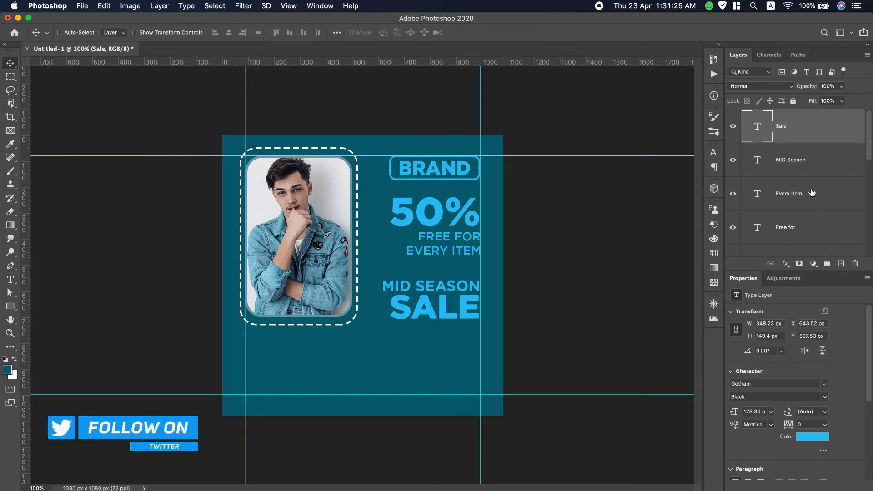
- Set the MID SEASON font size to 53 pt and move the text so its right edge meets the right vertical guide
double_click(757, 160)
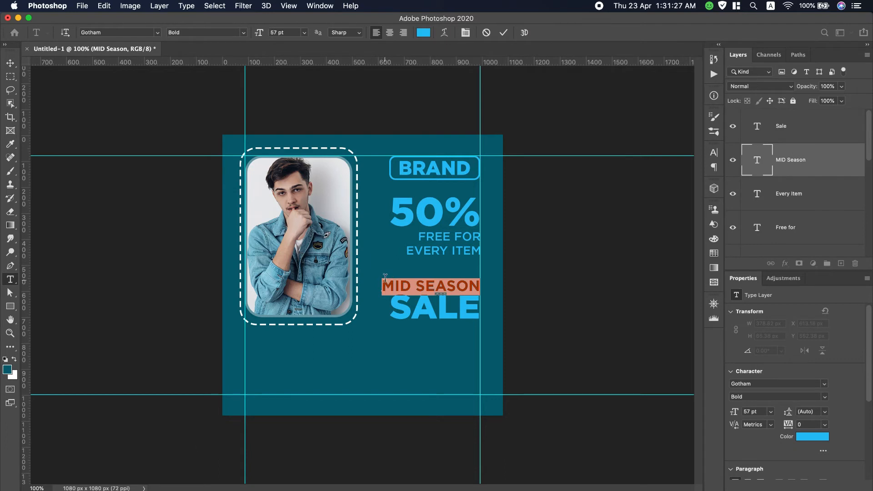
click(289, 33)
key(Down)
key(Down)
key(Down)
key(Down)
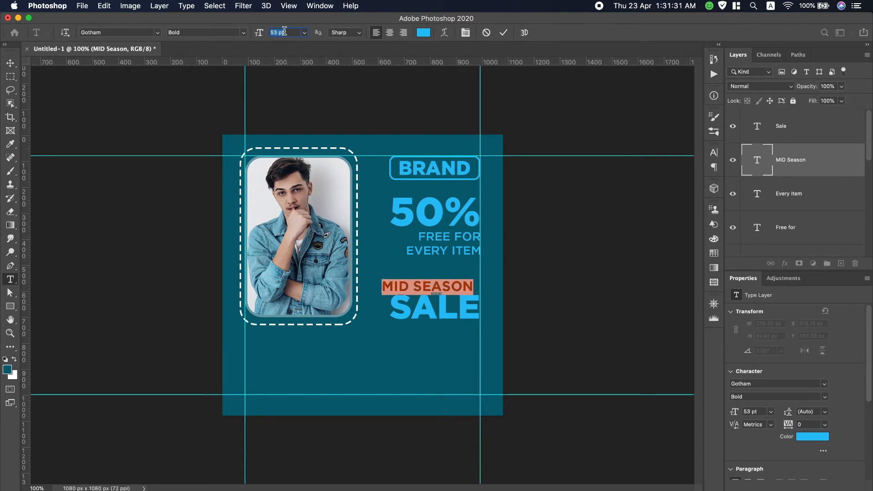
click(11, 63)
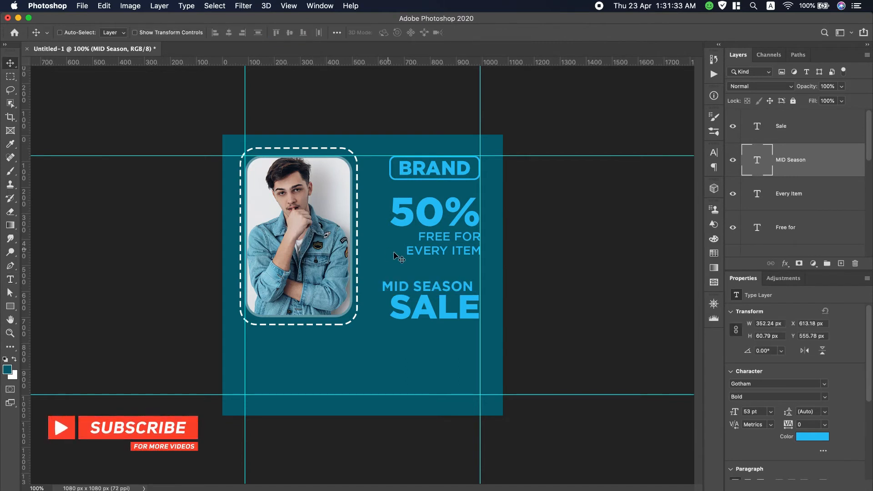
drag(419, 285, 426, 286)
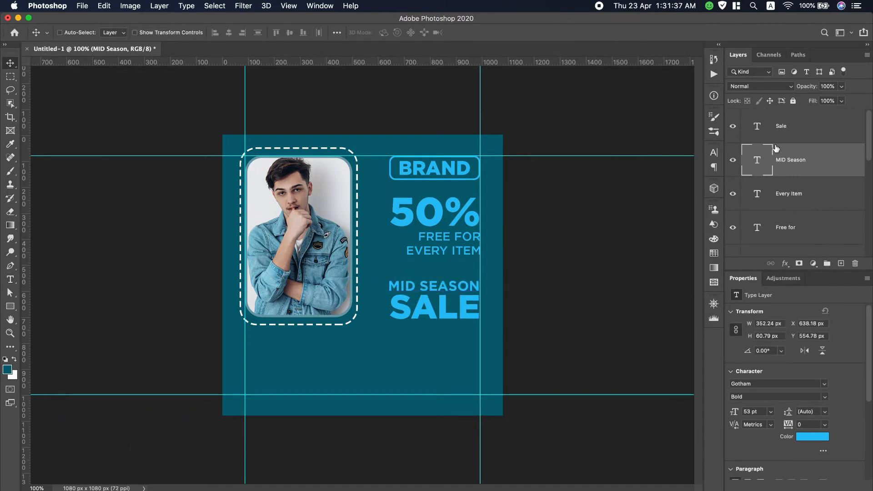
- Nudge SALE to about X 653 px, Y 596 px, and check the remaining lines in the notes overlay
click(762, 122)
drag(431, 317, 435, 314)
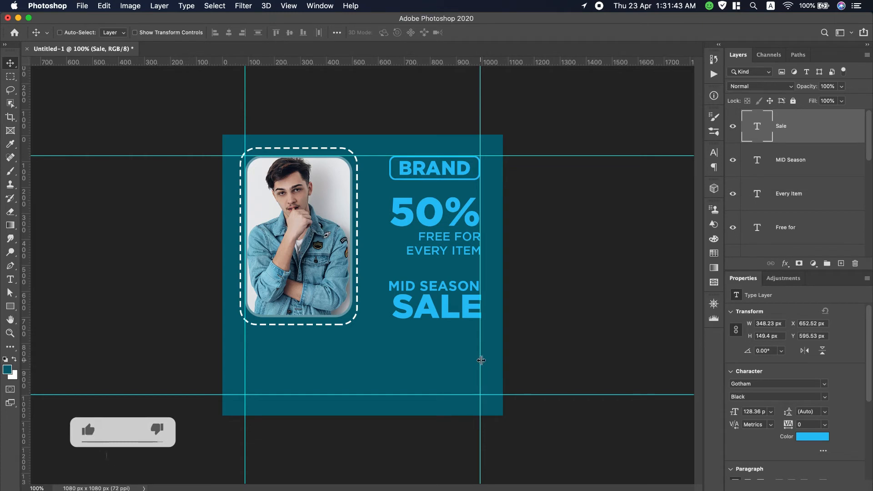
scroll(602, 1, down, 3)
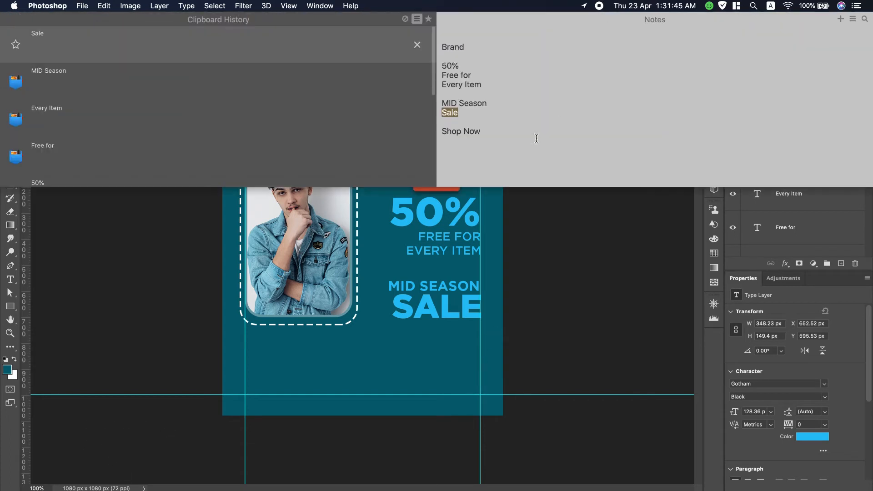
click(509, 262)
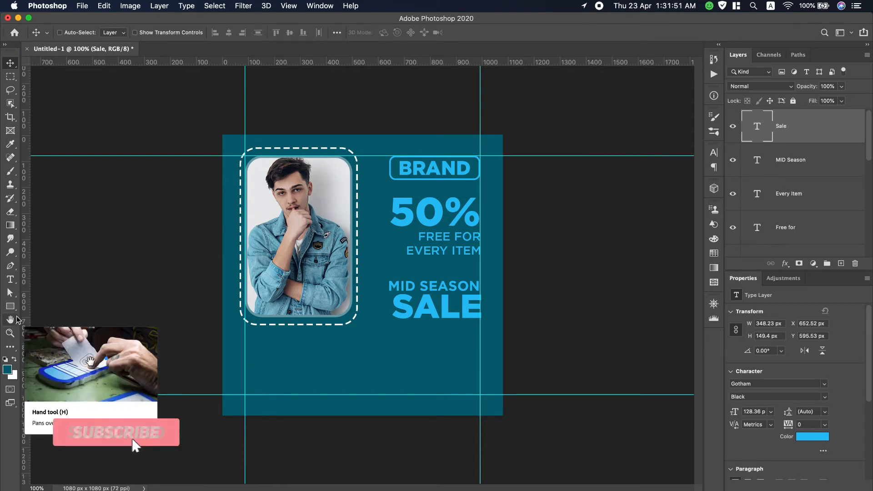
- Add a new text layer in Gotham Book and move it below SALE, ending at the right vertical guide
click(10, 279)
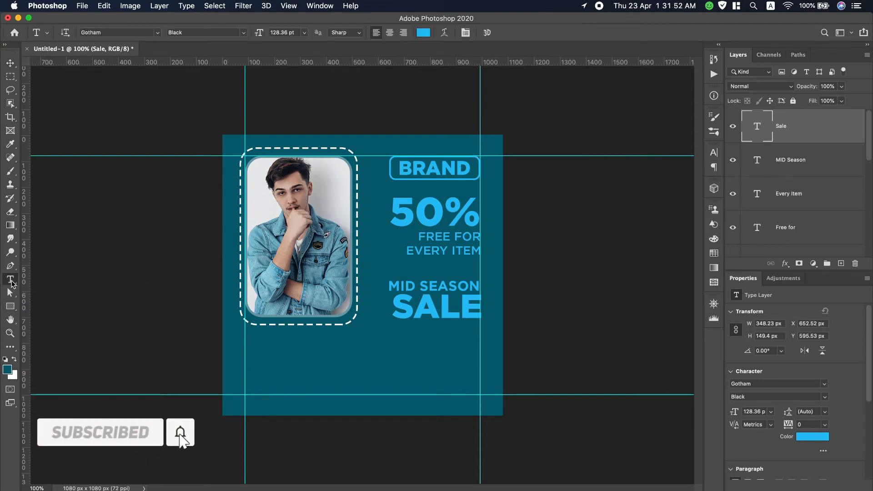
click(479, 342)
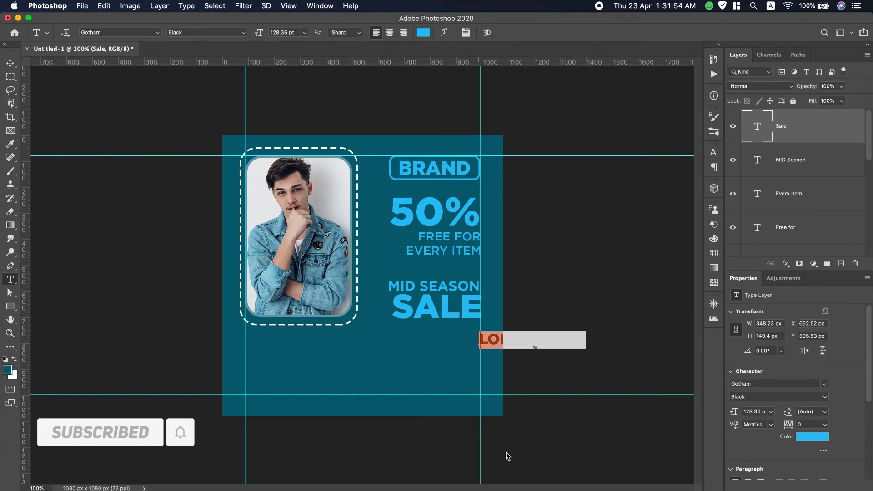
click(242, 33)
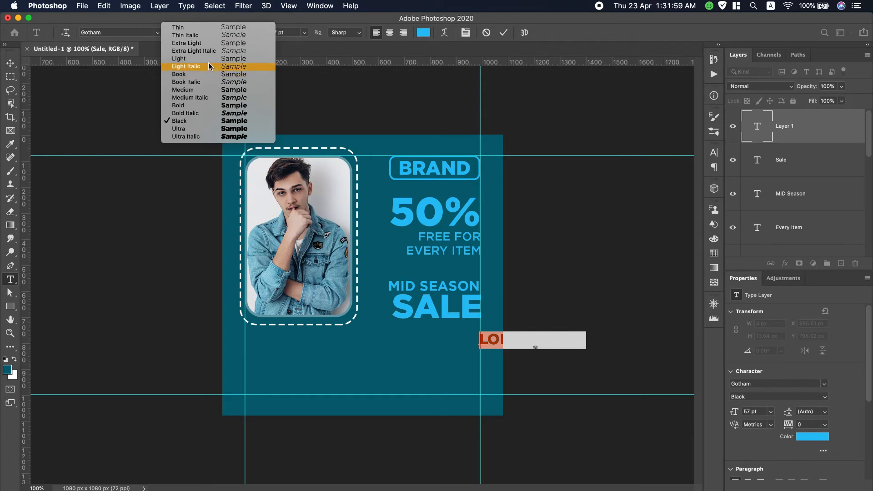
click(209, 75)
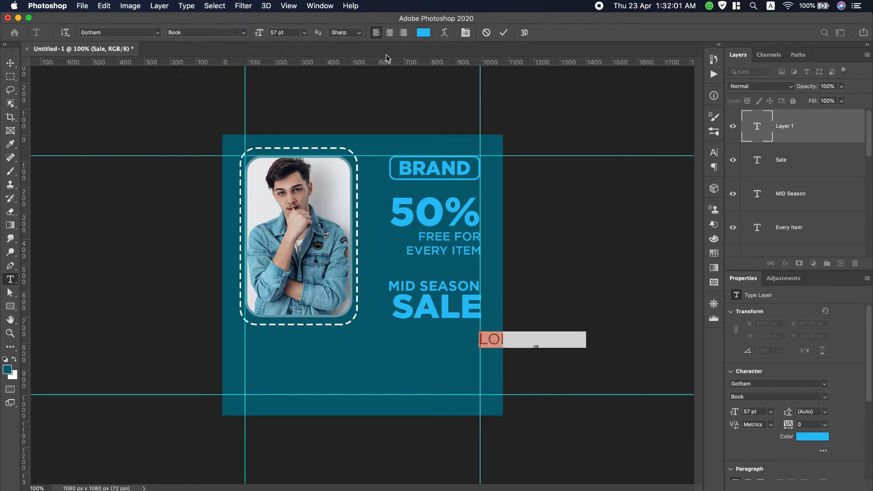
drag(497, 368, 391, 371)
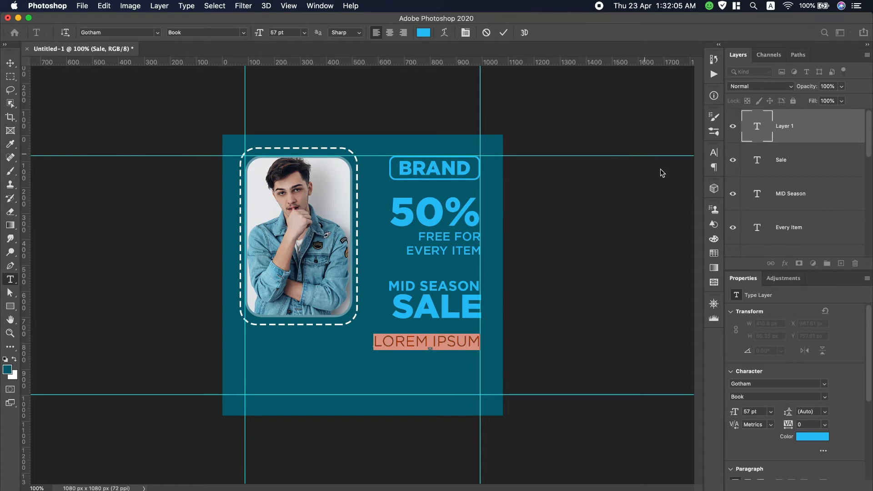
click(712, 154)
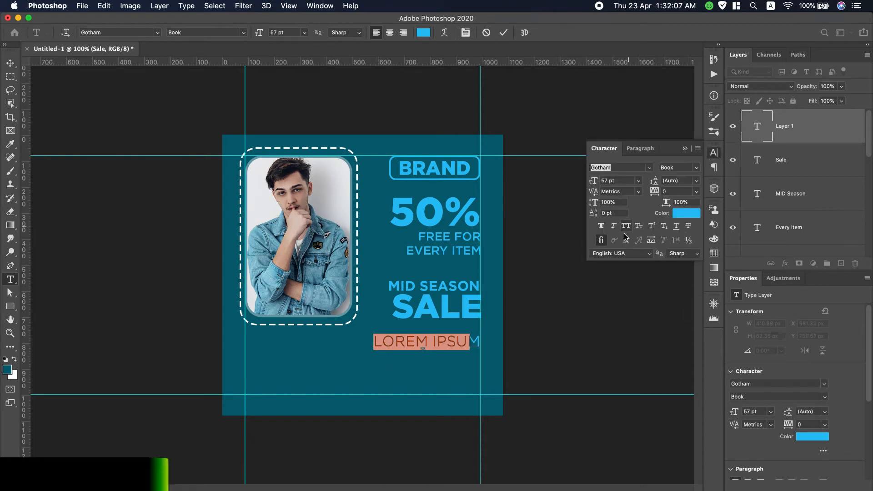
key(super+shift+k)
text(W)
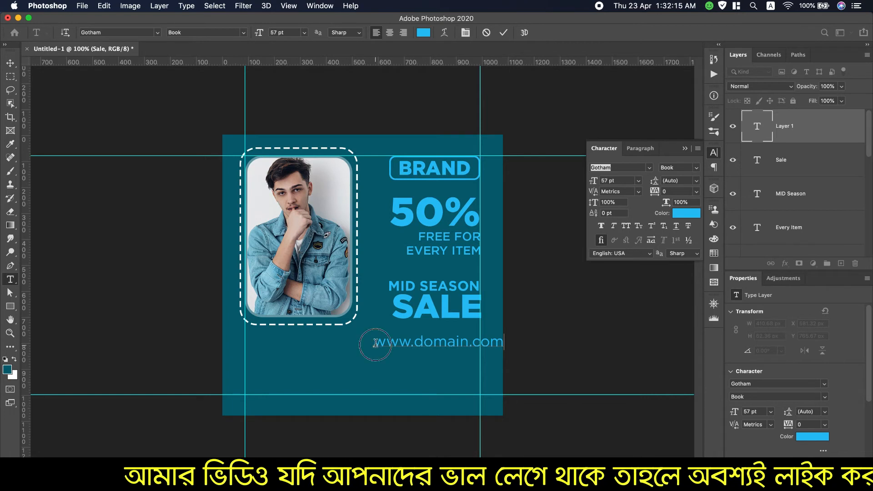
drag(370, 344, 572, 345)
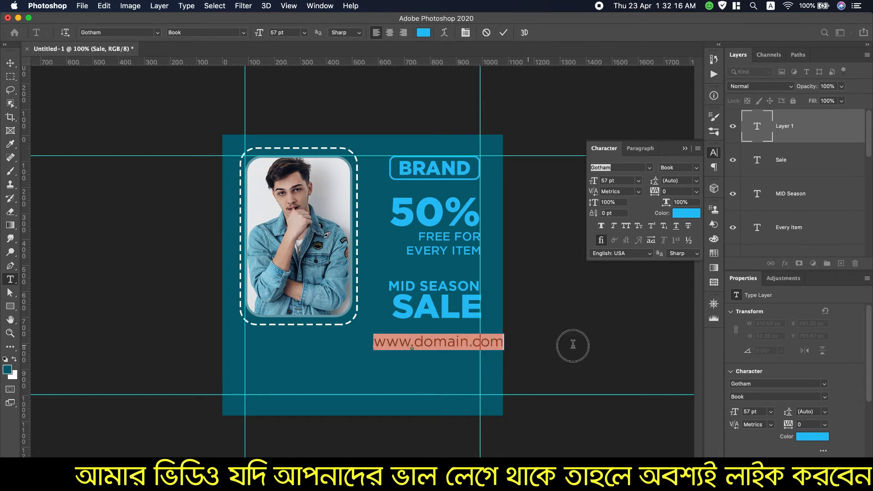
click(609, 181)
text(54)
key(Return)
key(Down)
key(Down)
key(Down)
key(Down)
key(Down)
key(Down)
key(Down)
key(Down)
key(Down)
key(Down)
key(Down)
key(Down)
key(Down)
key(Down)
key(Down)
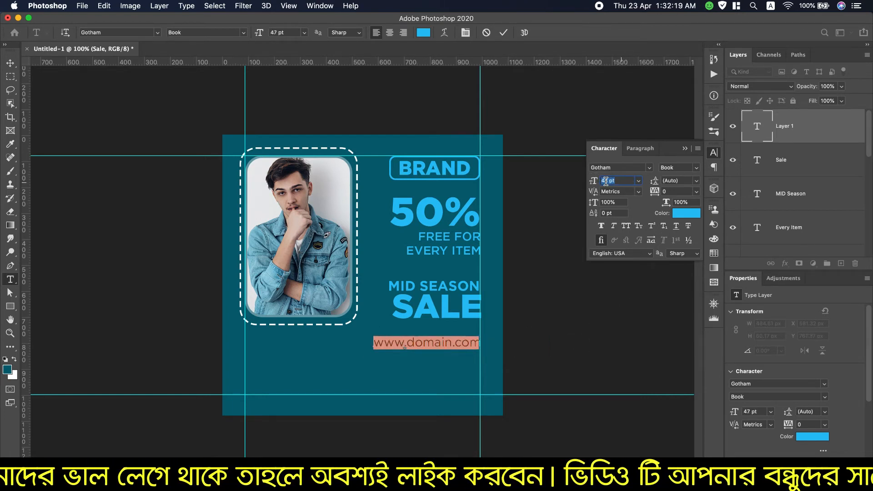
key(Down)
key(Down)
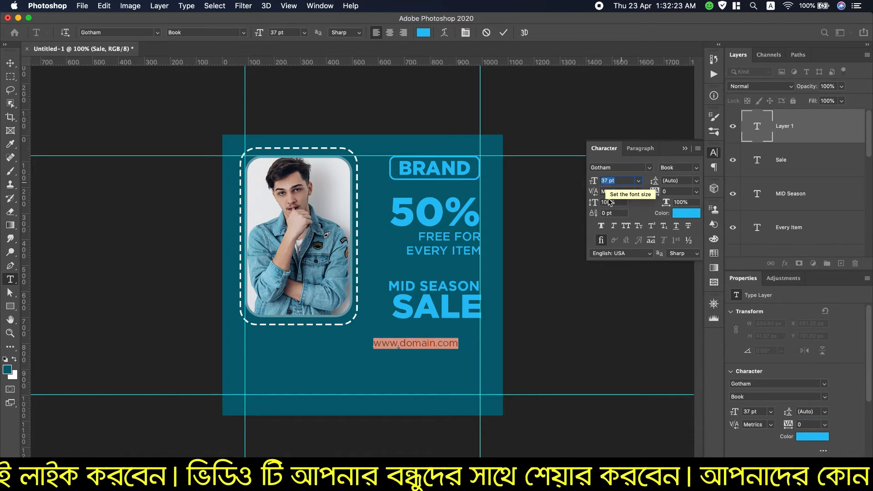
click(10, 63)
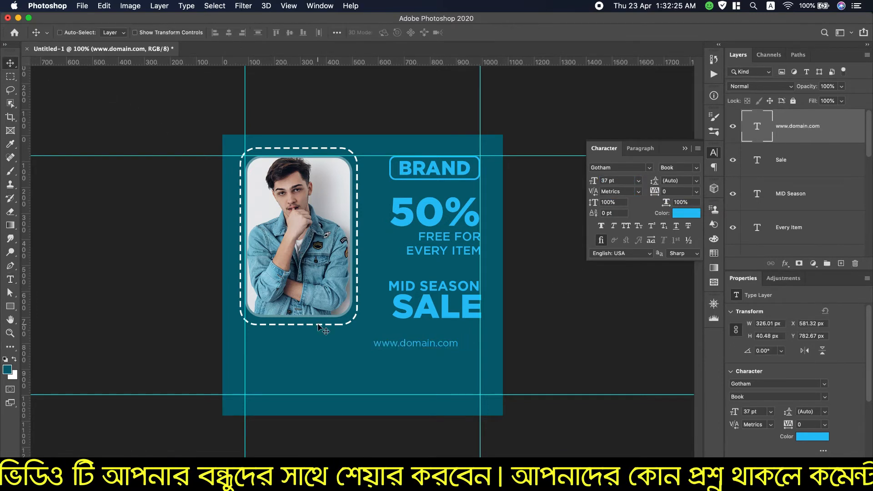
drag(423, 350, 445, 390)
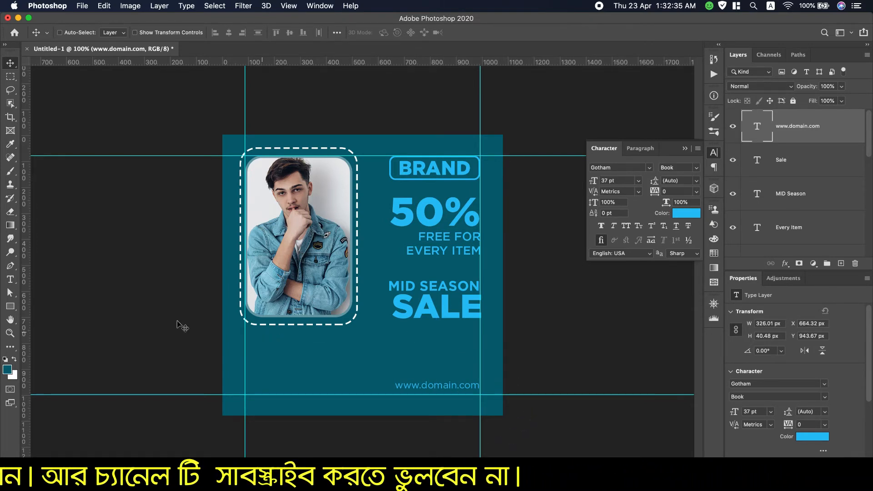
- Draw a rectangle about 335 × 74 px below the photo frame and fill it with the light blue 26c0f4 sampled from the 50% text
click(10, 306)
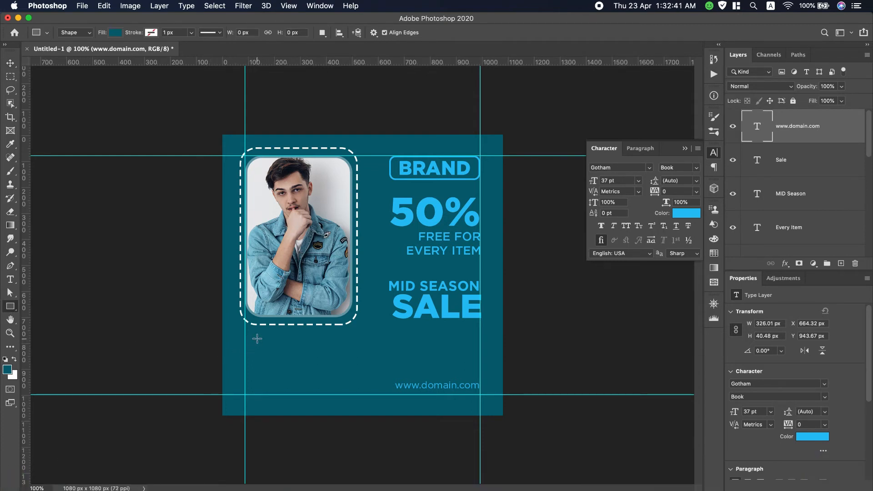
drag(257, 339, 344, 358)
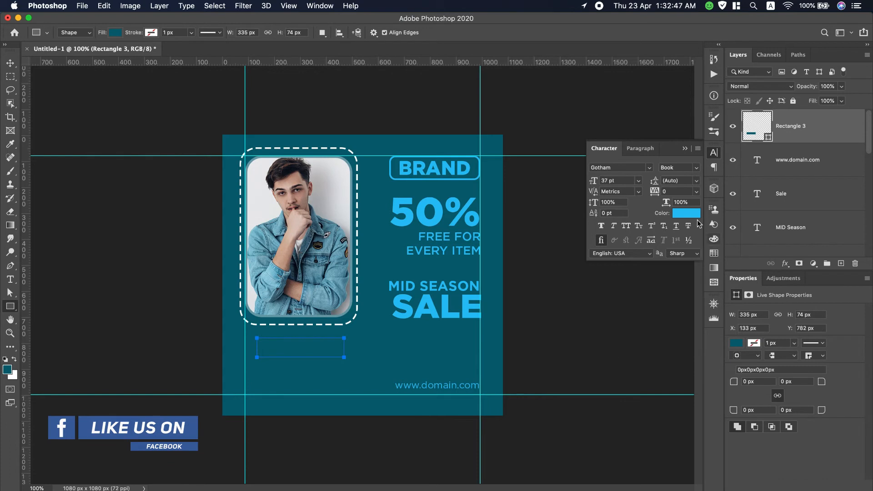
click(116, 32)
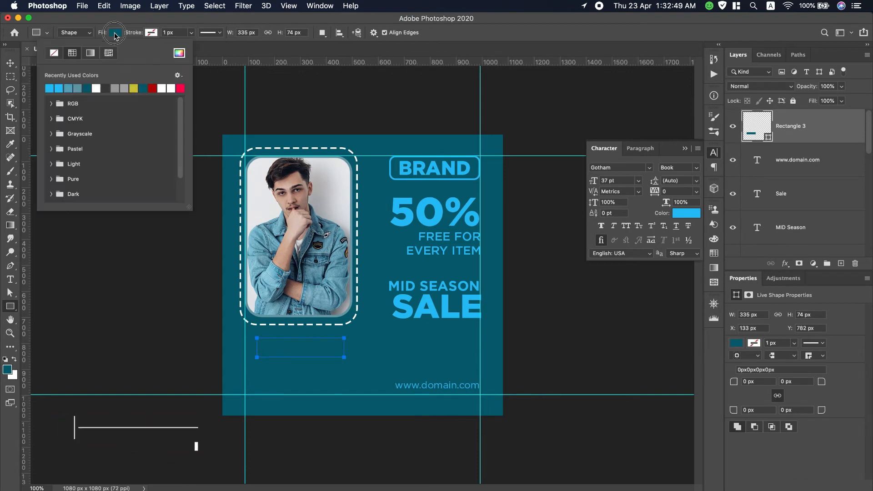
click(179, 54)
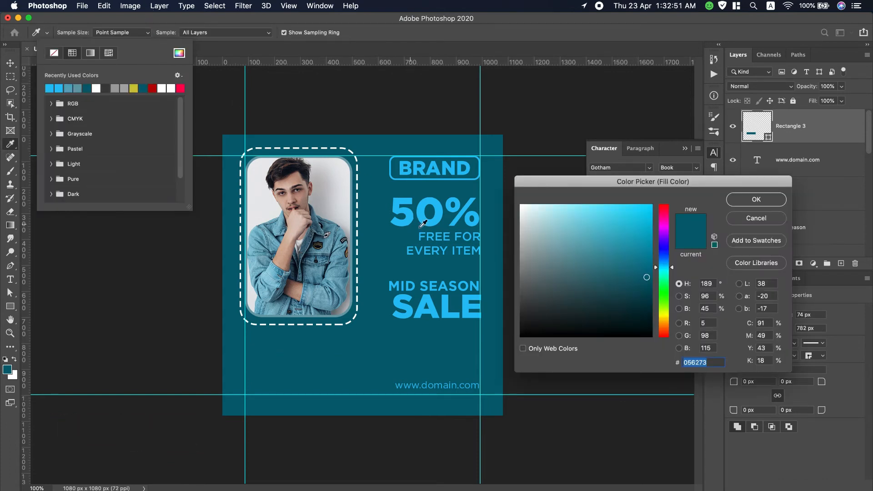
click(408, 221)
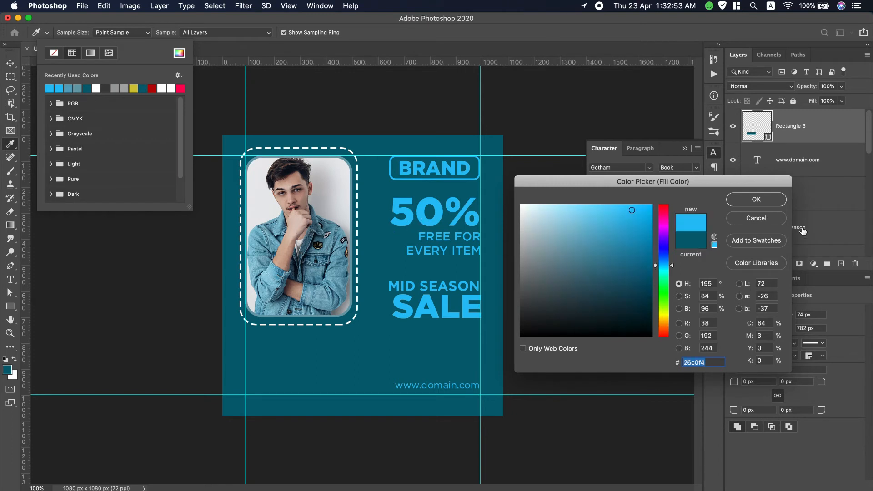
click(755, 199)
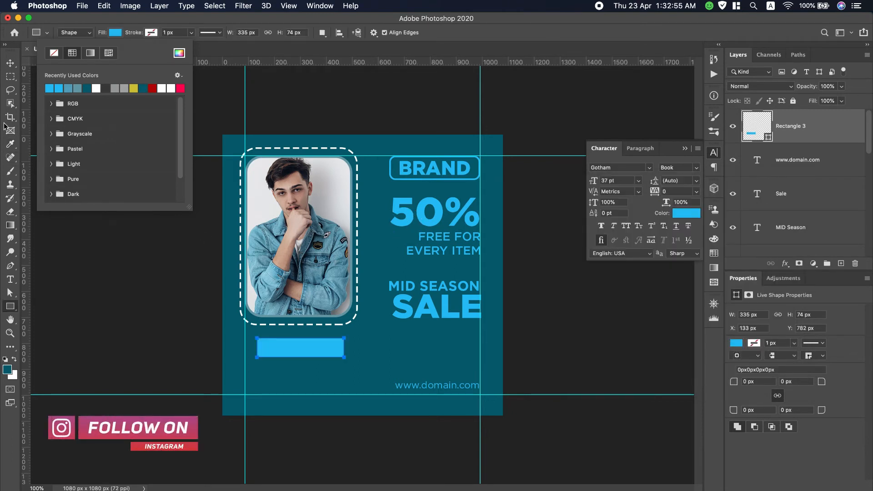
click(10, 63)
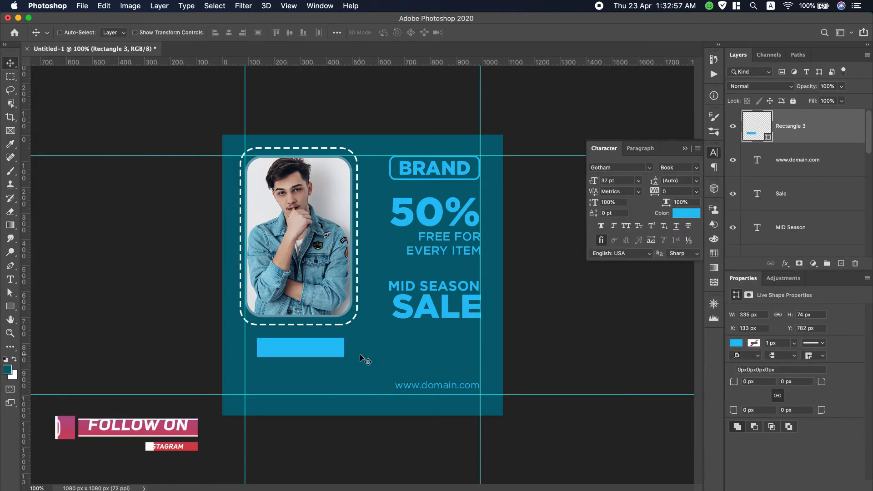
- Copy "Shop Now" from the notes overlay and paste it as a new text layer below the light blue rectangle
click(10, 279)
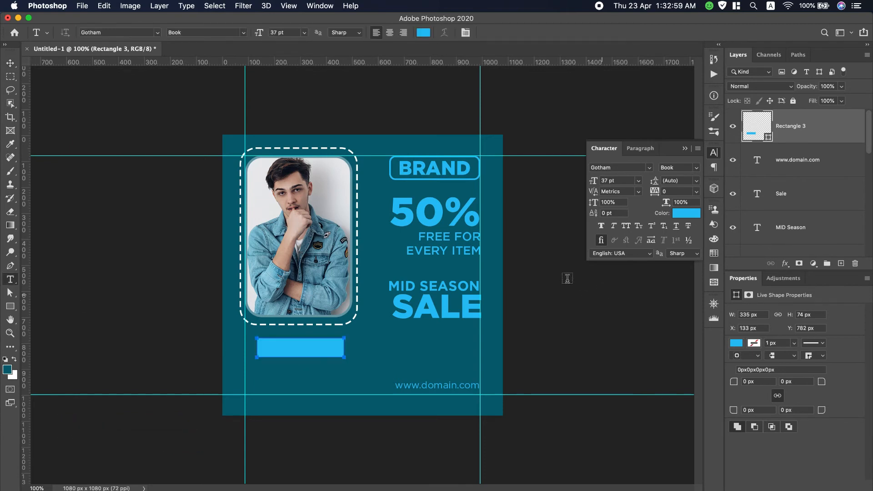
scroll(713, 1, down, 3)
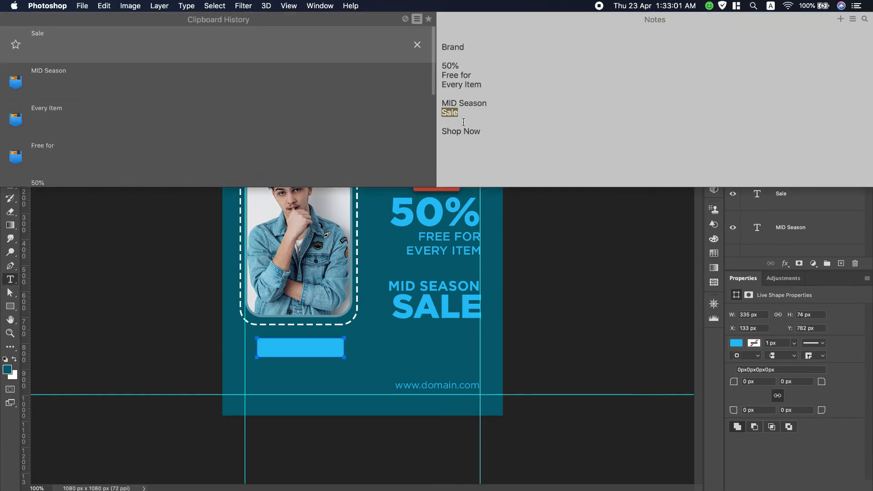
drag(485, 130, 425, 130)
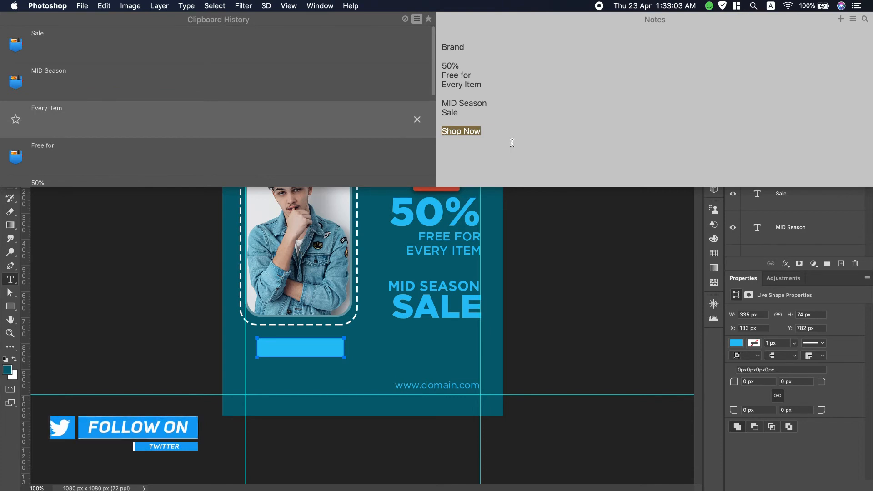
key(super+c)
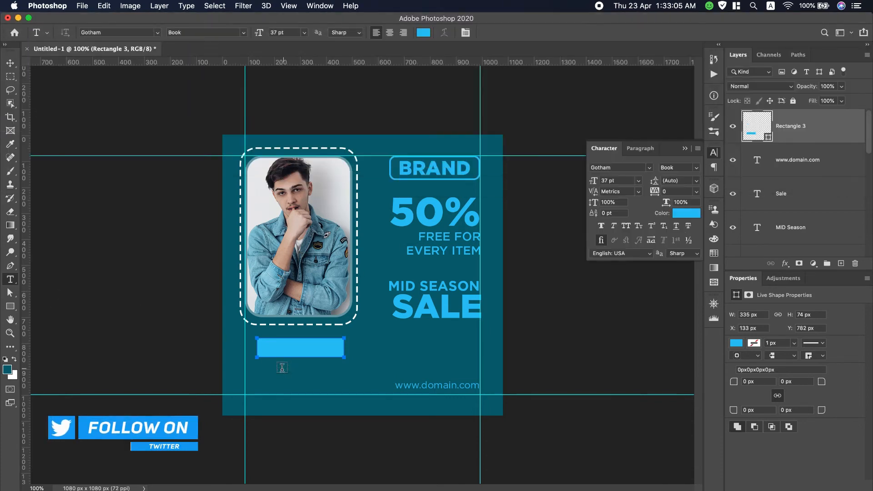
click(278, 372)
key(super+v)
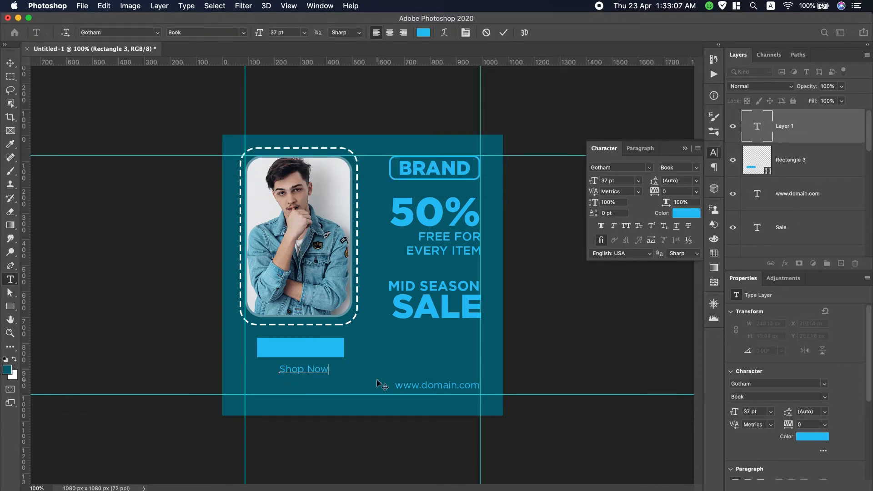
- Set the Shop Now text to All Caps in Gotham Bold
key(super+a)
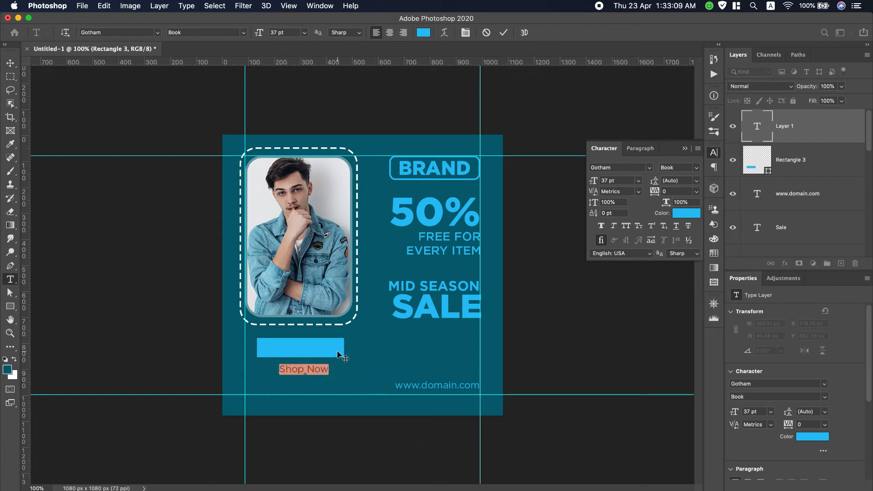
click(626, 226)
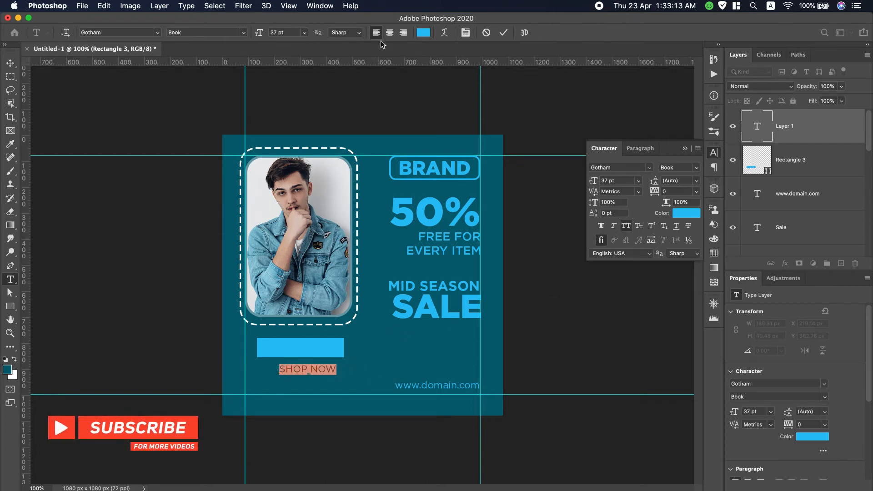
click(696, 168)
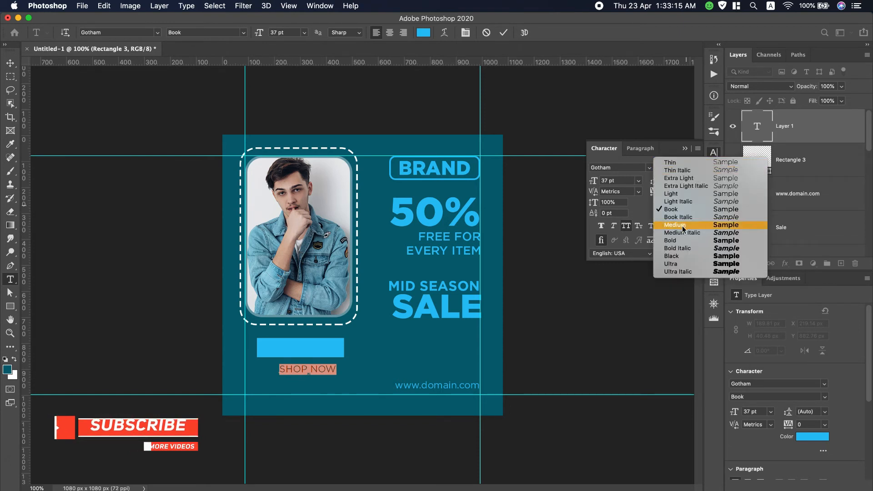
click(680, 241)
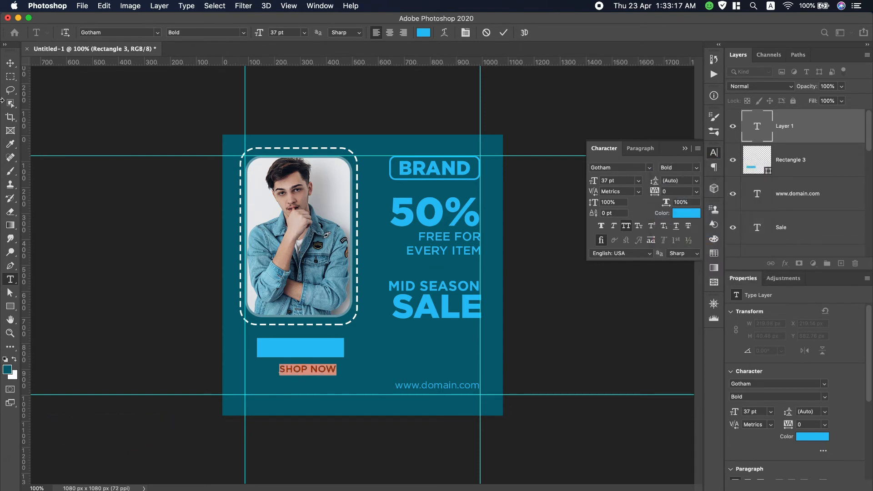
click(11, 67)
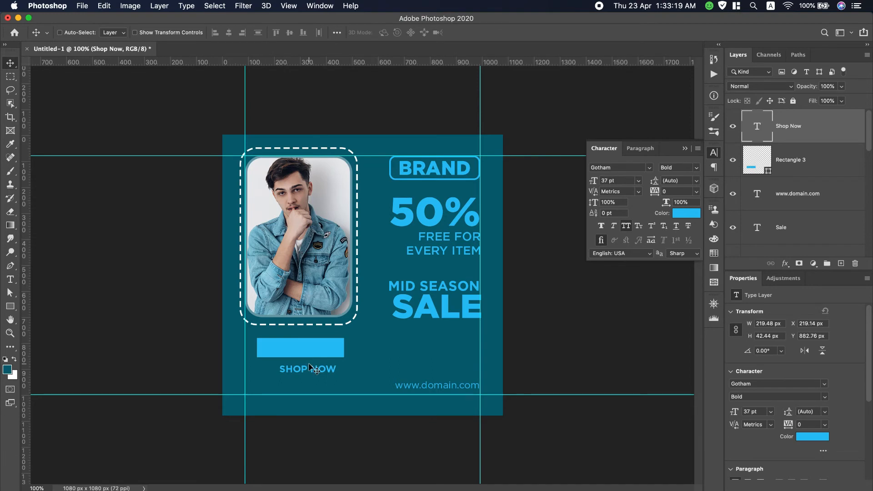
- Color the Shop Now text with the background teal 056273 and move it onto the light blue rectangle
click(685, 213)
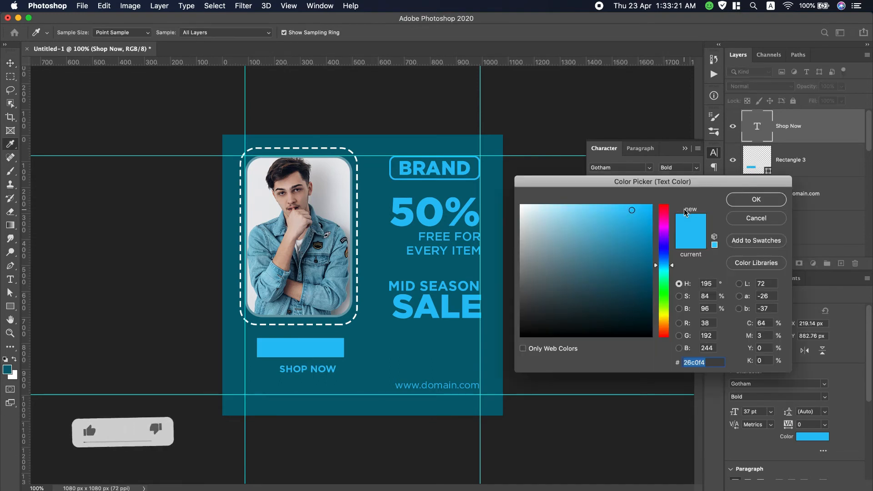
click(378, 208)
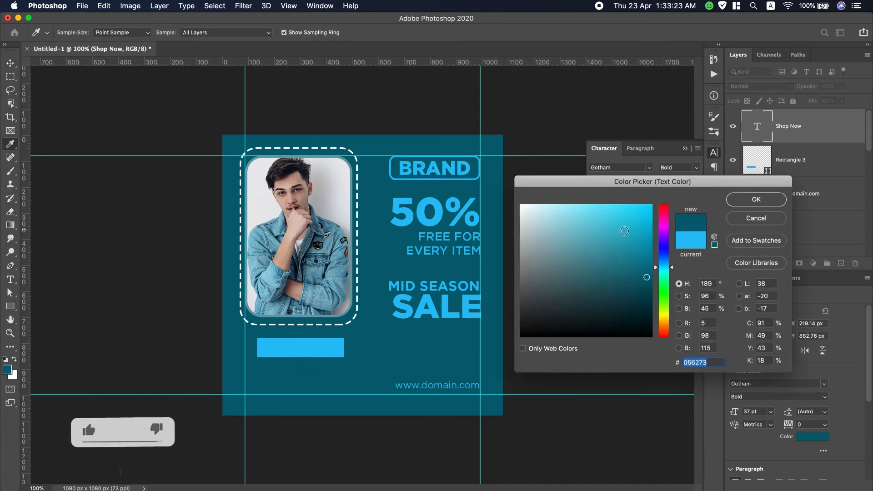
key(Return)
drag(306, 373, 298, 352)
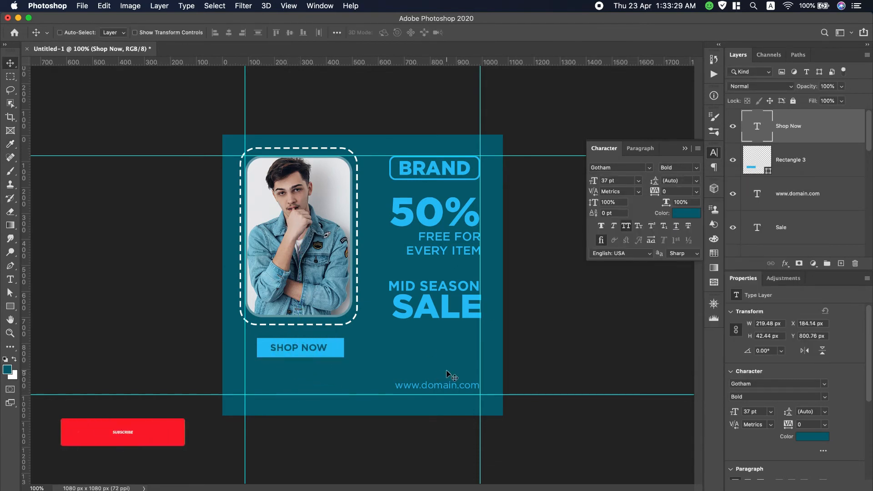
- Shift only the Shop Now text left inside its rectangle to about X 162 px, leaving room on the right
shift+click(809, 161)
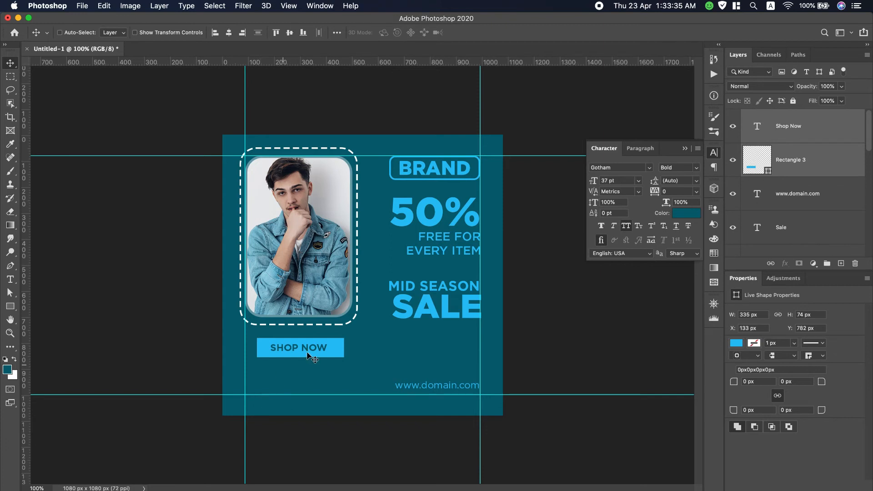
click(794, 139)
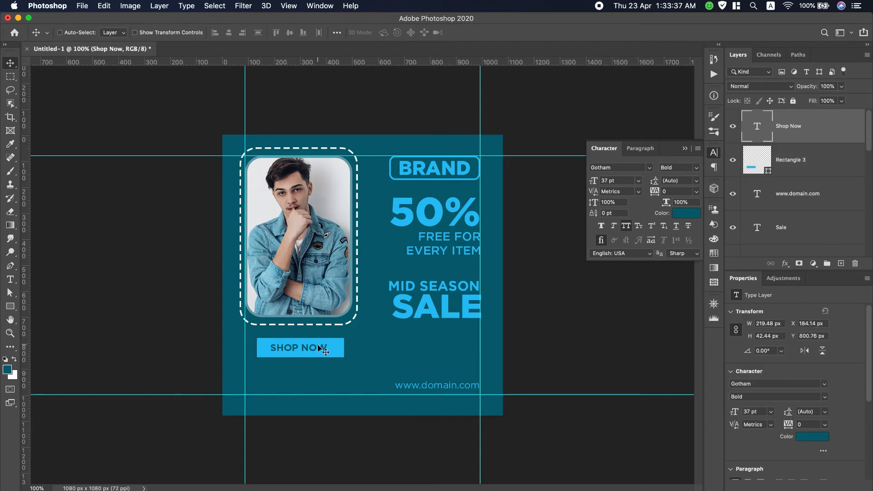
drag(317, 349, 307, 349)
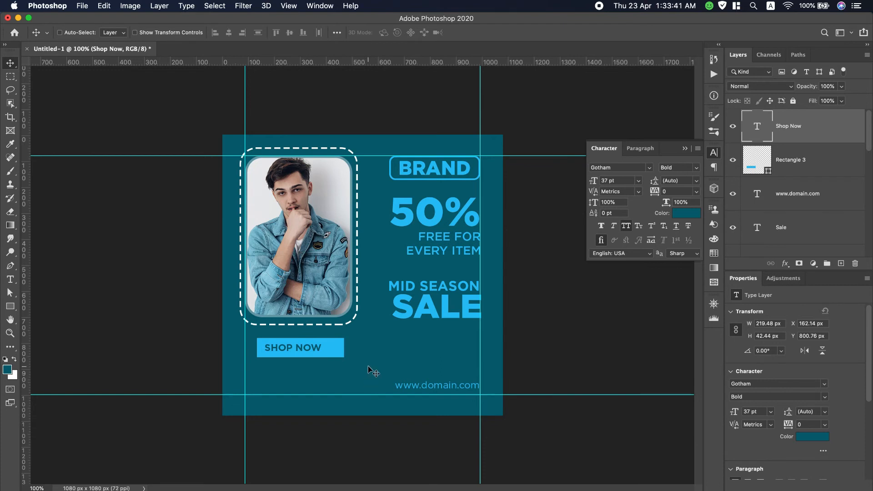
- Draw a right-pointing triangle custom shape about 33 × 38 px beside the Shop Now button
click(20, 308)
drag(20, 308, 64, 353)
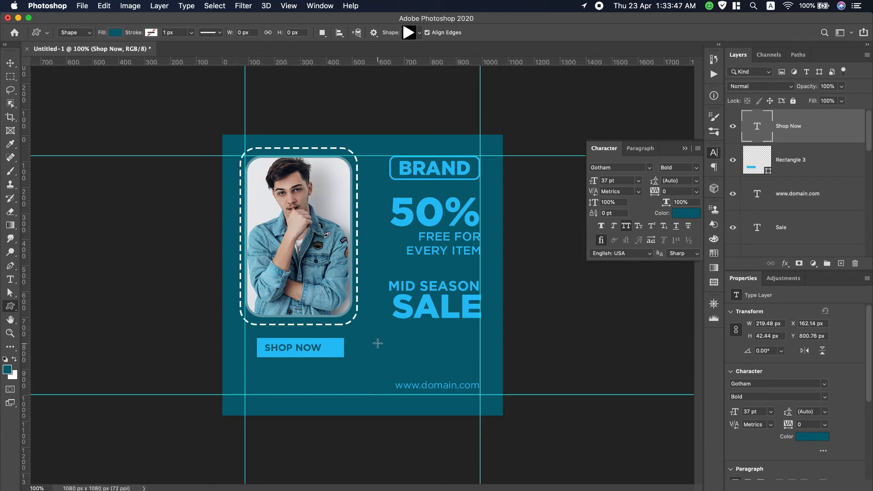
drag(378, 343, 386, 352)
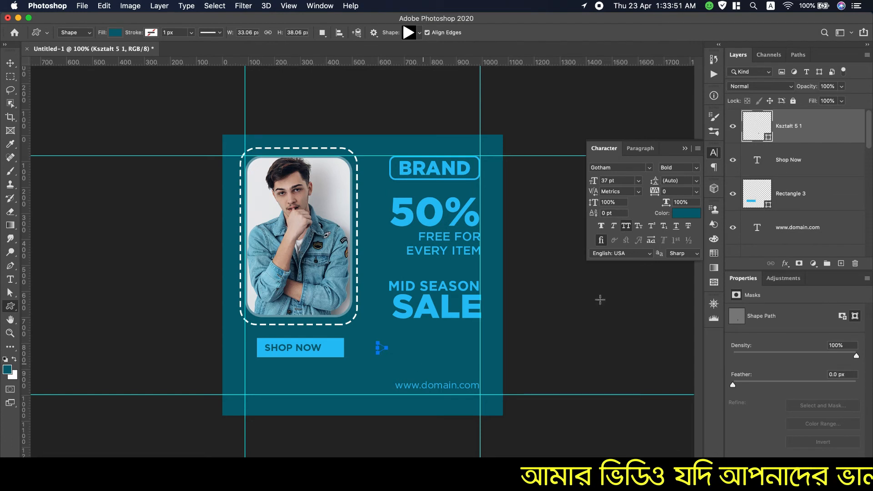
- Fill the triangle with the light blue 26c0f4 sampled from the Shop Now button
click(115, 33)
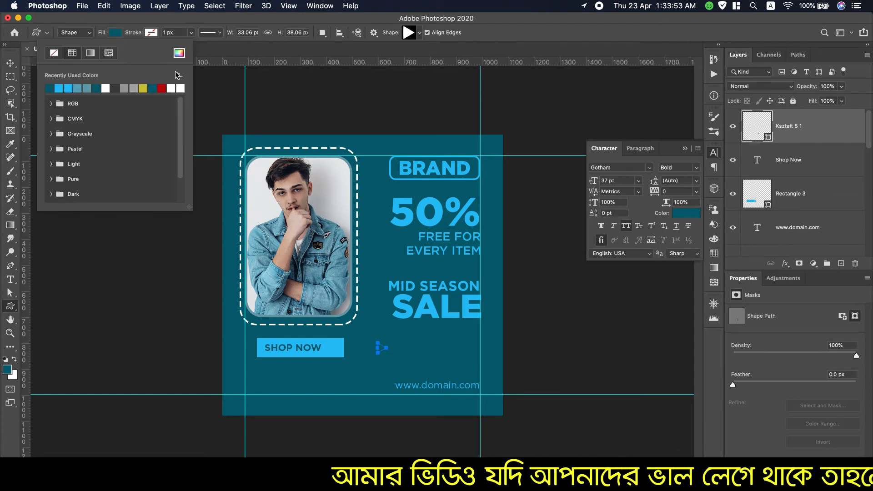
click(179, 53)
click(333, 347)
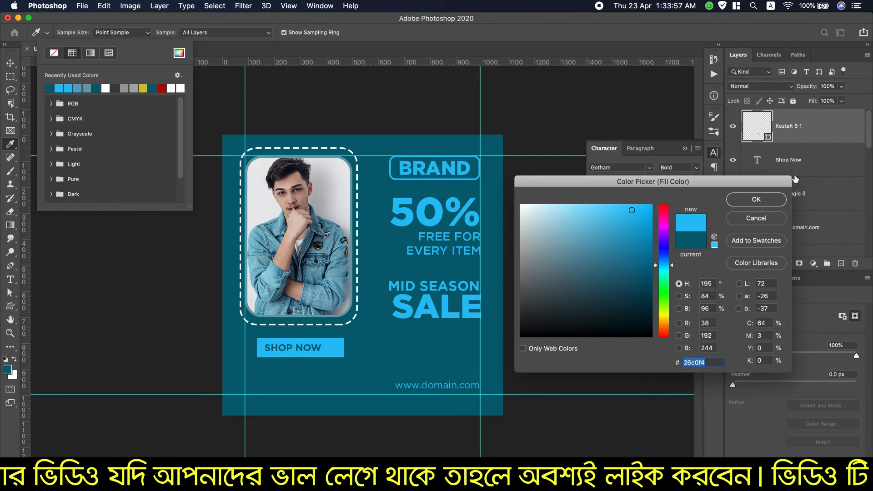
click(757, 200)
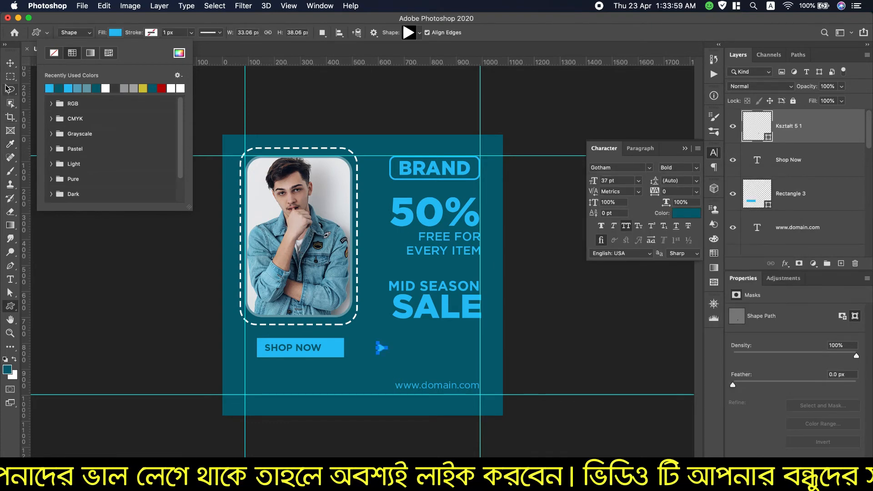
- Move the triangle to the right end of the Shop Now button and recolor it with the background teal 056273
click(10, 63)
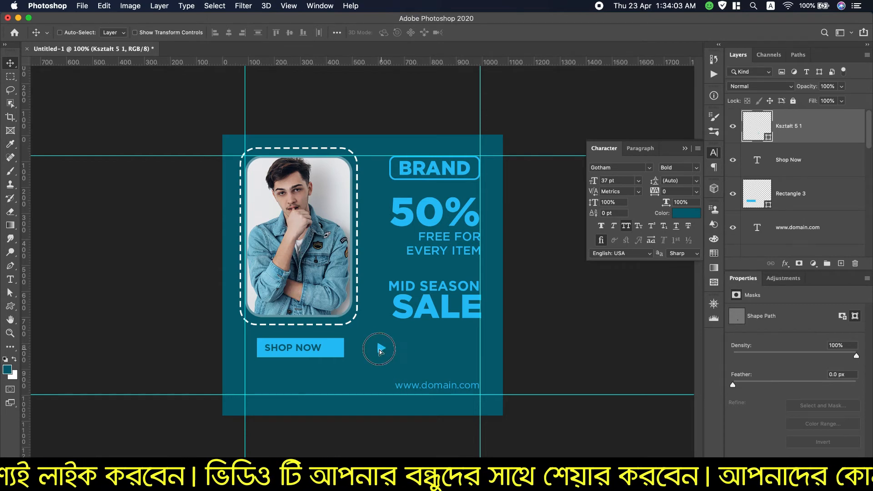
drag(380, 348, 337, 349)
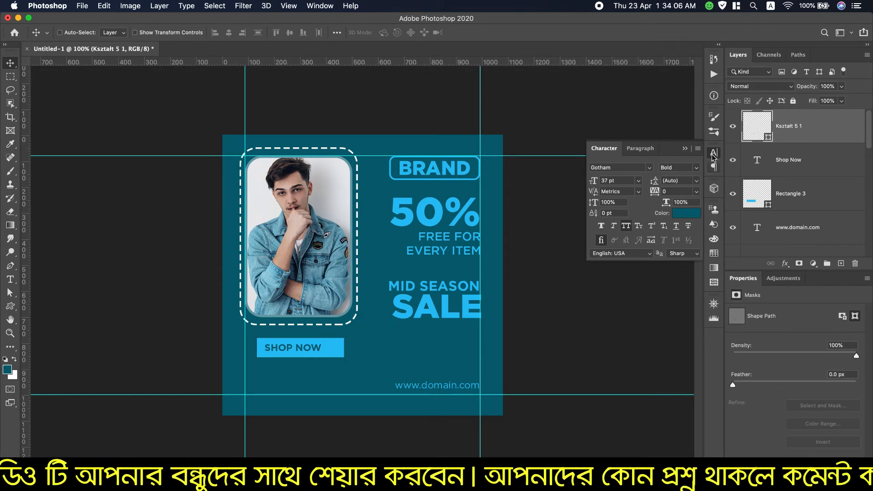
double_click(749, 119)
click(440, 244)
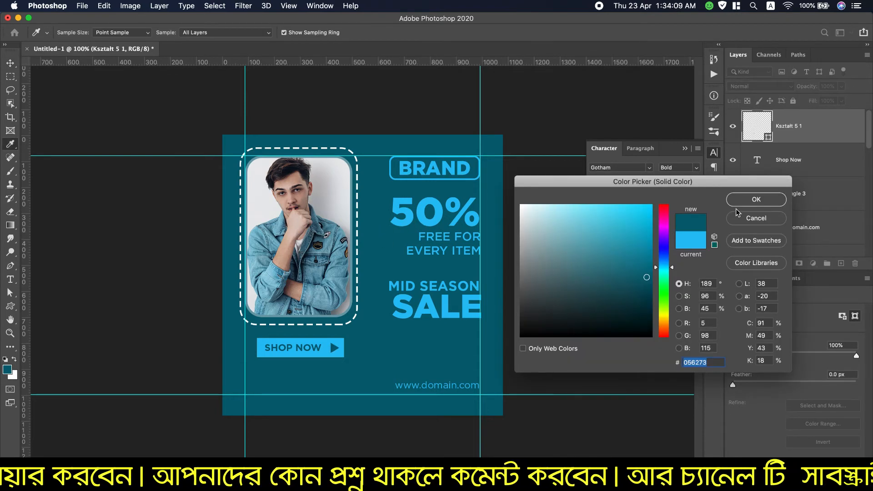
click(750, 200)
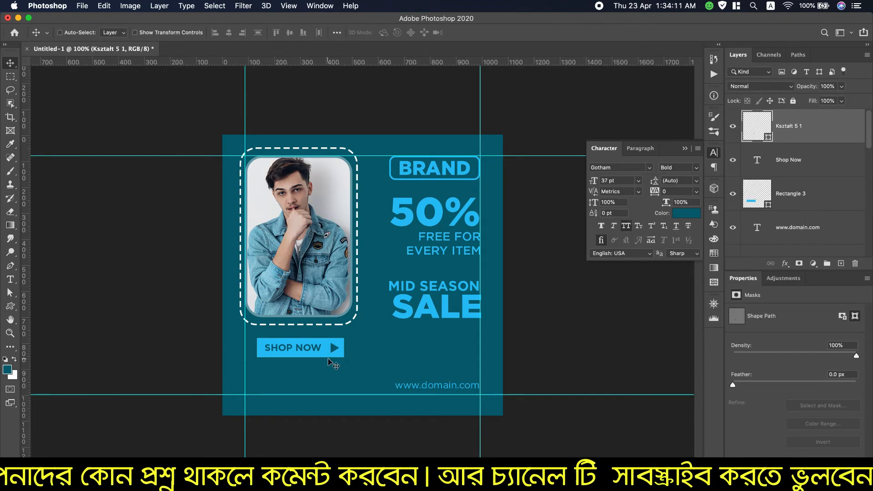
click(334, 350)
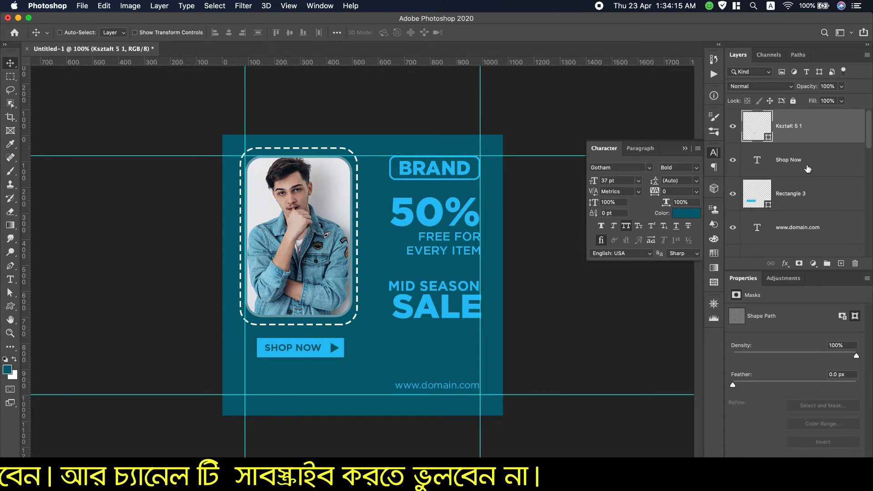
- Move only the triangle slightly left on the Shop Now button so it sits closer to the text
super+click(830, 189)
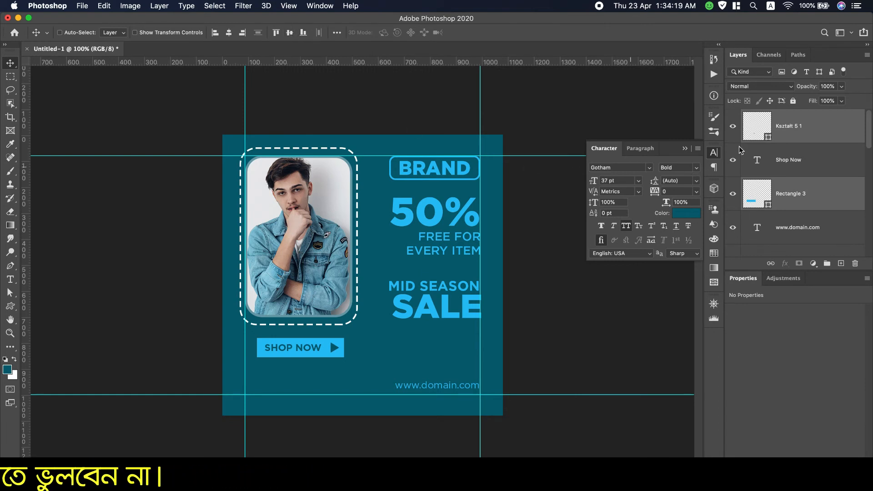
click(832, 119)
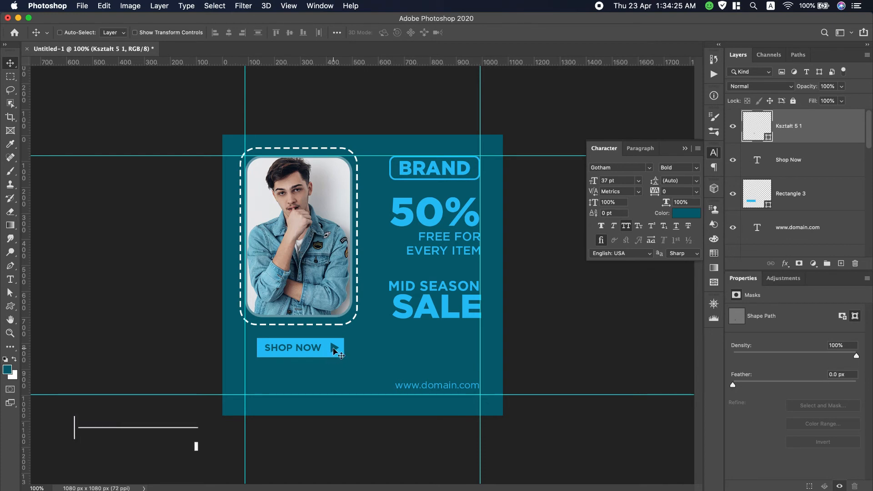
drag(336, 353, 330, 351)
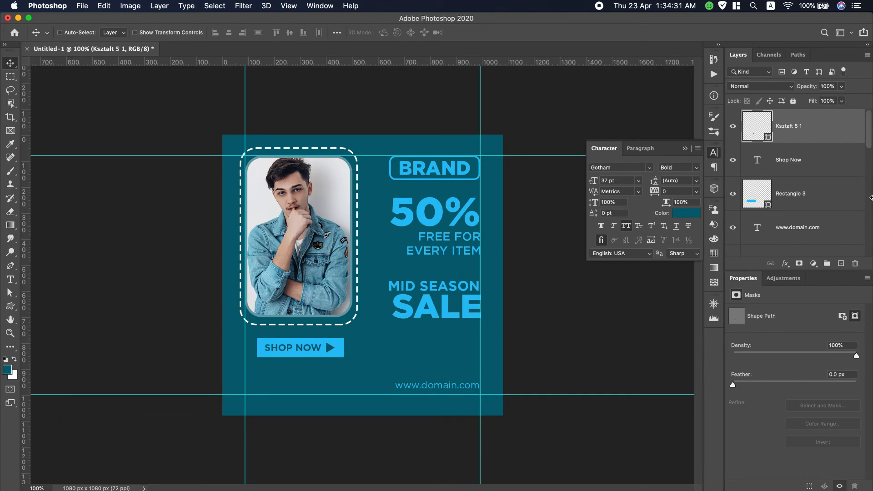
- Group all layers from Rectangle 1 up to the triangle shape and name the group Design
scroll(823, 187, down, 10)
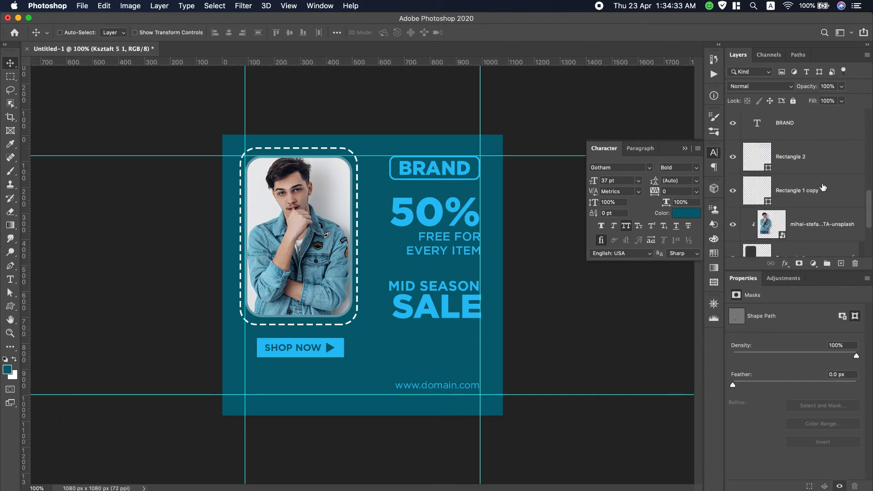
scroll(823, 188, down, 5)
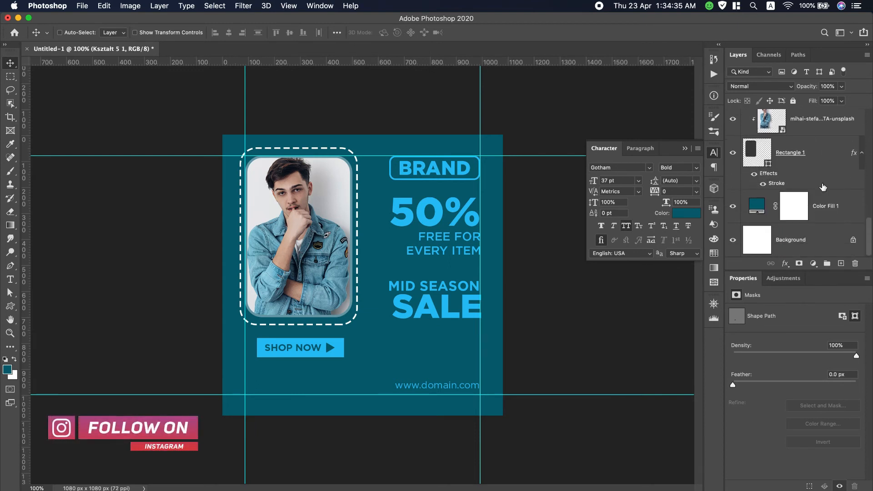
click(828, 165)
scroll(829, 155, up, 5)
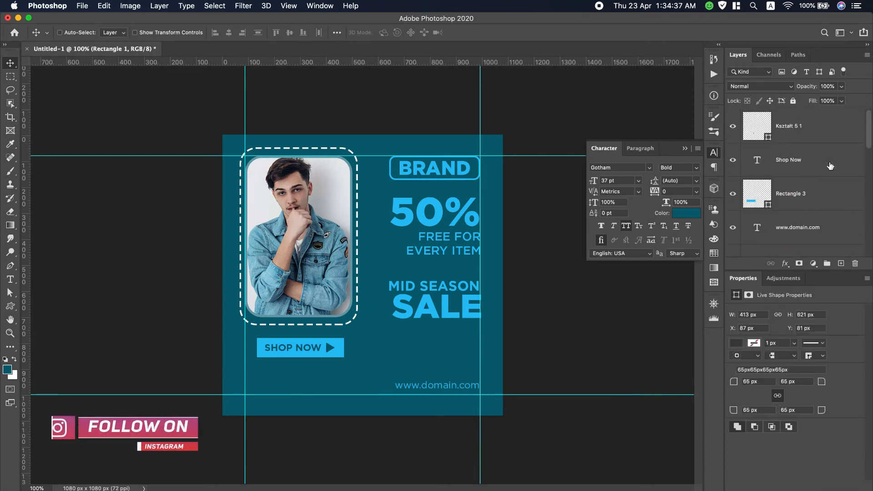
key(super+alt+a)
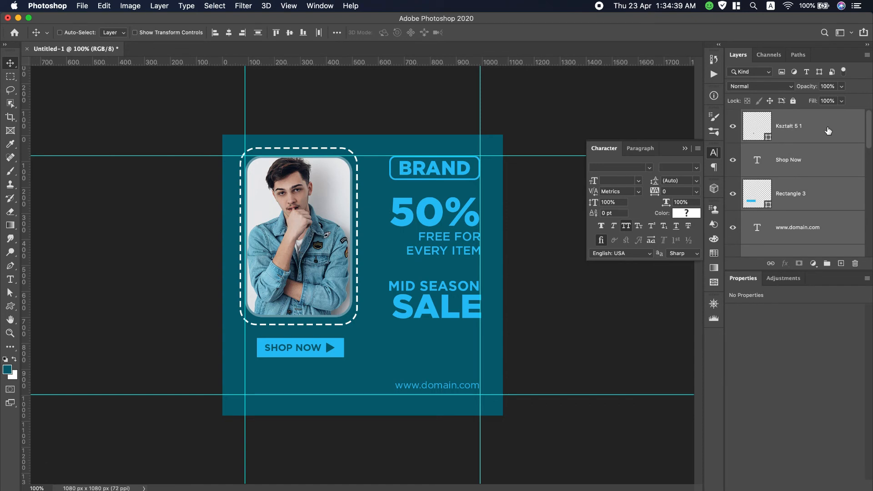
key(super+g)
double_click(782, 117)
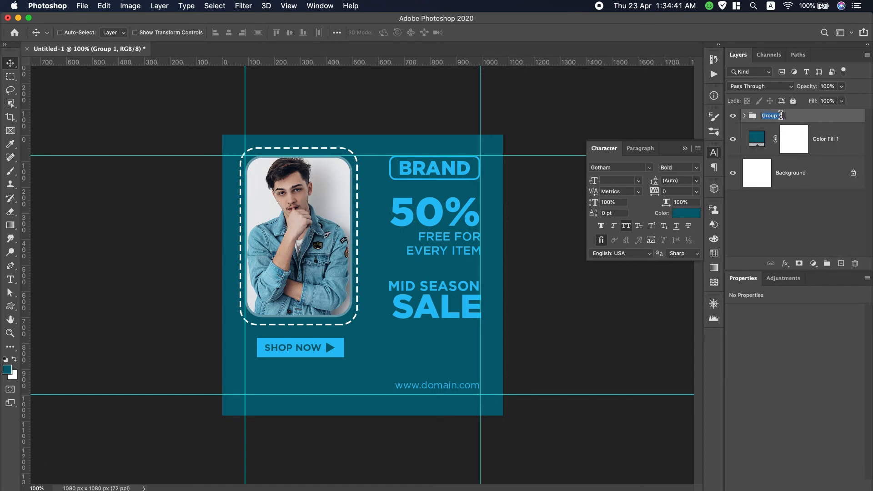
text(Design)
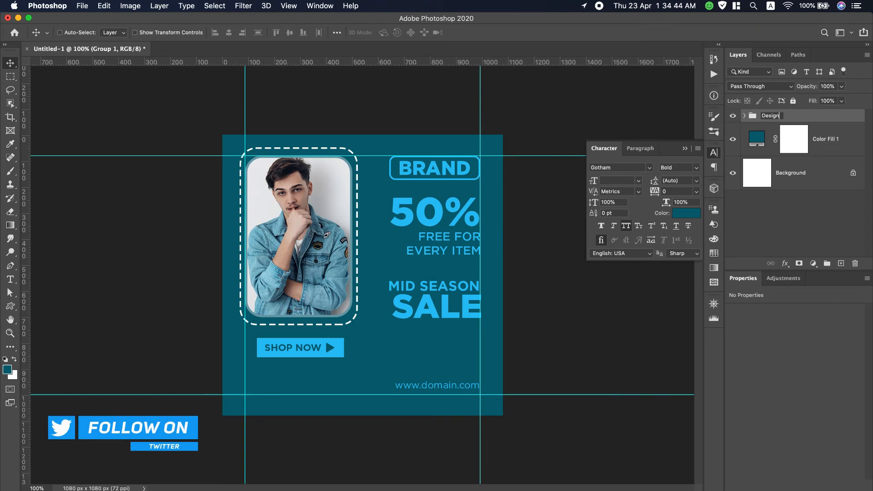
key(Return)
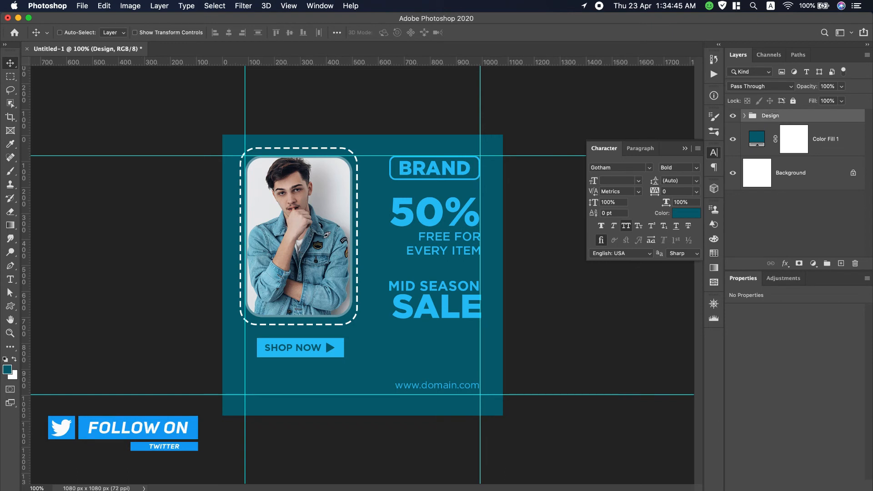
- Draw a Haftone Shape dotted rectangle about 171 × 85 px above Color Fill 1, in the canvas's lower-right corner
click(803, 146)
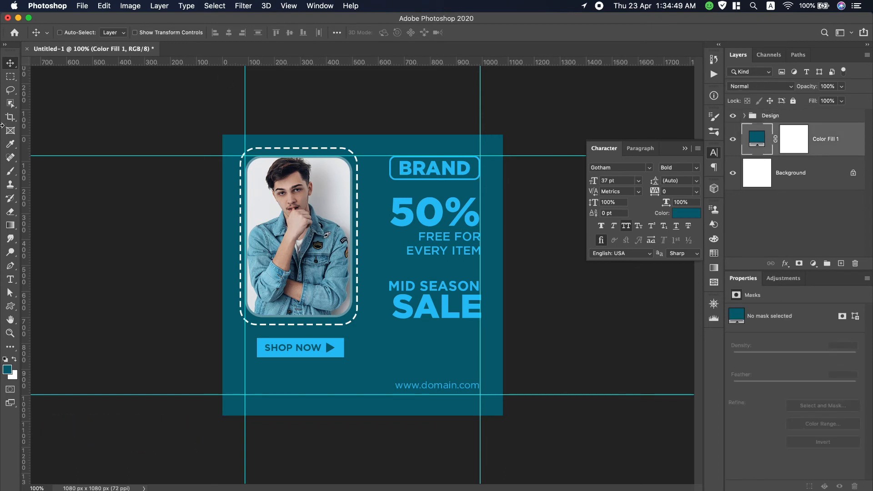
click(10, 306)
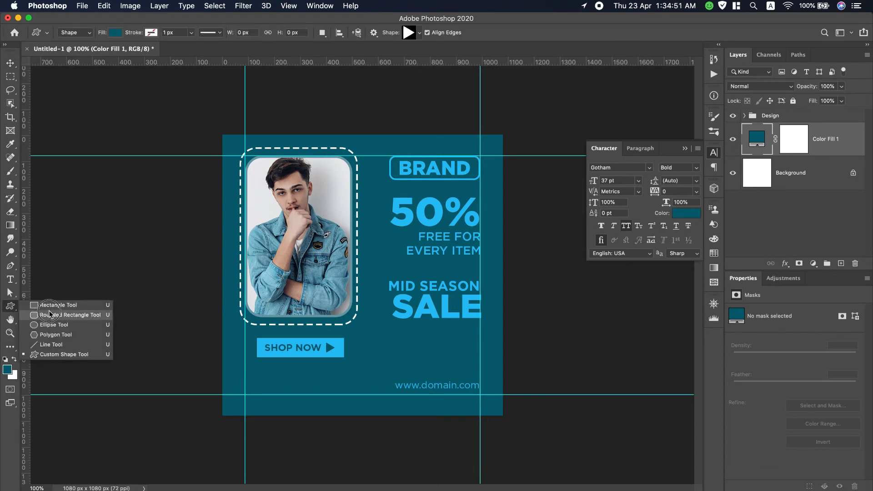
click(50, 354)
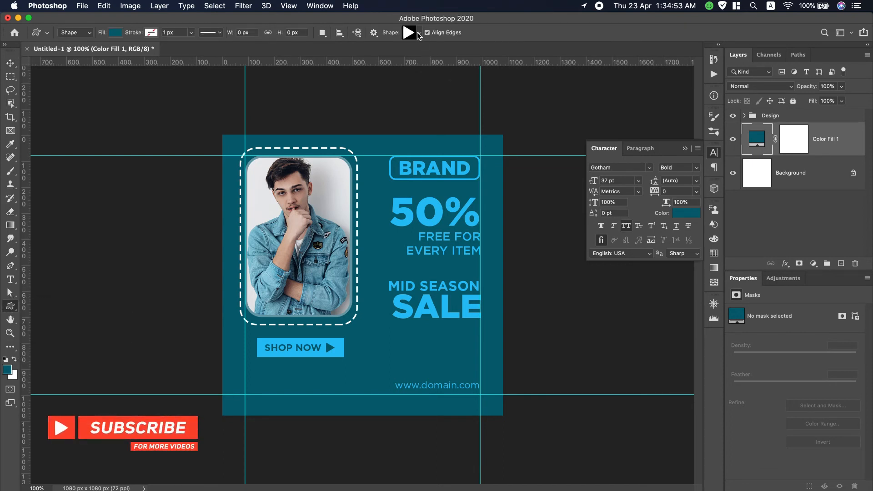
click(419, 33)
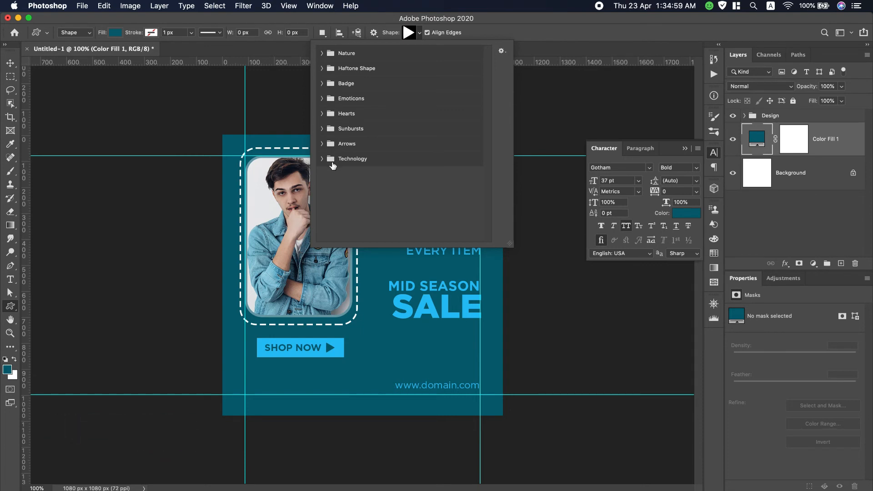
click(329, 68)
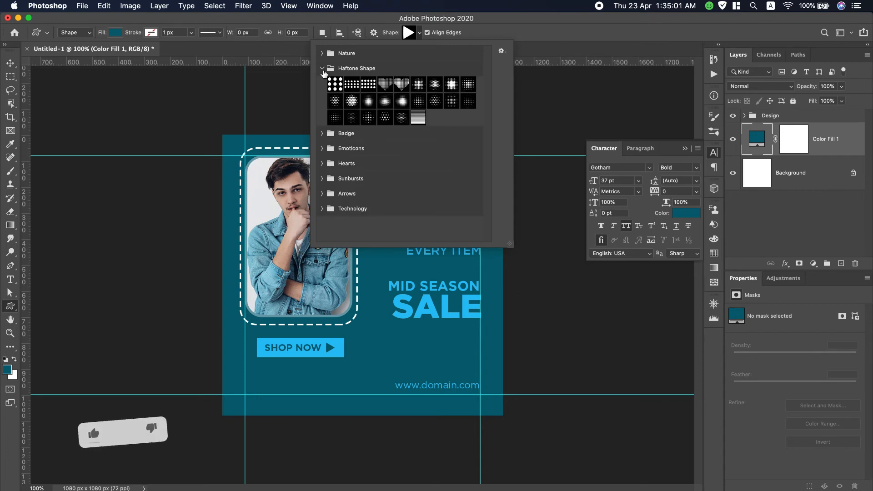
click(352, 86)
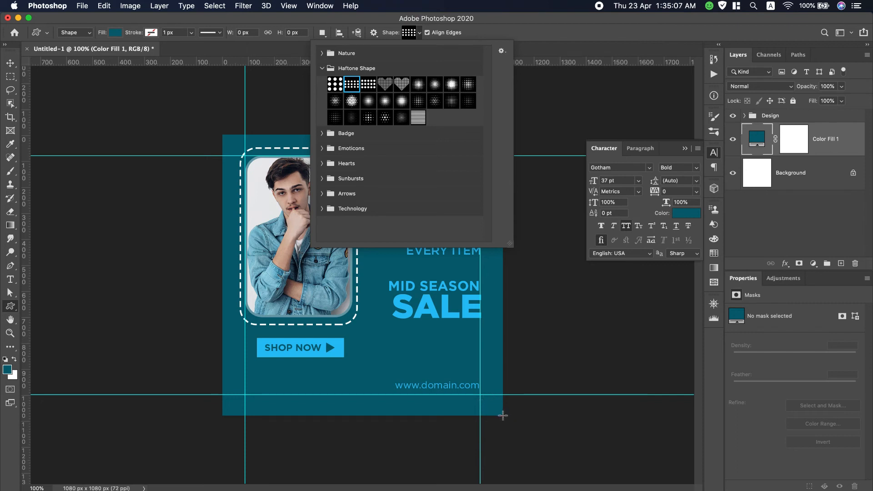
drag(504, 417, 458, 397)
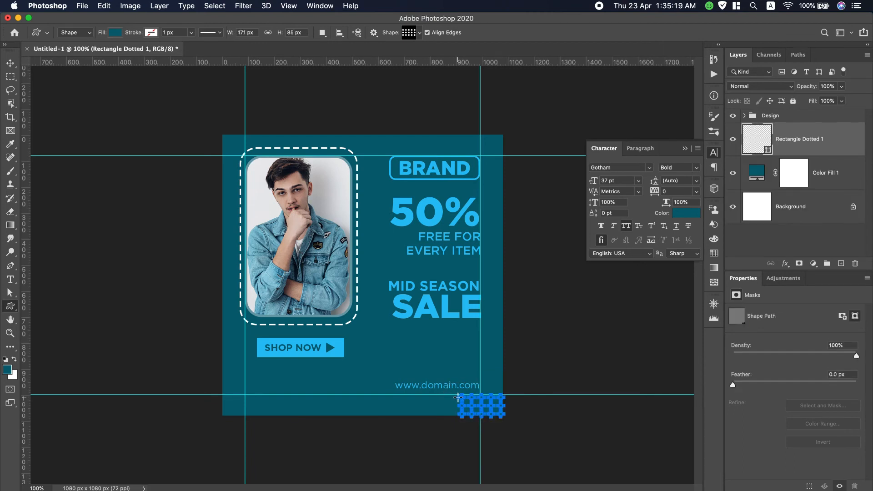
- Recolor the dotted rectangle with the light gray cbcccc
double_click(751, 134)
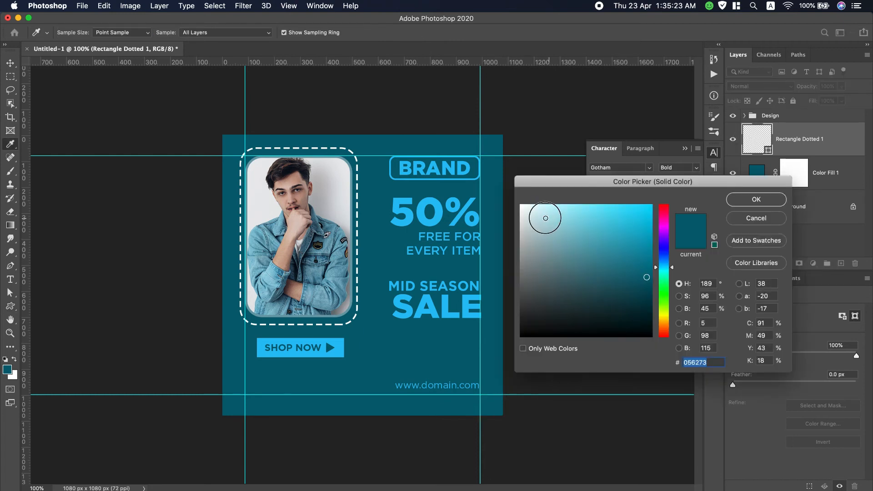
mouse_move(545, 210)
mouse_down()
mouse_move(492, 196)
mouse_move(523, 218)
mouse_move(521, 232)
mouse_up()
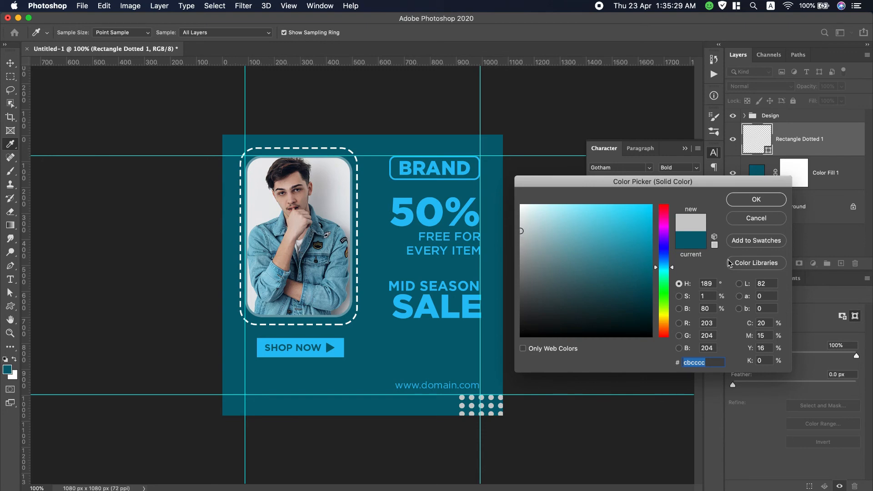
click(757, 201)
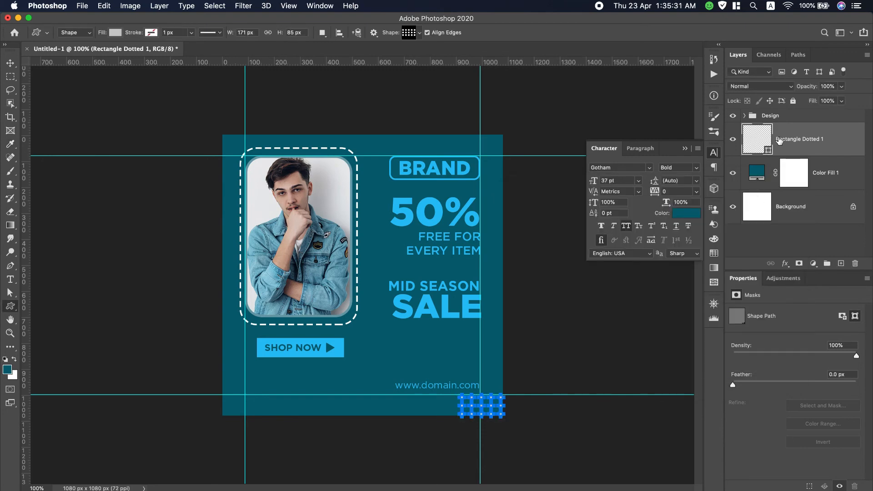
- Duplicate the dotted rectangle into the canvas's upper-right corner and shift the original down, leaving two rows of dots visible in each
drag(780, 141, 842, 265)
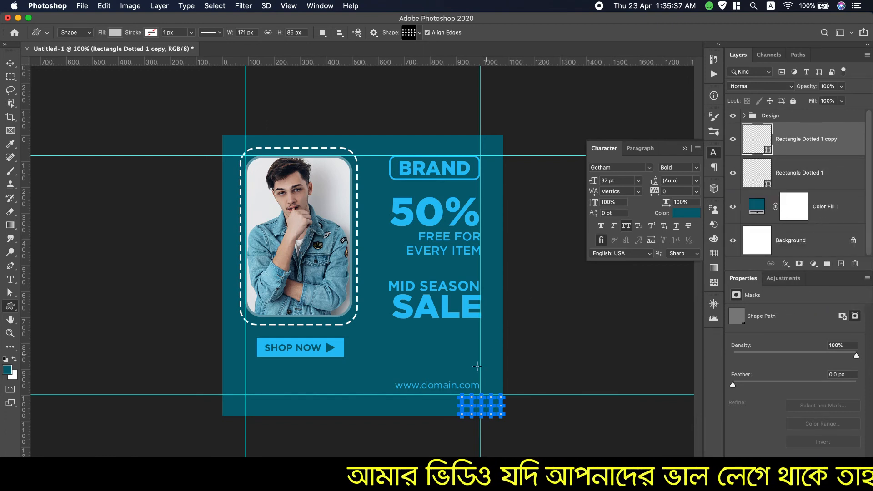
click(10, 64)
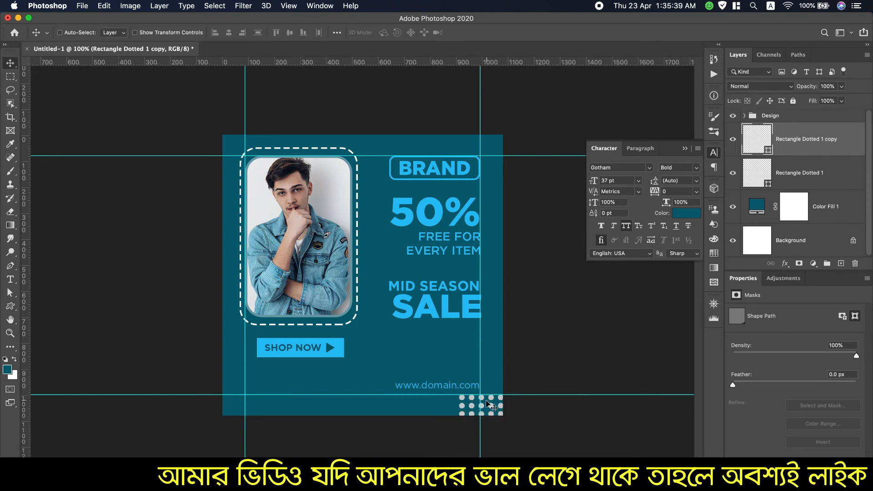
drag(483, 405, 482, 146)
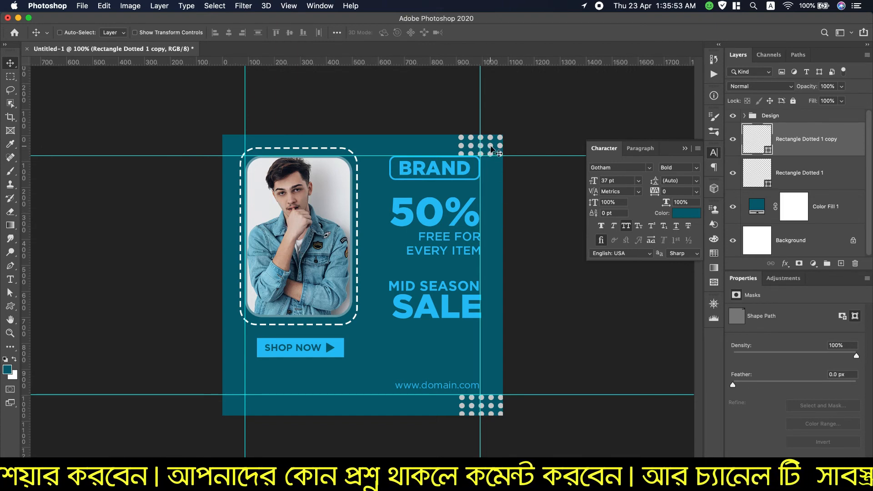
drag(493, 149, 492, 143)
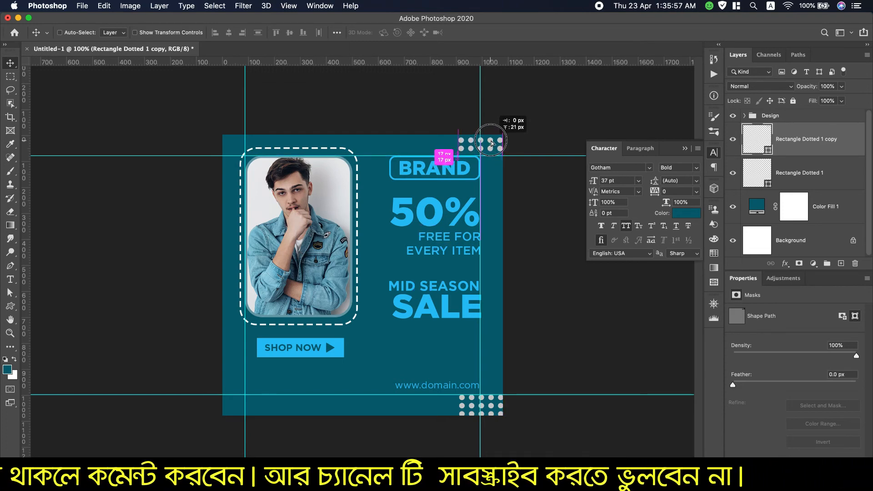
drag(491, 141, 492, 141)
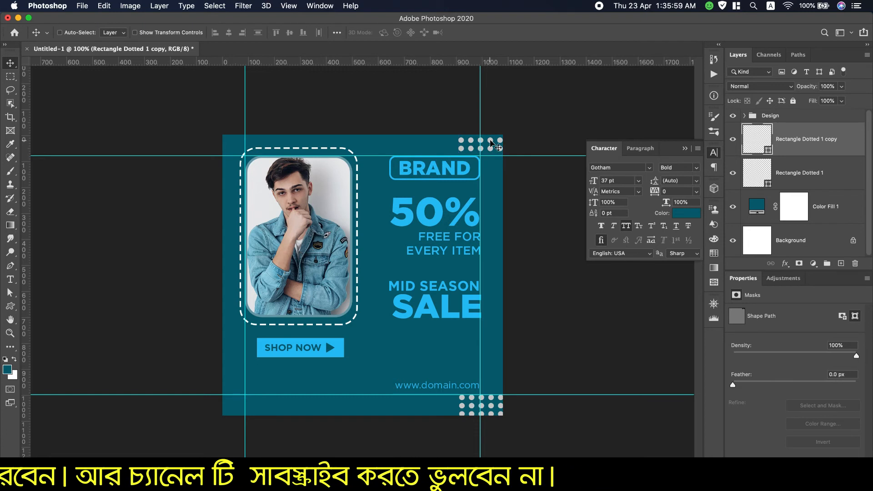
click(797, 174)
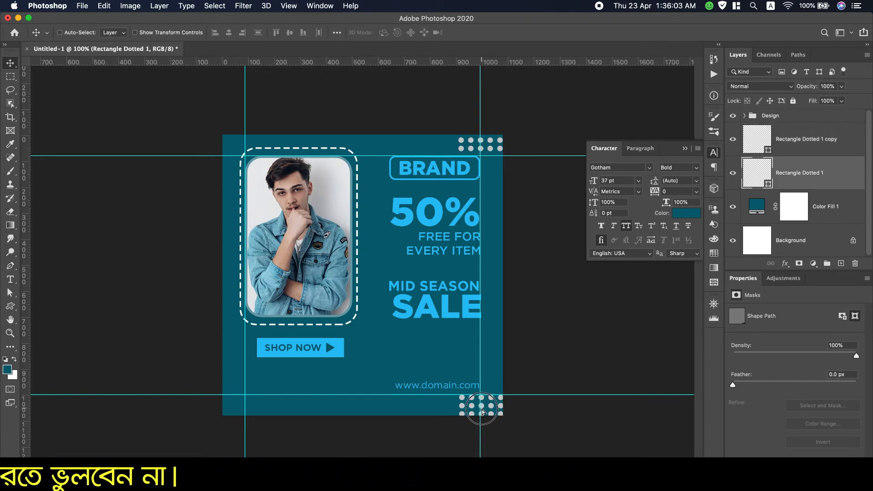
drag(483, 408, 483, 416)
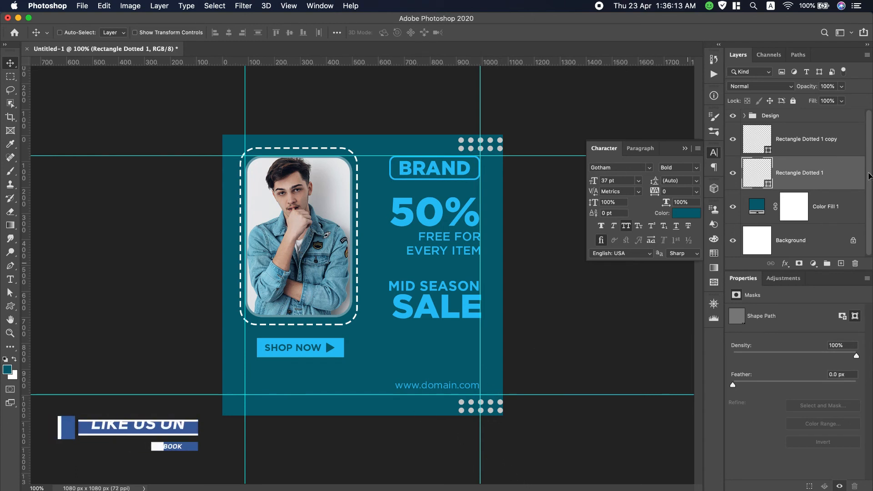
- Duplicate the upper-right dotted rectangle and move the copy below the Shop Now button, near the canvas's lower-left corner
click(844, 139)
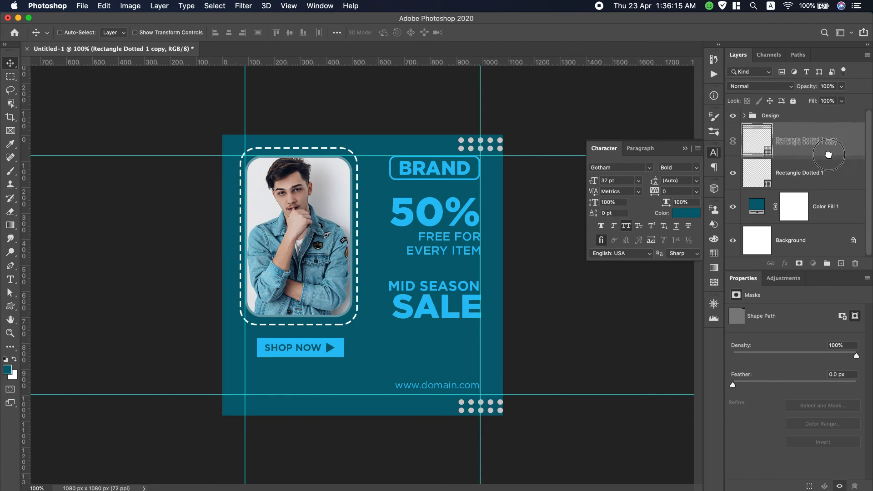
key(super+j)
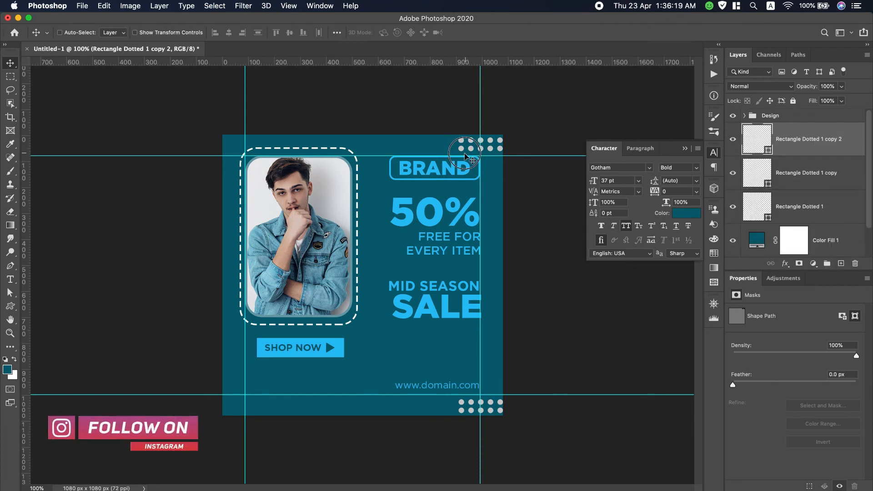
drag(468, 157, 251, 399)
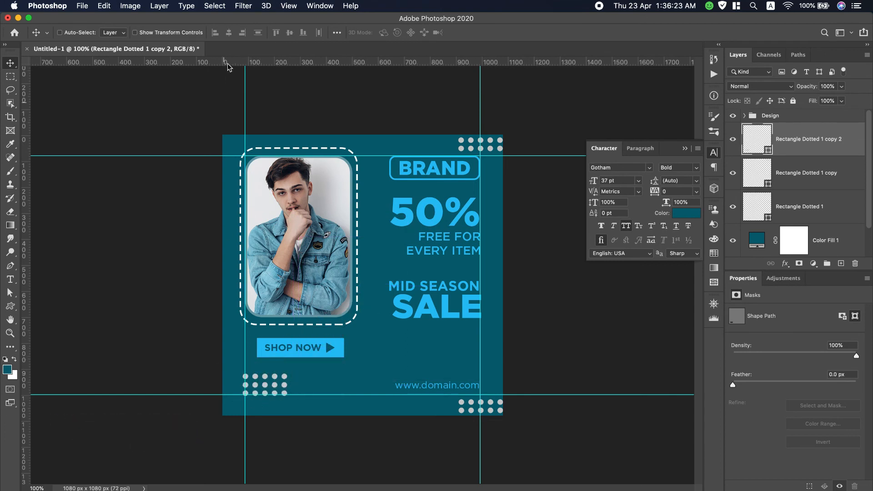
- Rotate the new dotted copy 90° clockwise and fit it into the canvas's lower-left corner
click(109, 7)
mouse_move(196, 246)
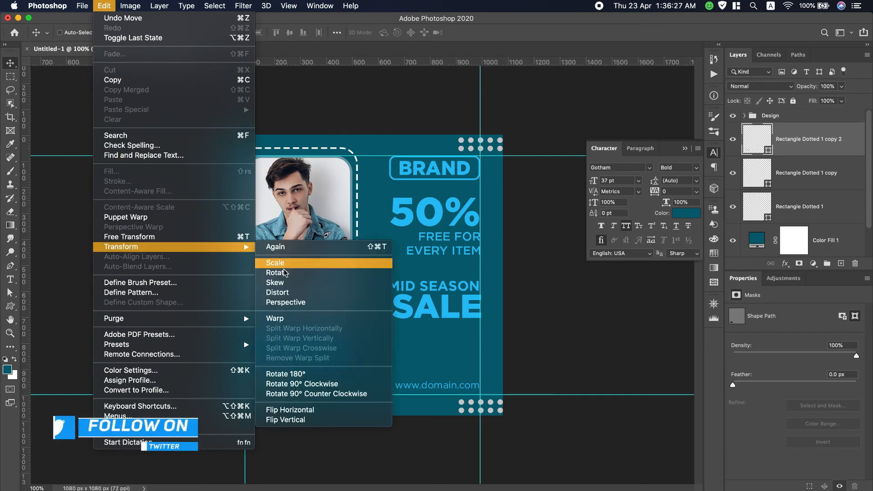
click(324, 385)
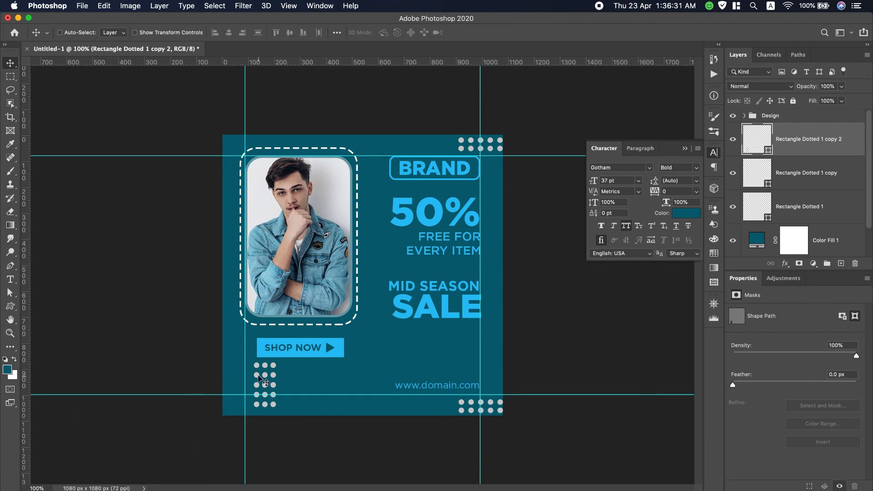
drag(267, 387, 235, 399)
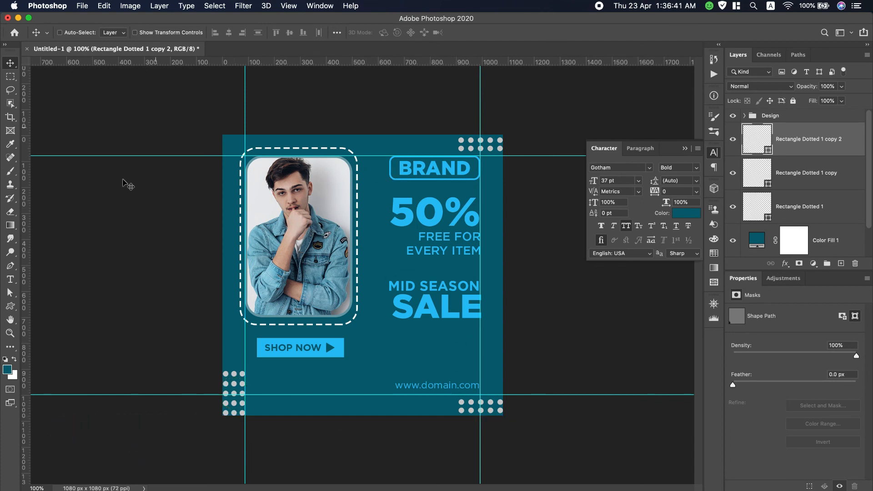
click(10, 306)
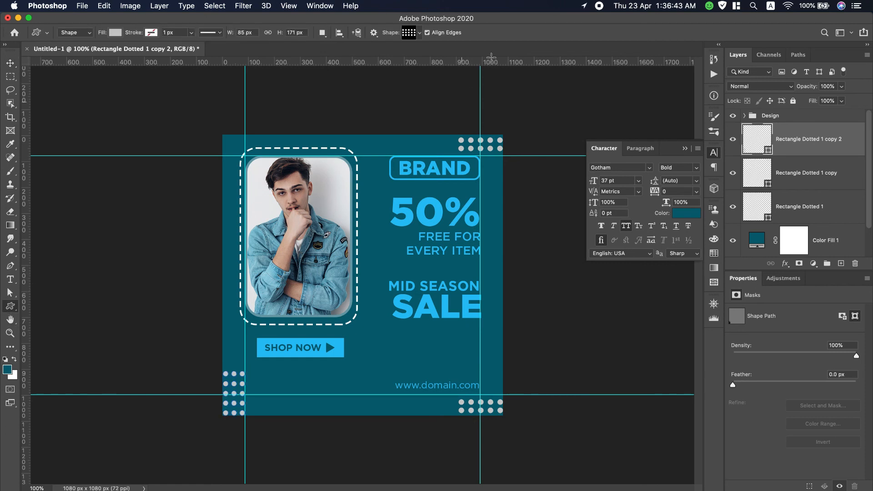
click(420, 33)
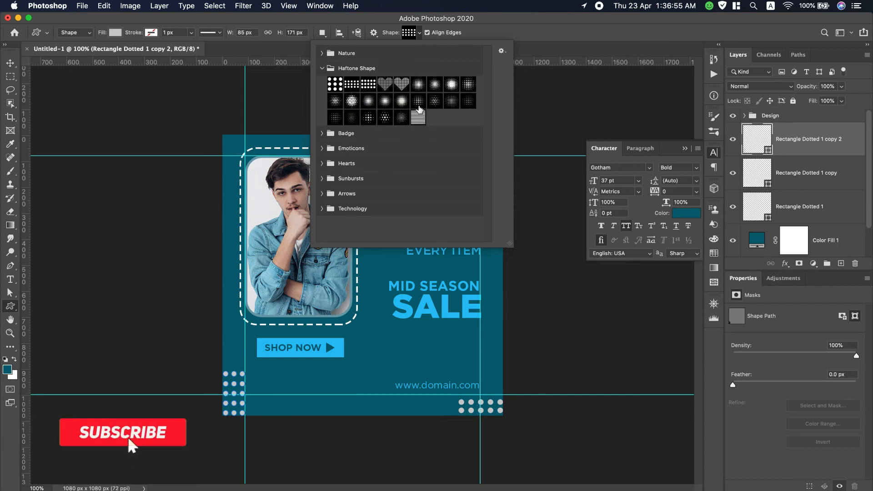
click(403, 117)
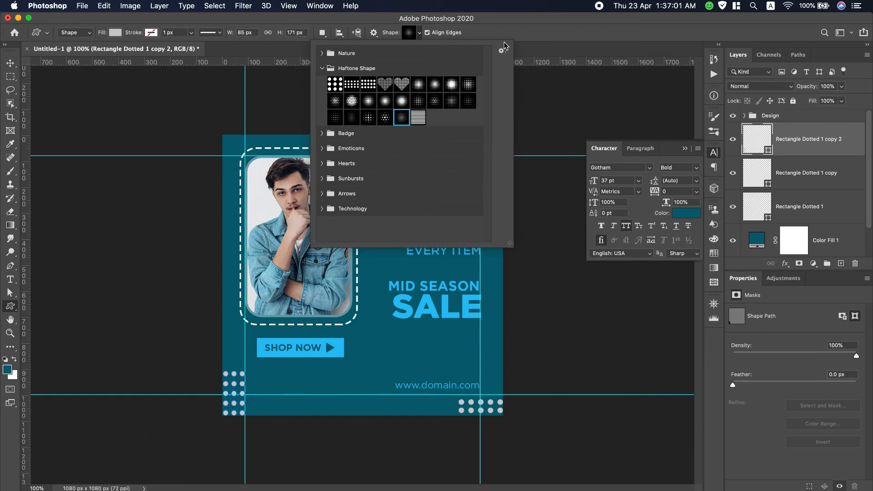
click(323, 68)
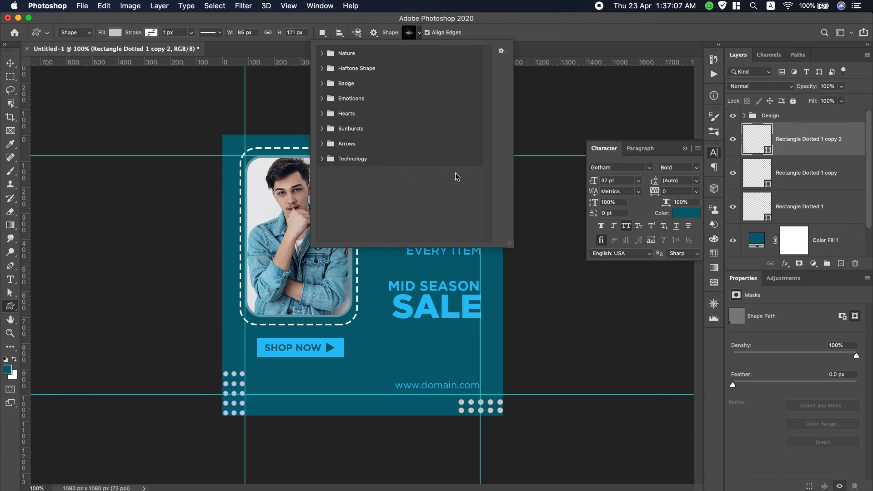
click(560, 34)
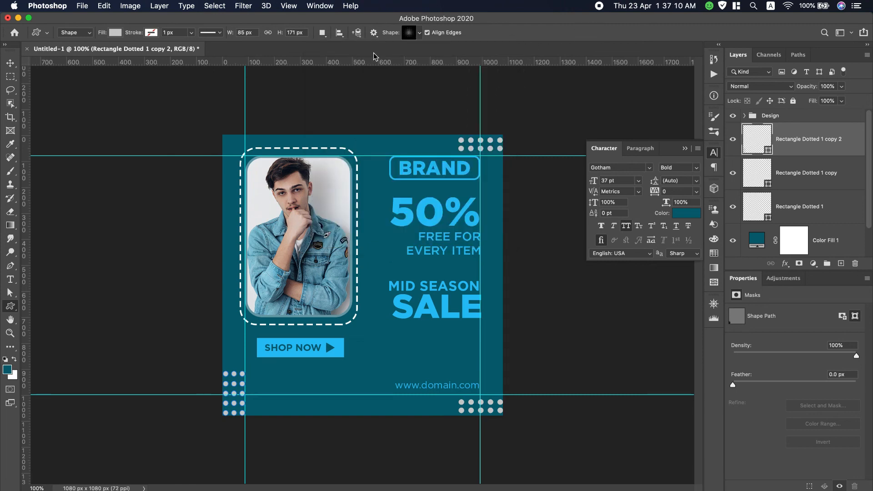
- Clear all the guides from the canvas and collapse the floating character settings
click(290, 6)
click(340, 273)
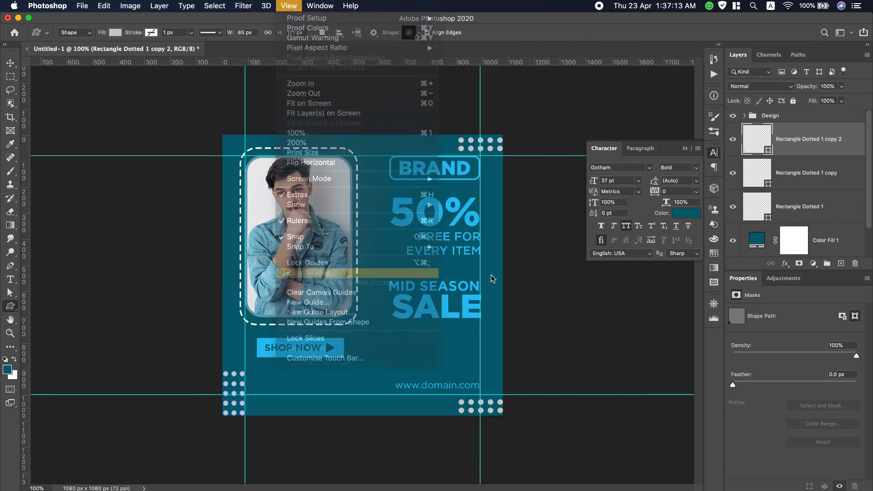
click(686, 149)
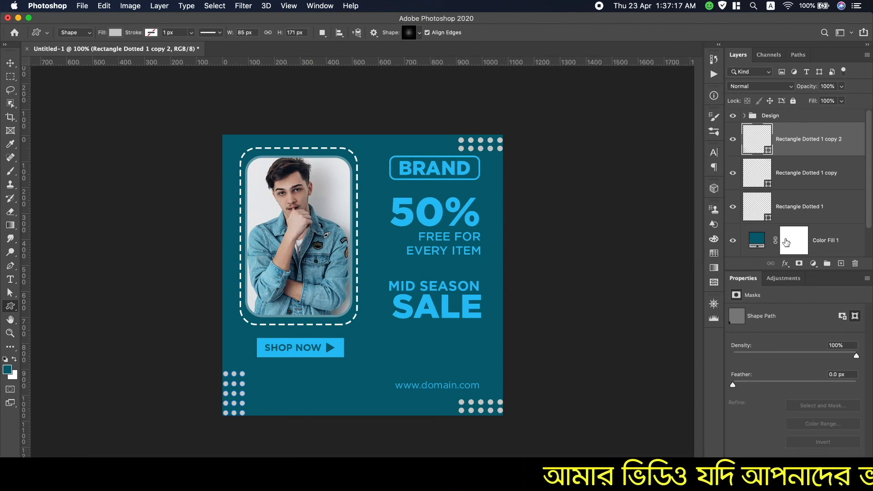
- Apply a Color Overlay in near-white f1f9fa to the Design group
double_click(827, 117)
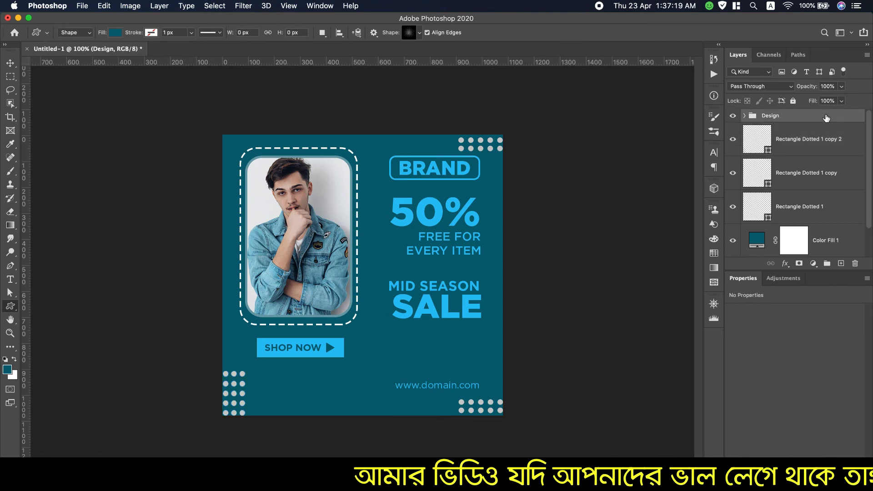
drag(503, 159, 675, 153)
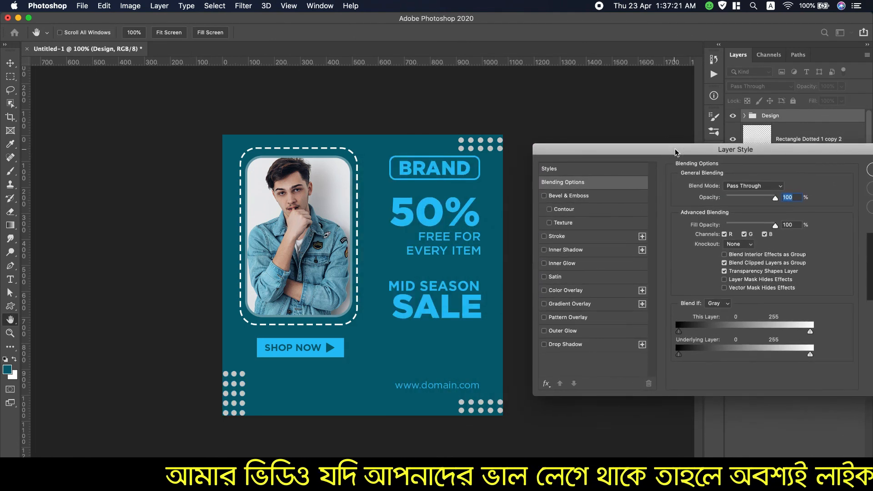
click(570, 291)
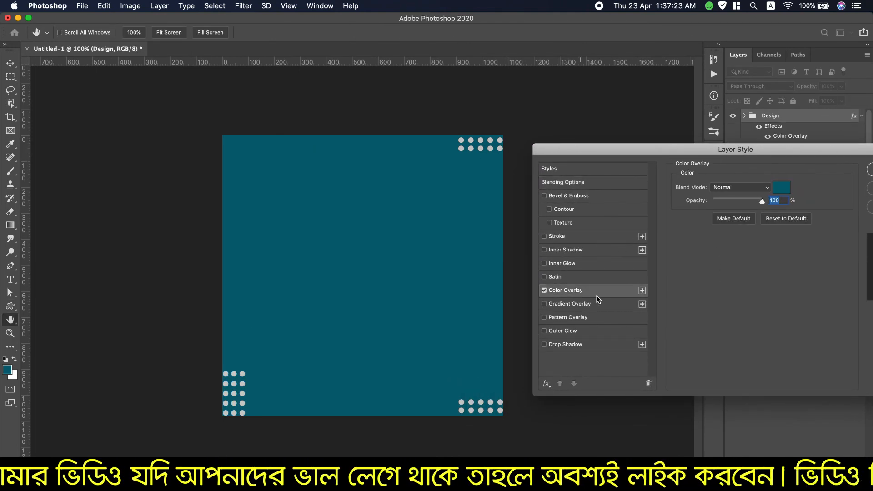
click(780, 189)
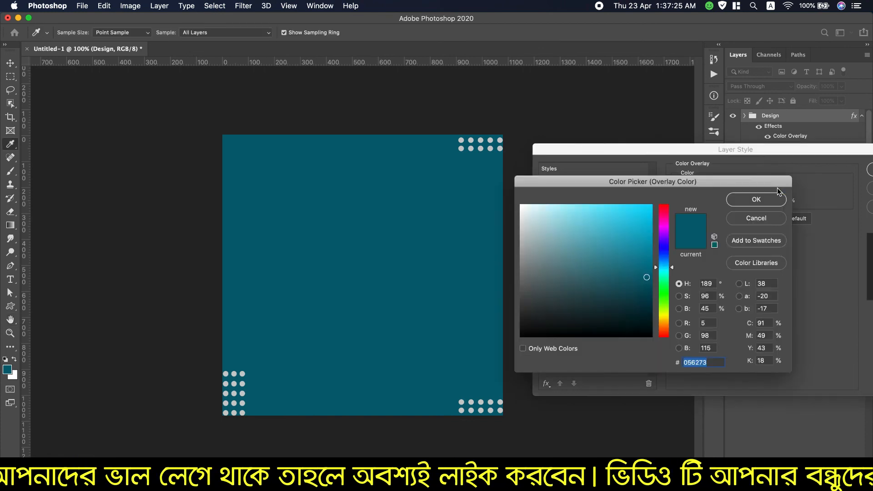
click(522, 211)
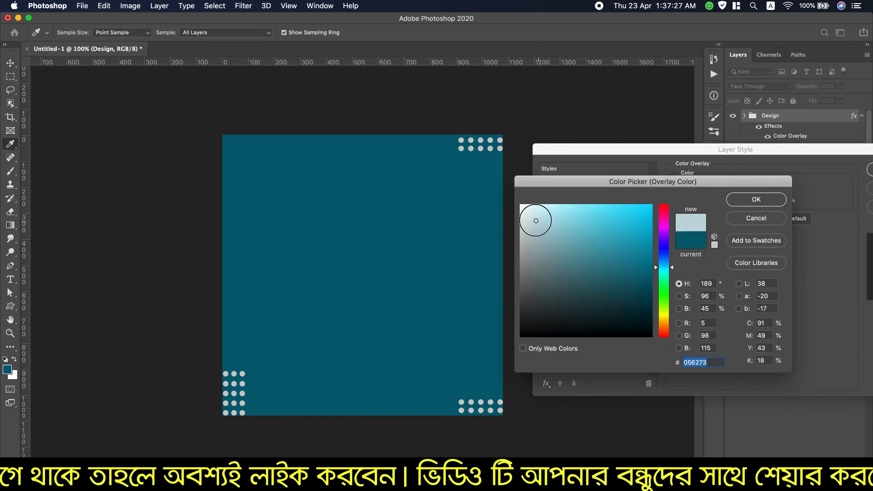
mouse_move(523, 210)
mouse_down()
mouse_move(529, 217)
mouse_move(525, 207)
mouse_up()
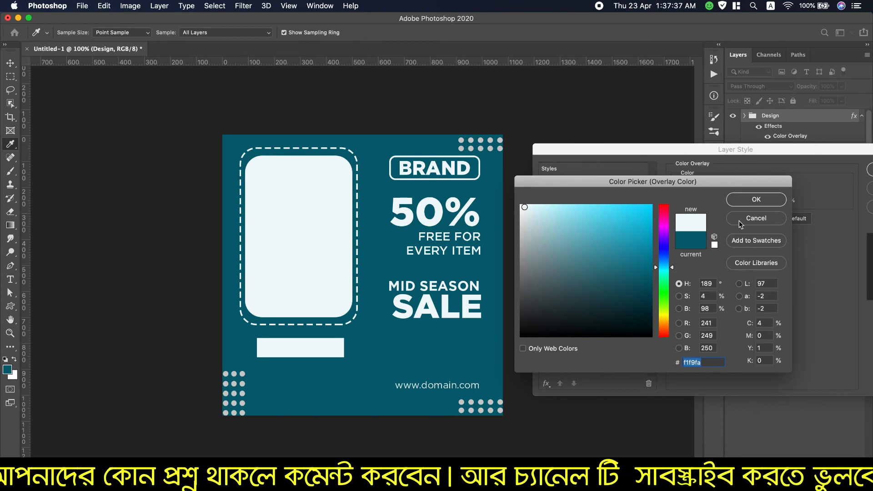
click(760, 204)
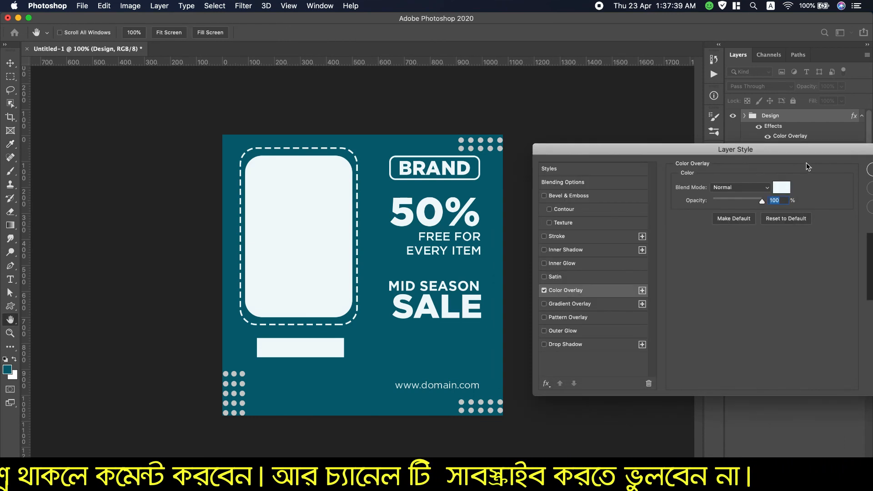
drag(817, 151, 733, 150)
click(828, 175)
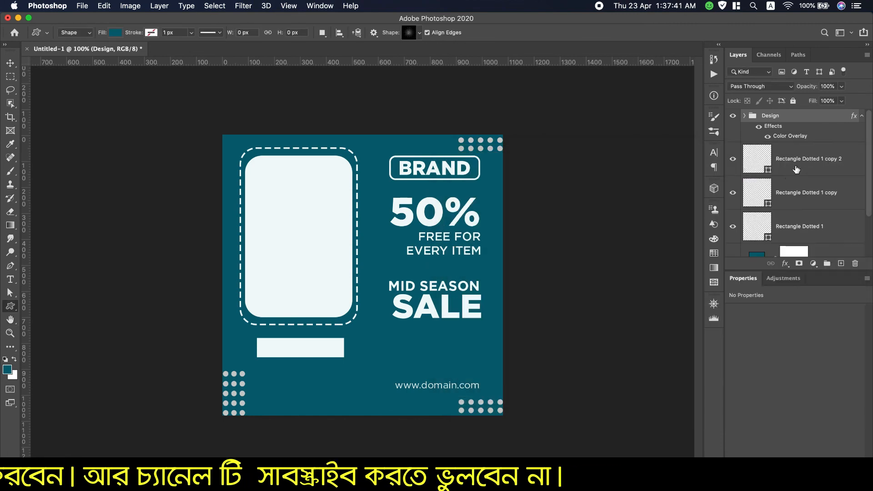
- Move the clipped photo and its Rectangle 1 frame out of the Design group, placing them above it in the layer stack
click(745, 116)
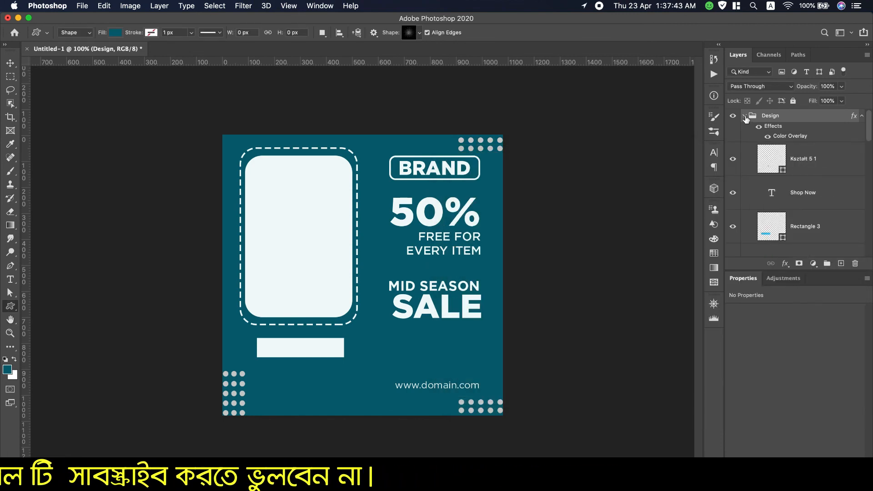
scroll(799, 213, down, 5)
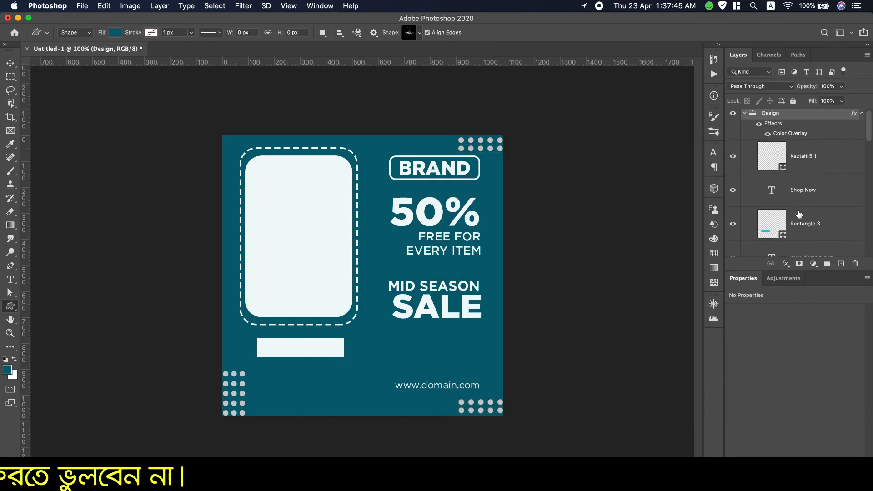
scroll(799, 214, down, 5)
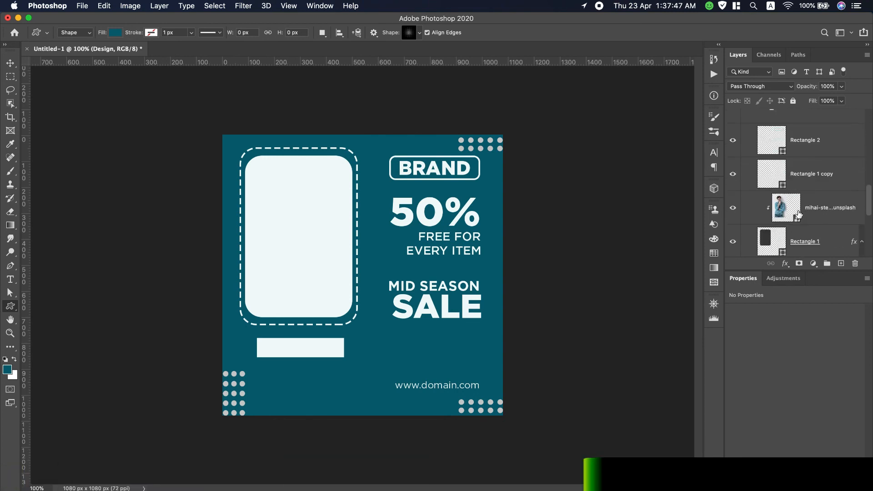
click(776, 237)
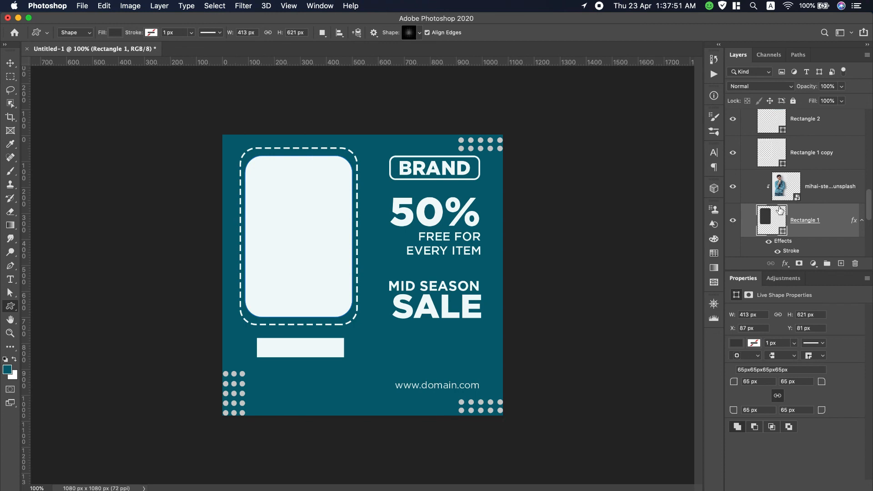
click(833, 194)
click(826, 223)
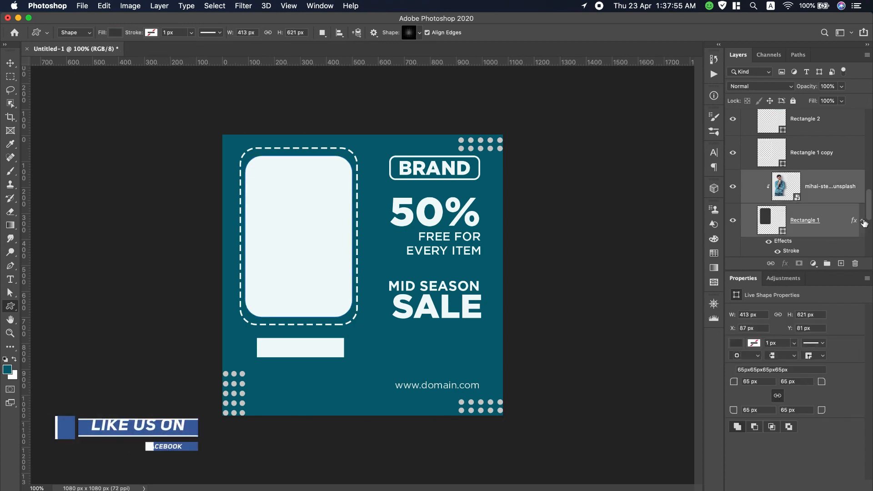
drag(869, 217, 792, 118)
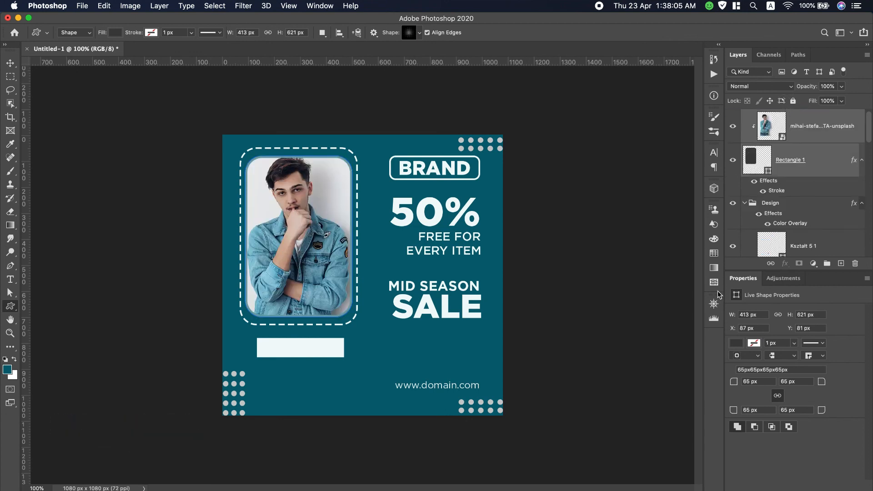
- Move the Shop Now text and its arrow shape out of the Design group to the top of the layer stack
scroll(796, 232, down, 5)
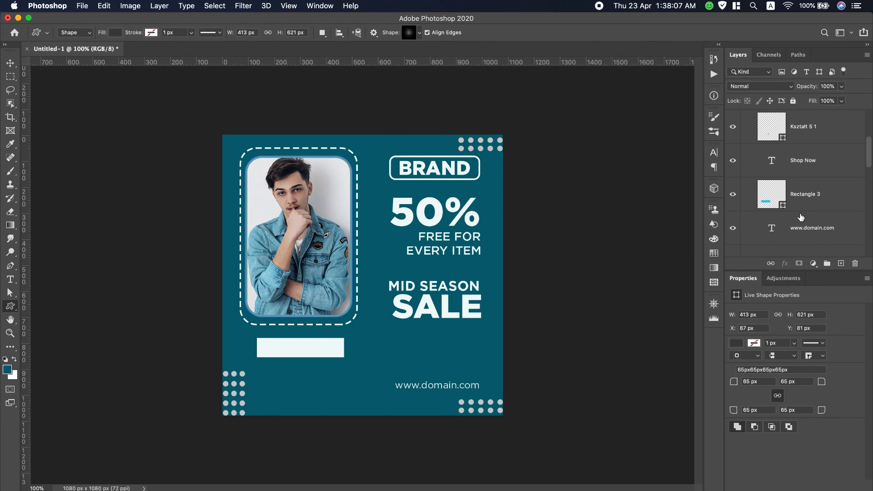
click(810, 167)
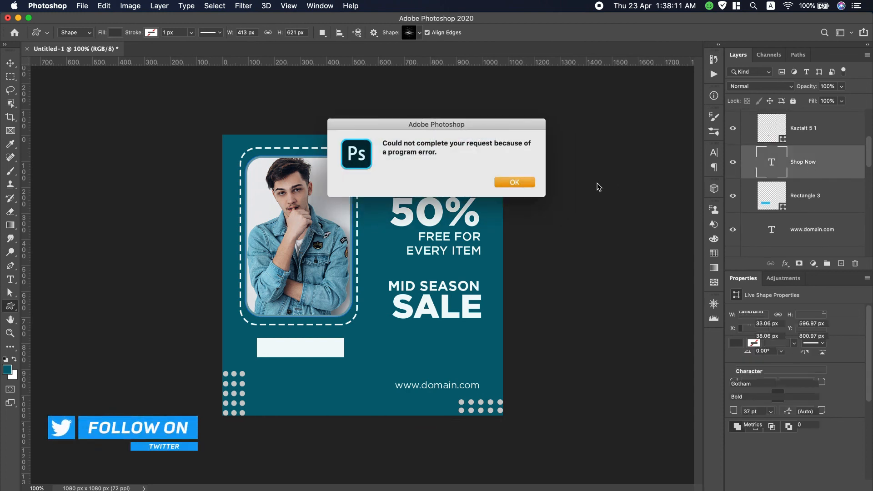
click(515, 182)
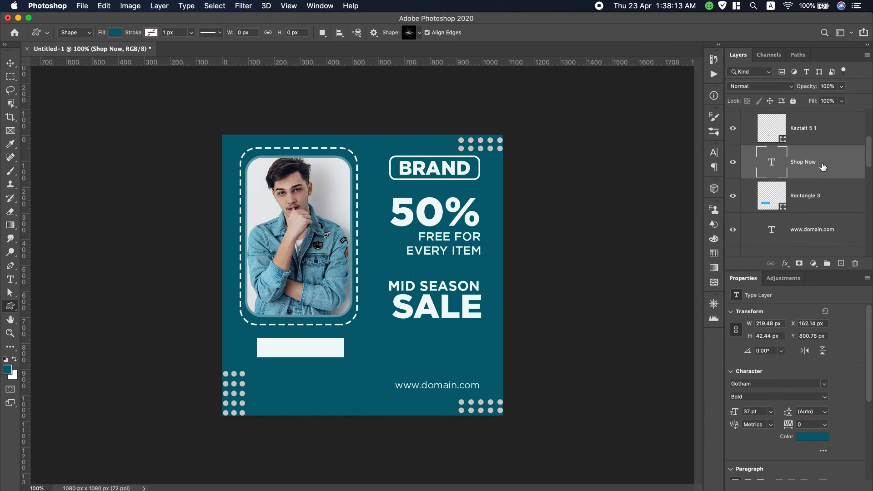
click(824, 132)
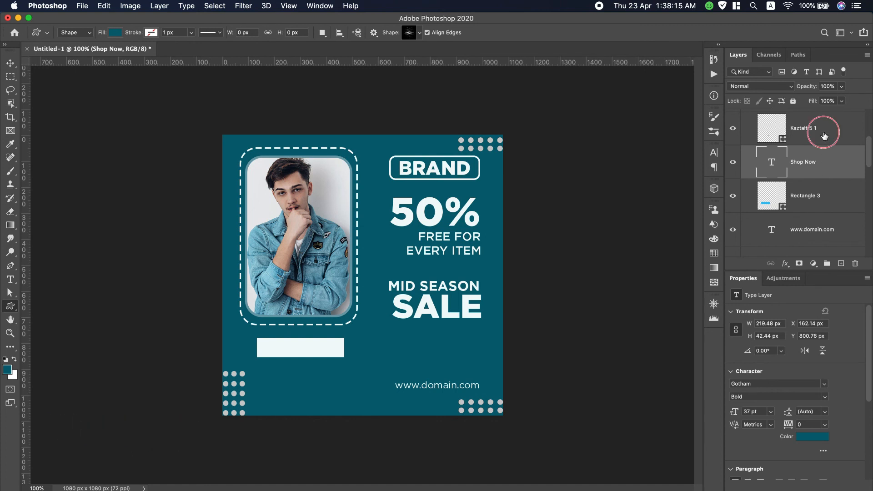
scroll(810, 183, up, 2)
click(809, 182)
scroll(809, 182, up, 3)
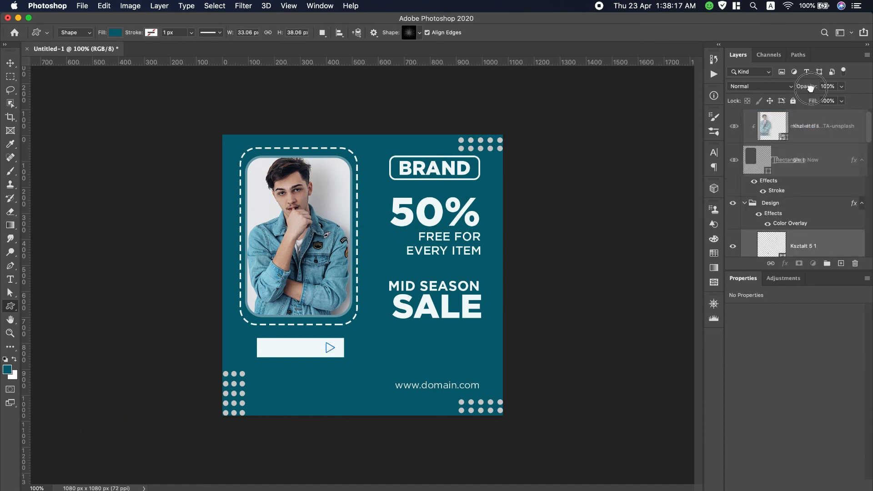
drag(786, 111, 792, 133)
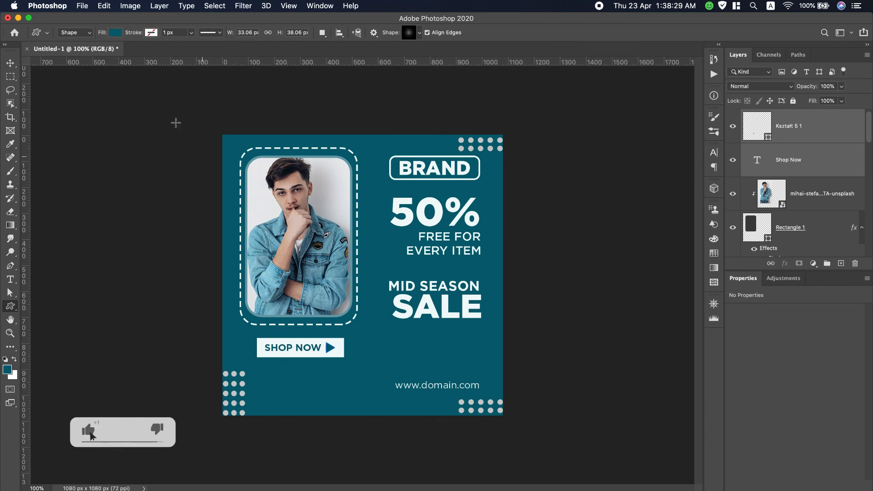
- Save a JPEG copy of the design to the Desktop as Untitled-1.jpg with quality 12 and Progressive format
click(82, 6)
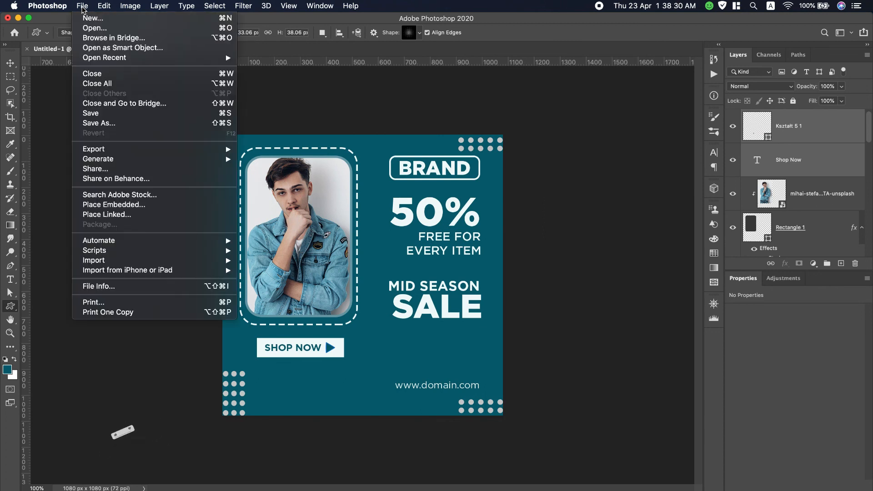
click(109, 123)
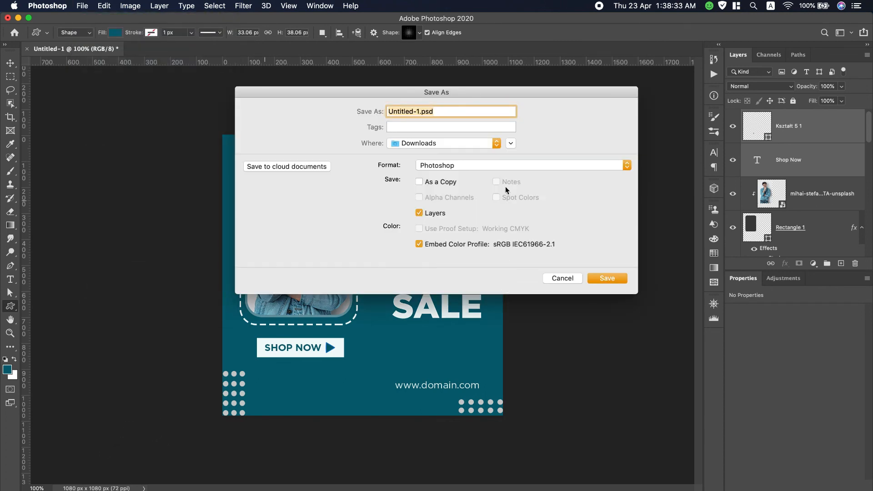
click(501, 165)
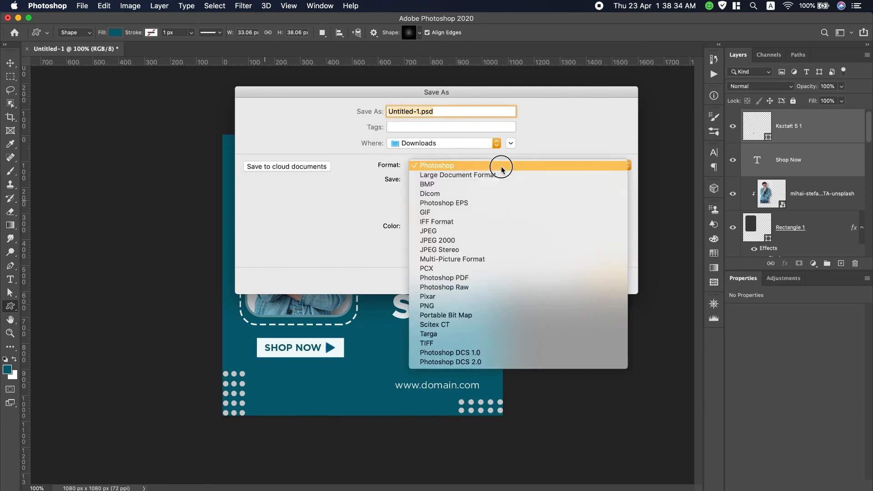
click(470, 231)
click(455, 144)
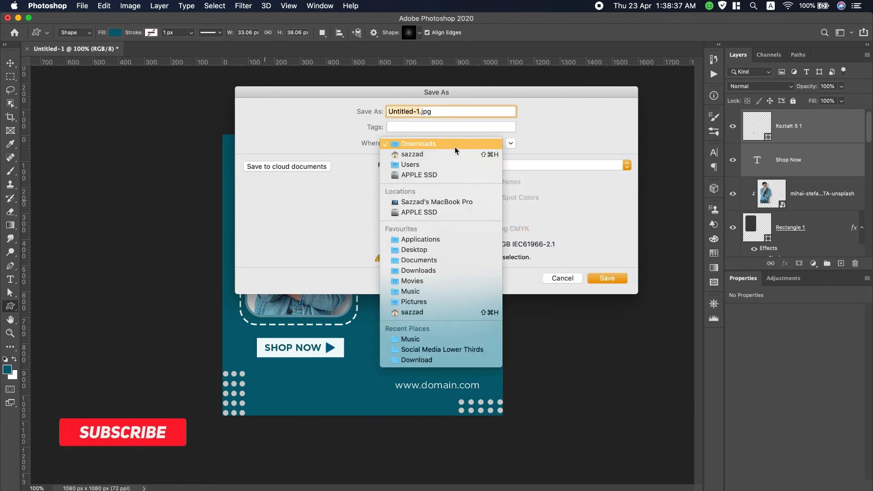
click(418, 251)
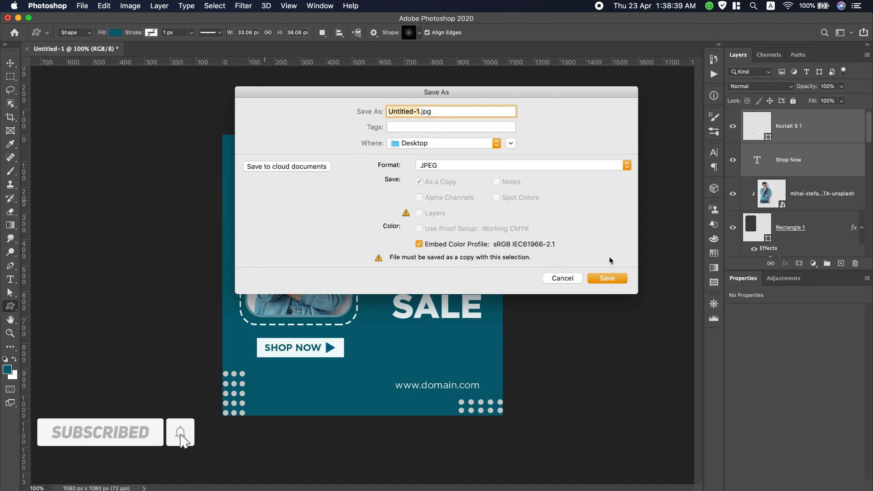
click(609, 277)
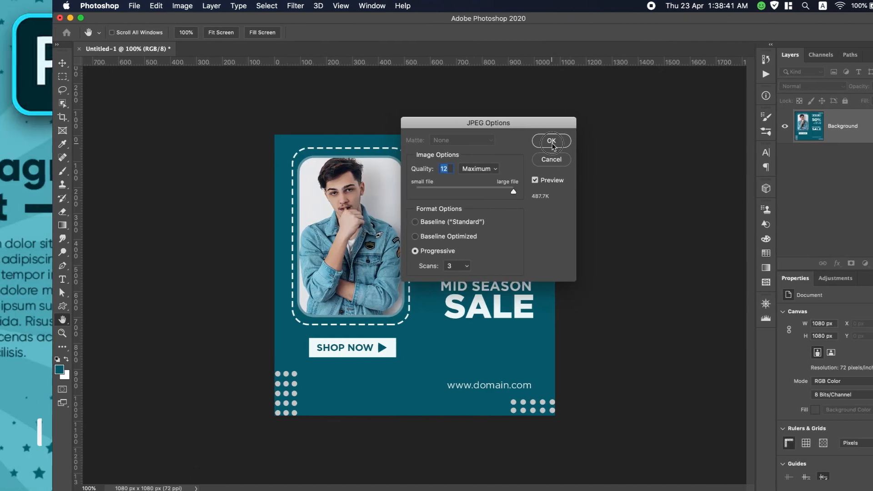
click(497, 140)
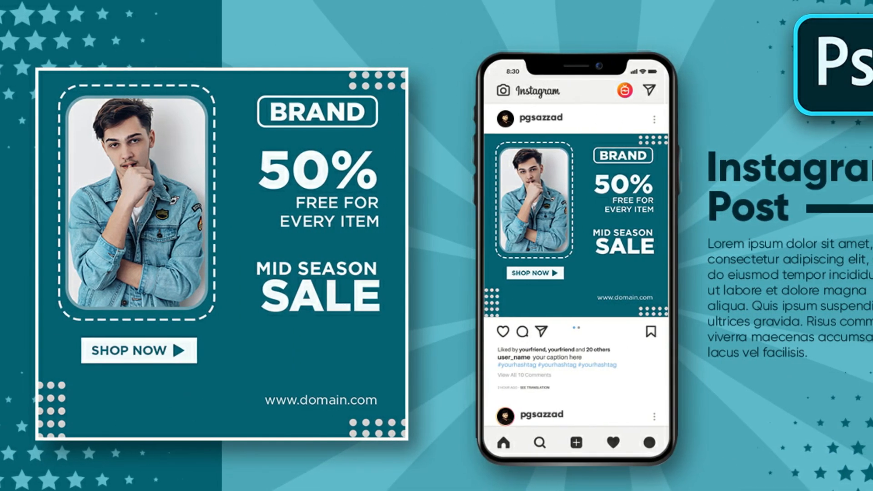